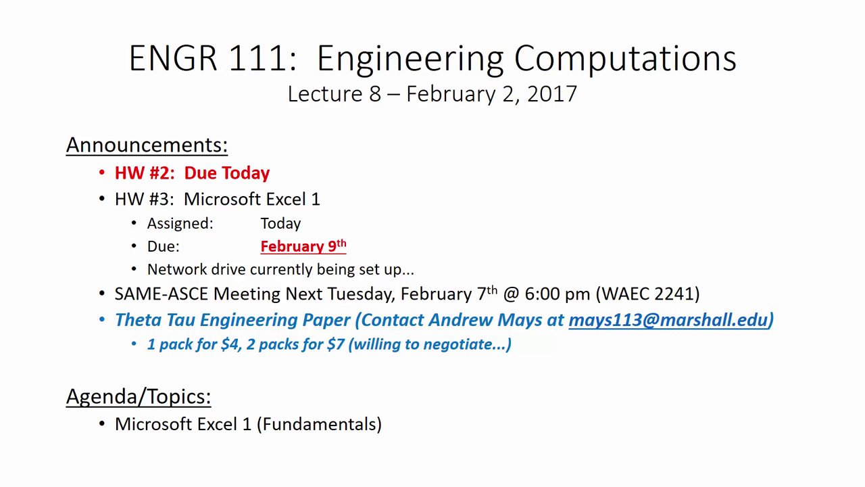
# End the announcements slideshow and present the ENGR 111 Lecture 08 - Excel 1 presentation from the start.
pyautogui.press('Escape')
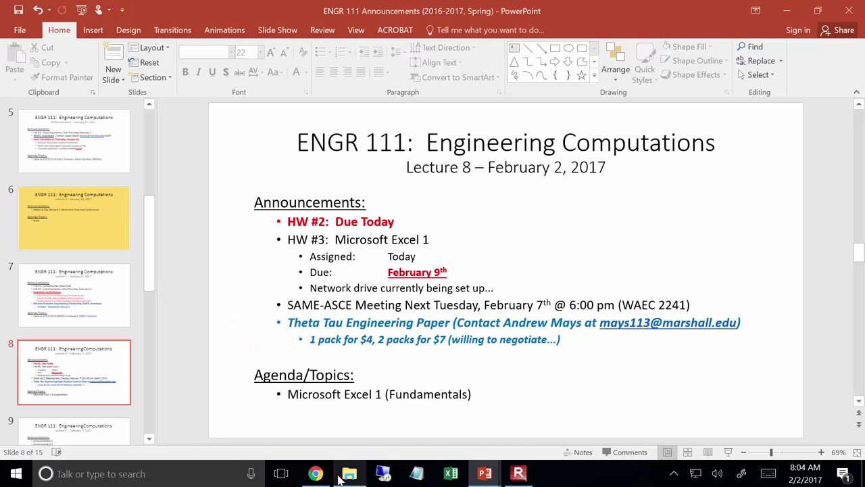
pyautogui.moveTo(485, 473)
pyautogui.click(518, 382)
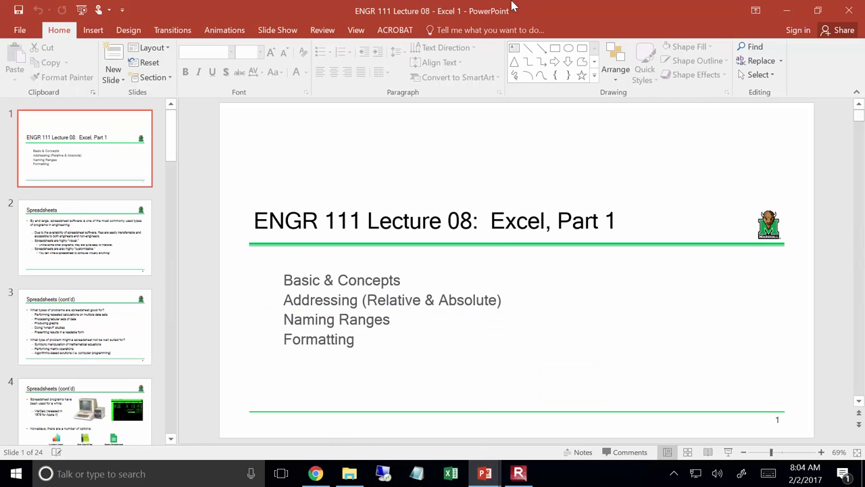
pyautogui.press('F5')
# Advance the Excel 1 lecture to slide 2, 'Spreadsheets'.
pyautogui.click(498, 476)
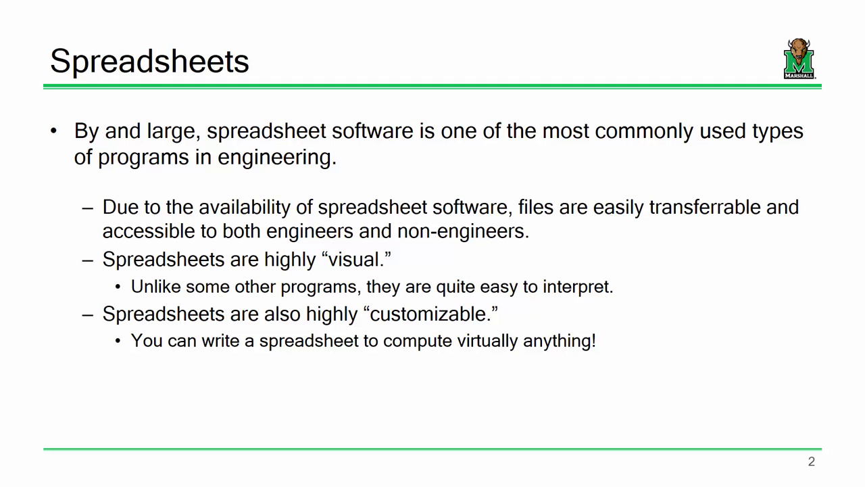
# Advance to slide 3, 'Spreadsheets (cont'd)', on problems spreadsheets suit well and poorly.
pyautogui.press('Right')
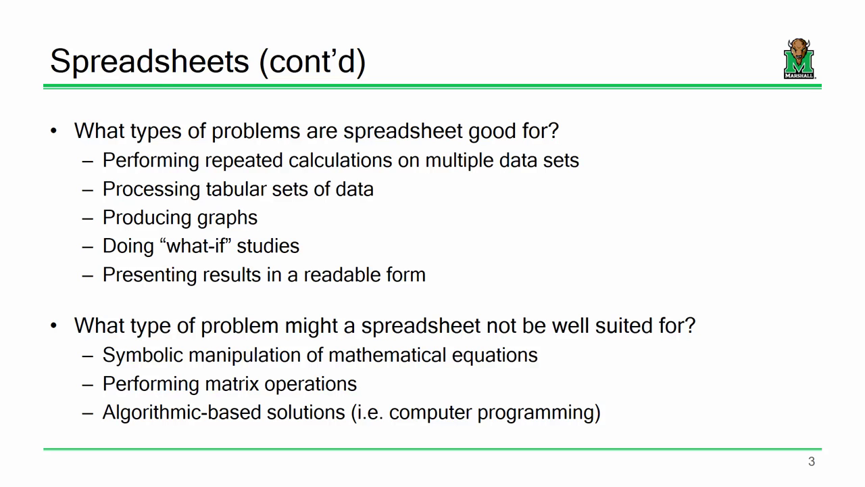
# Advance to slide 4 about VisiCalc and today's spreadsheet options.
pyautogui.press('Right')
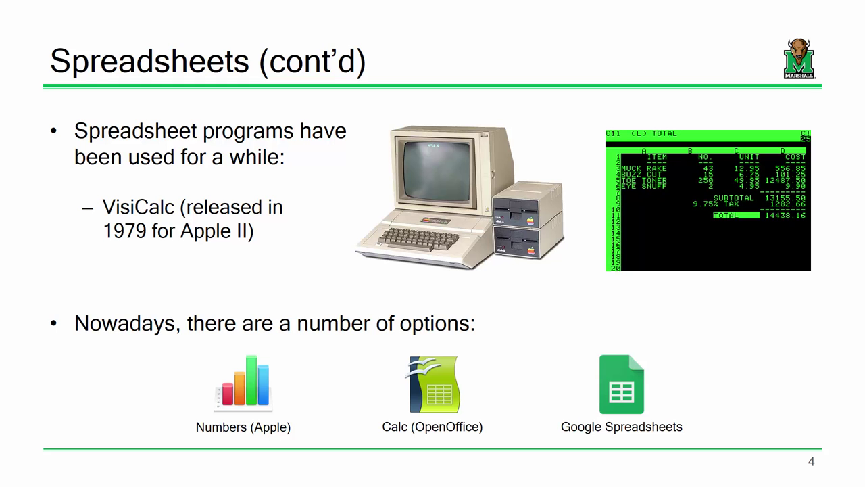
# Advance to slide 5, 'Microsoft Excel'.
pyautogui.press('Right')
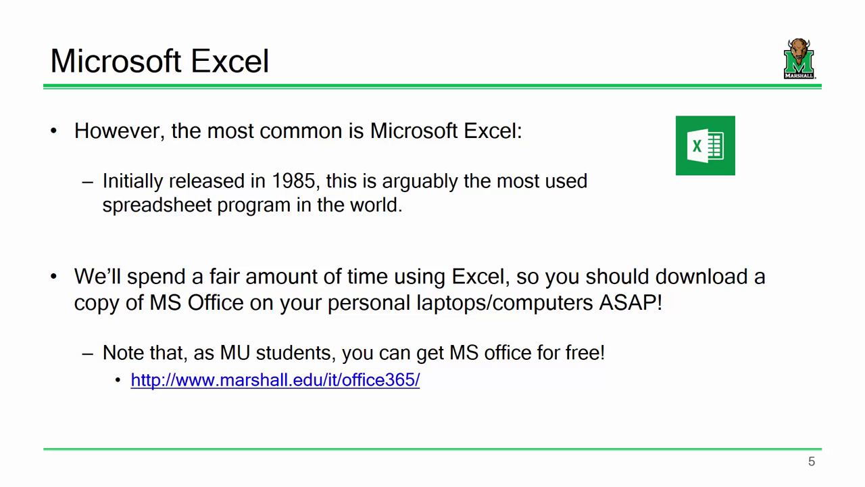
# Advance past slide 6 to slide 7, listing the six Office 365 installation steps.
pyautogui.press('Right')
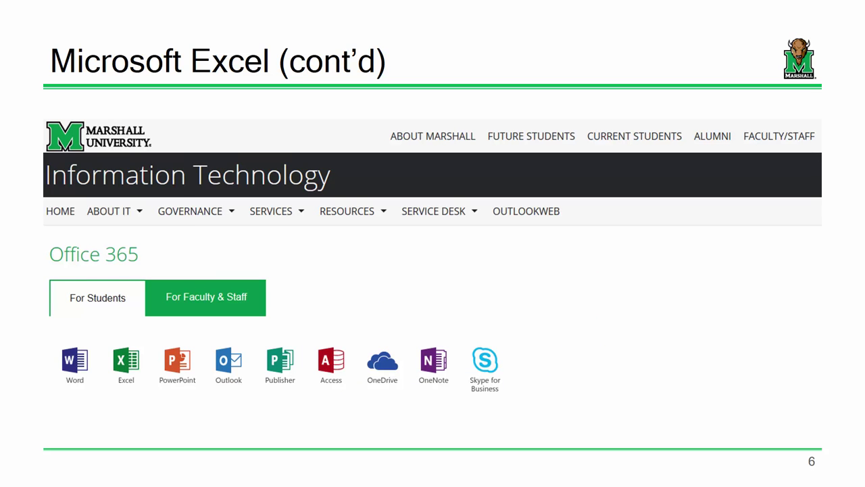
pyautogui.press('Right')
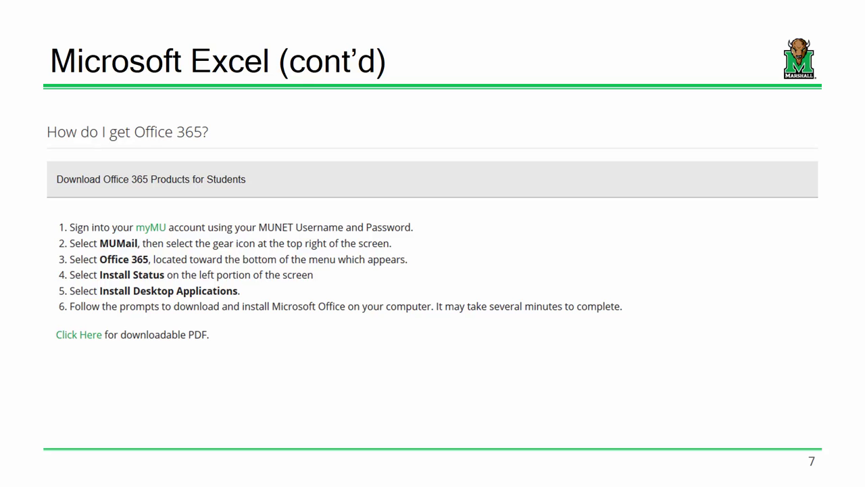
# Show slide 8's annotated Excel window, then exit the slideshow to the editing view.
pyautogui.press('Right')
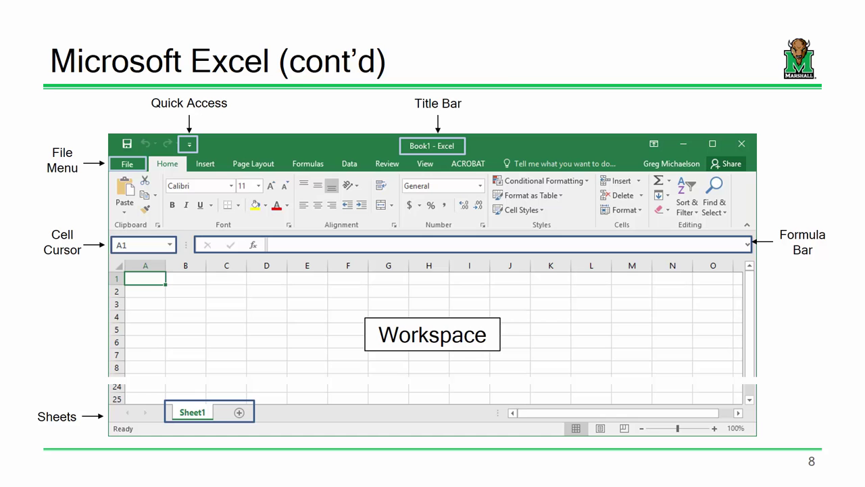
pyautogui.press('Escape')
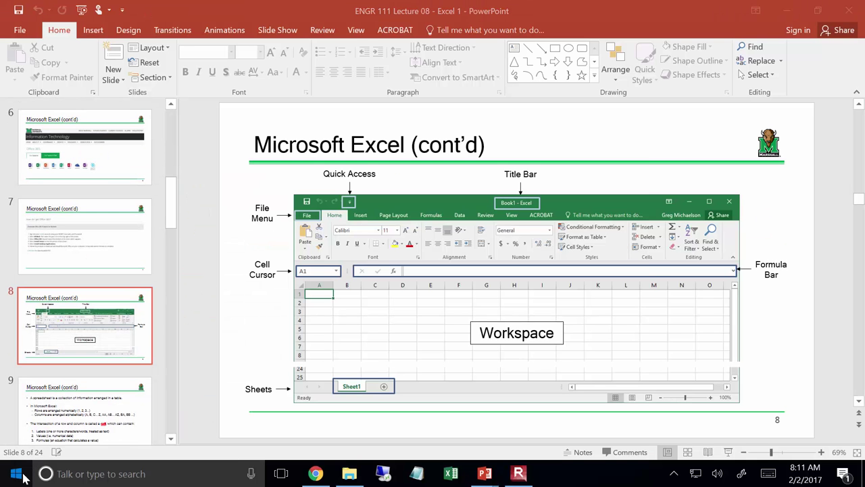
# Launch Excel from the Microsoft Office 2016 group in the Start menu's app list.
pyautogui.click(16, 473)
pyautogui.scroll(-10, 128, 274)
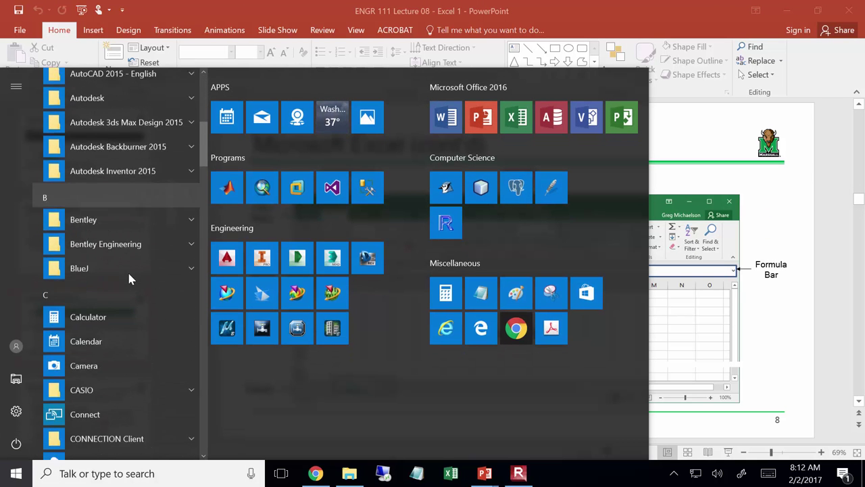
pyautogui.scroll(-10, 131, 278)
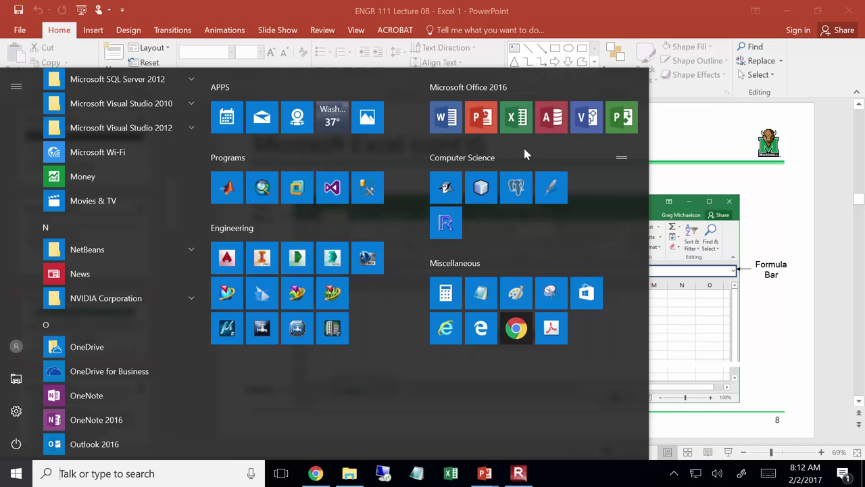
pyautogui.click(523, 133)
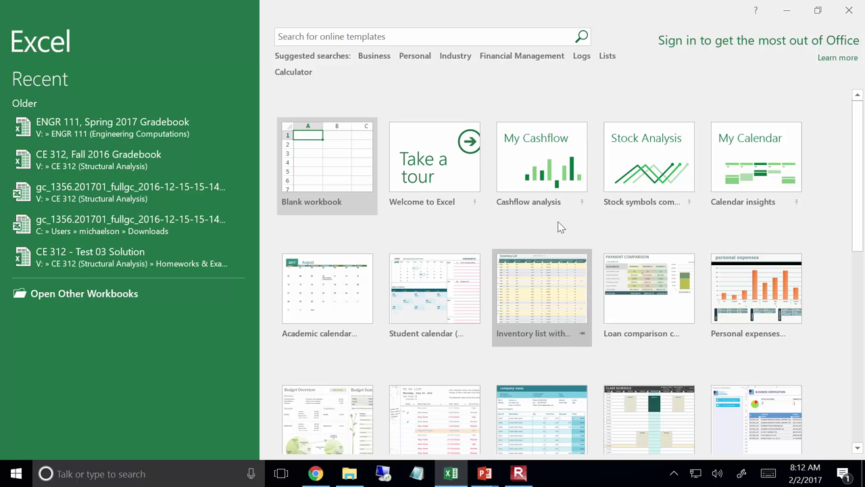
# Create a blank workbook and select the ranges C2:G8 and B4:B6.
pyautogui.click(365, 179)
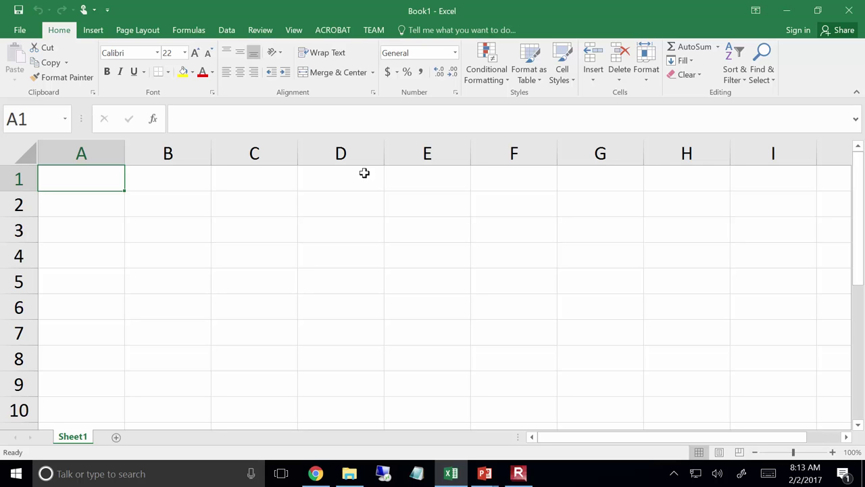
pyautogui.moveTo(248, 196); pyautogui.dragTo(609, 359)
pyautogui.moveTo(175, 257); pyautogui.dragTo(196, 308)
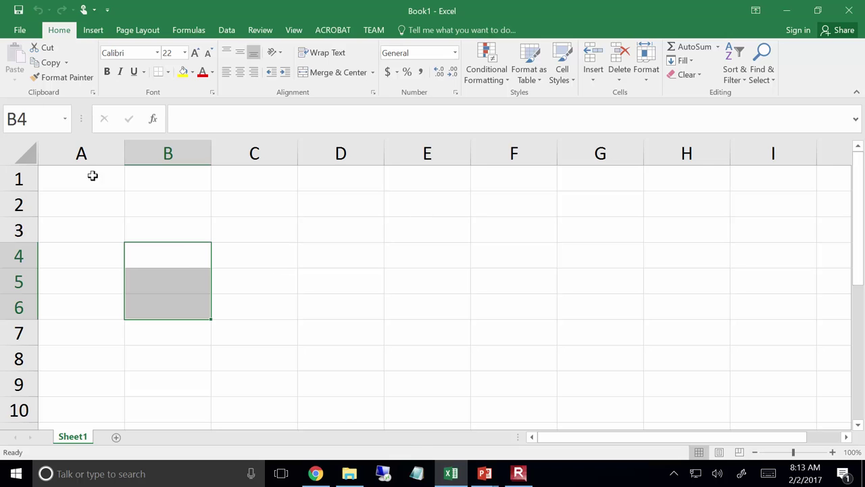
# Make D4, C5 and F4 the active cell in turn, then select B2:E7.
pyautogui.click(361, 264)
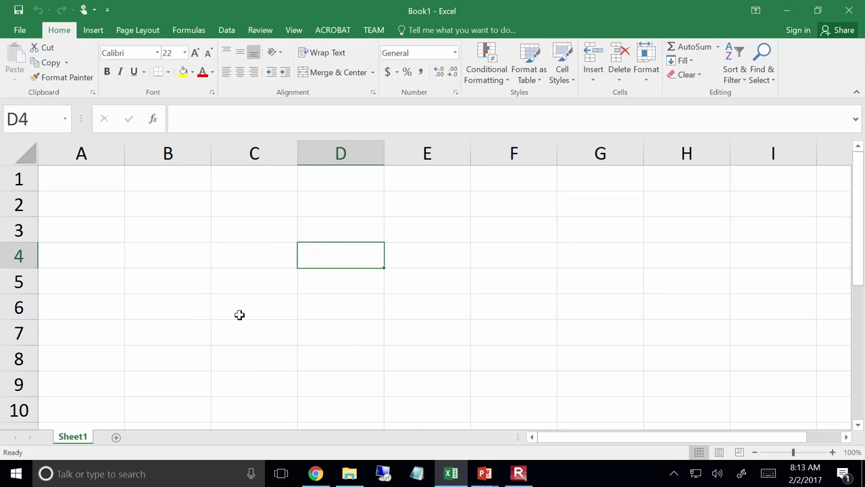
pyautogui.click(232, 291)
pyautogui.click(541, 261)
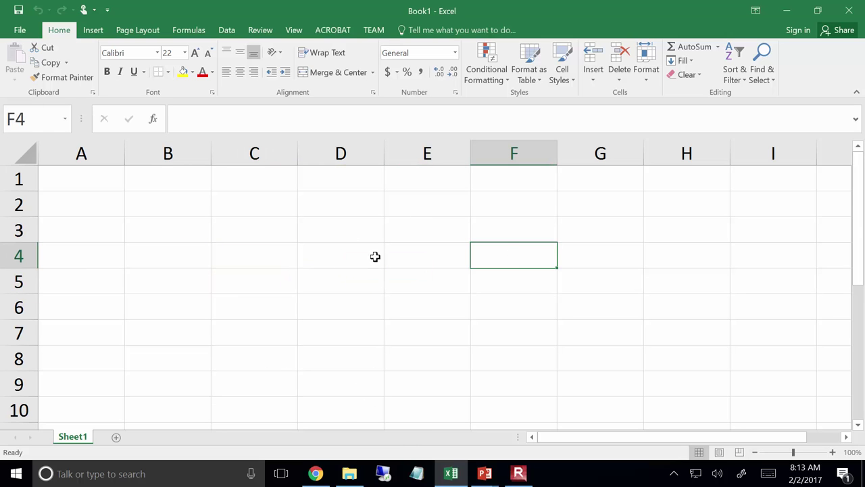
pyautogui.moveTo(205, 215); pyautogui.dragTo(419, 344)
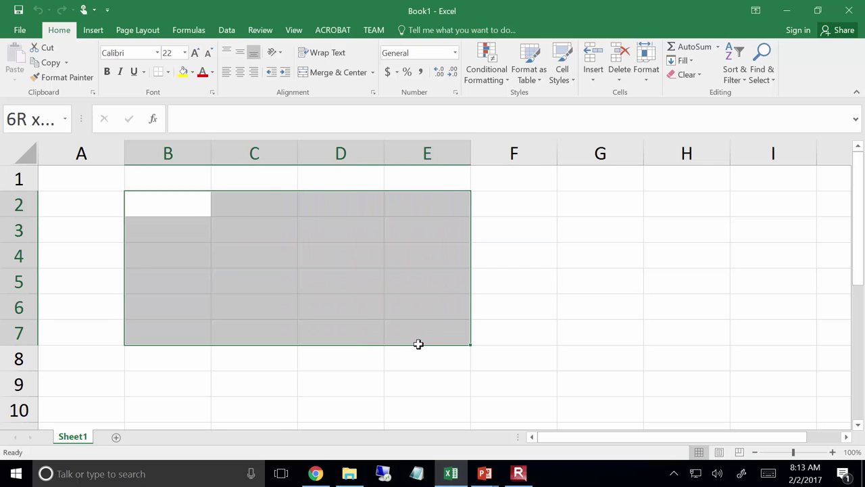
pyautogui.moveTo(173, 199); pyautogui.dragTo(390, 327)
# Move the active cell around with the arrow keys, ending on B3.
pyautogui.press('Up')
pyautogui.press('Down')
pyautogui.press('Down')
pyautogui.press('Right')
pyautogui.press('Down')
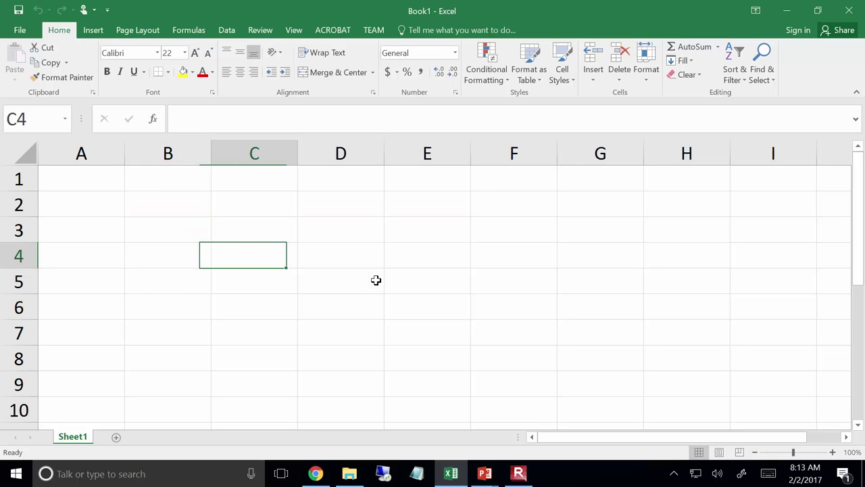
pyautogui.press('Left')
pyautogui.press('Up')
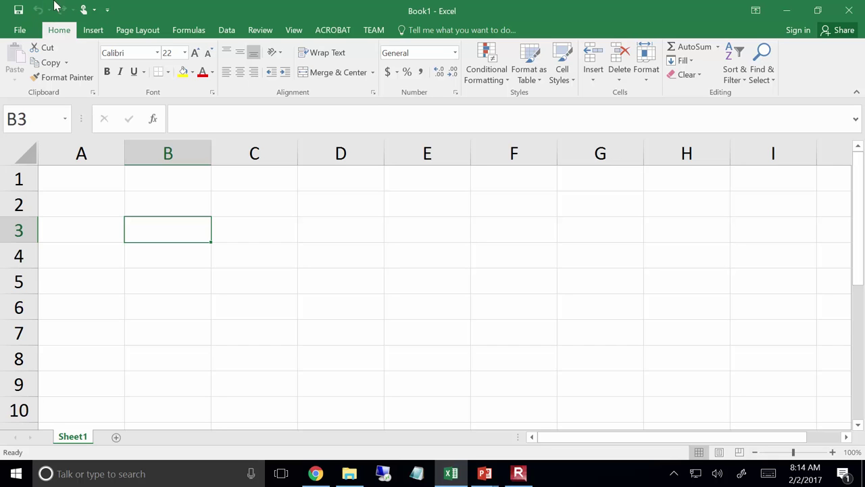
pyautogui.click(107, 9)
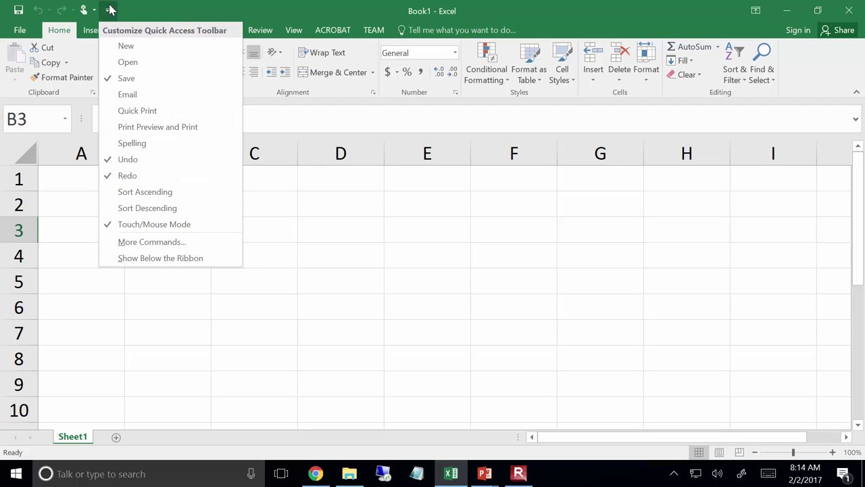
pyautogui.click(114, 45)
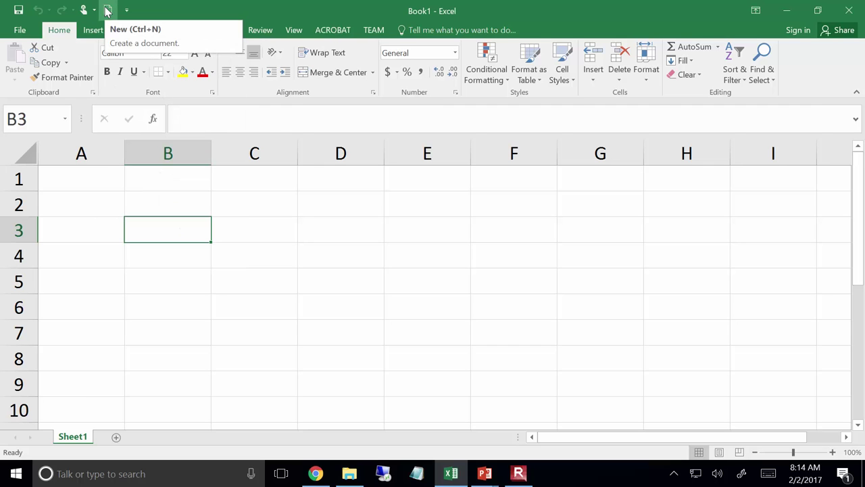
pyautogui.click(126, 10)
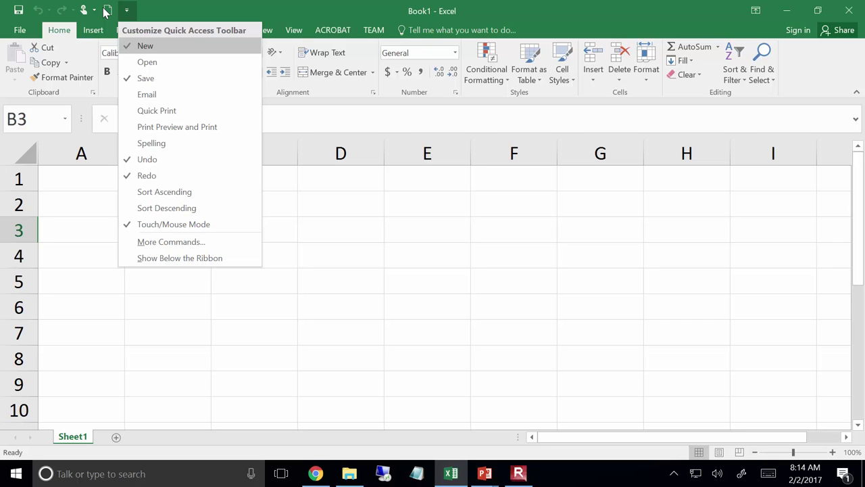
pyautogui.click(140, 45)
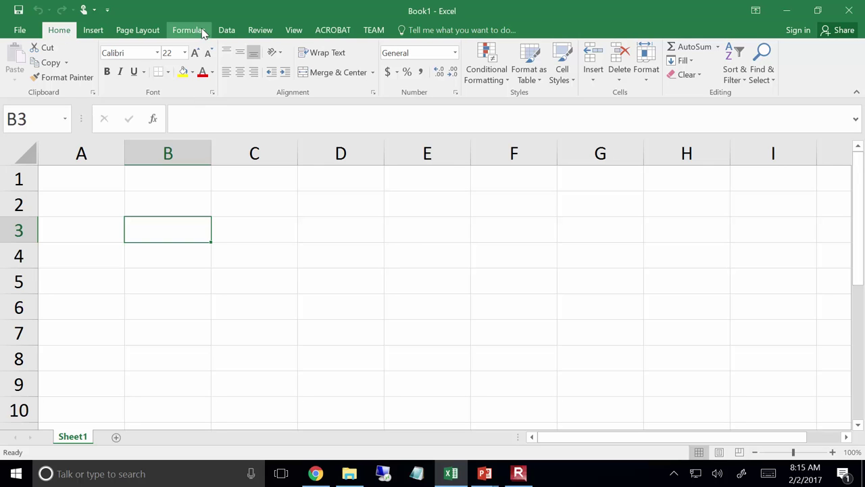
# Show the Data tab, then cycle through the ribbon tabs with the mouse wheel, landing on Formulas.
pyautogui.click(227, 32)
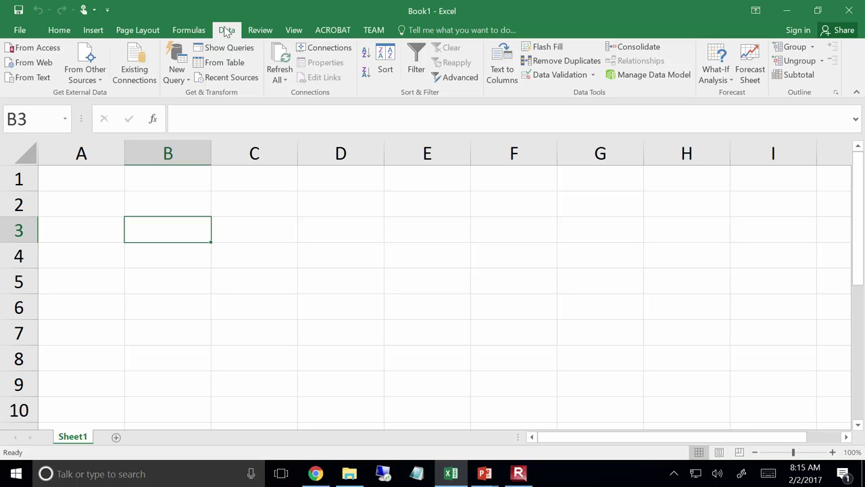
pyautogui.scroll(-2, 227, 31)
pyautogui.scroll(6, 226, 31)
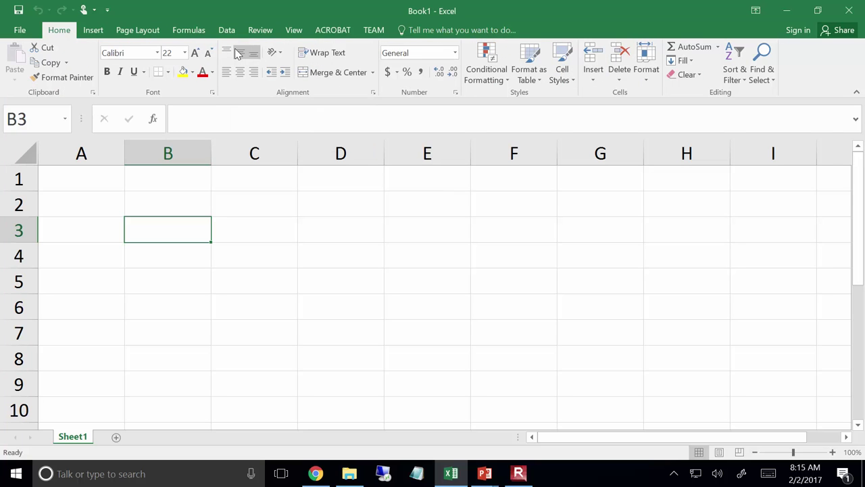
pyautogui.scroll(-2, 235, 50)
pyautogui.scroll(-5, 236, 54)
pyautogui.scroll(7, 236, 54)
pyautogui.scroll(-3, 236, 54)
pyautogui.scroll(-5, 236, 54)
pyautogui.scroll(7, 238, 47)
pyautogui.scroll(-2, 238, 47)
pyautogui.scroll(2, 238, 47)
# Show the Formulas tab's function library and scroll across the ribbon tabs to browse them.
pyautogui.click(192, 31)
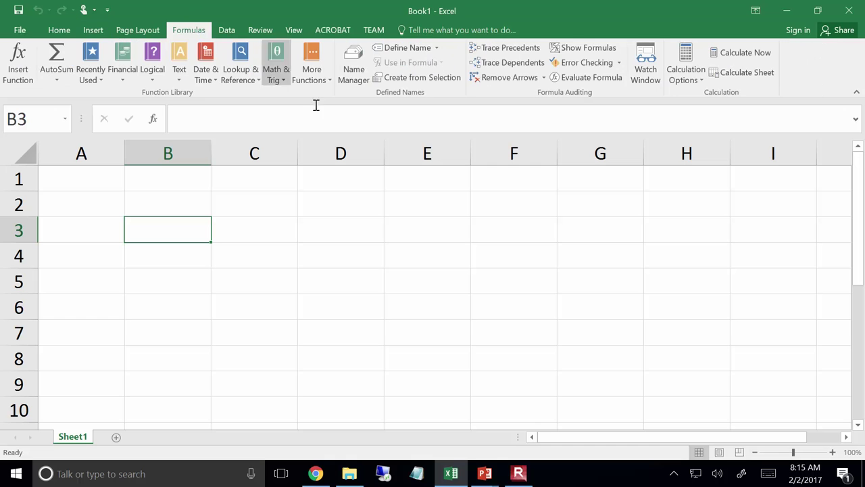
pyautogui.scroll(3, 210, 58)
pyautogui.scroll(-3, 218, 51)
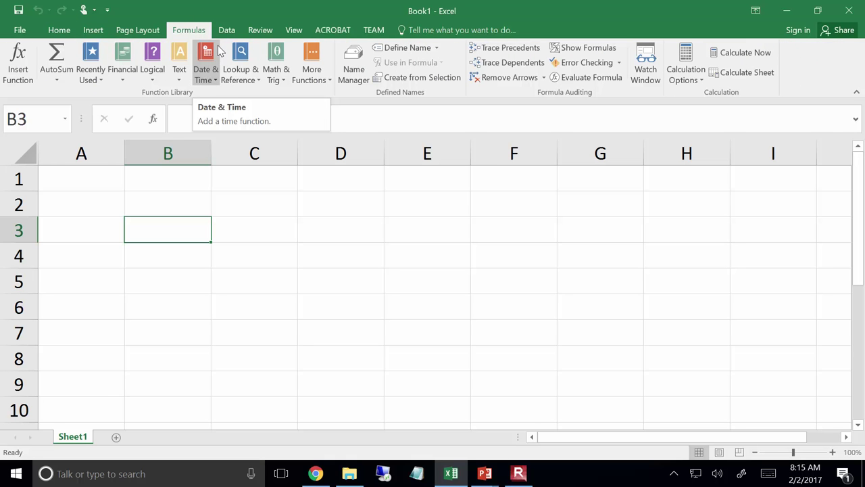
pyautogui.scroll(2, 111, 58)
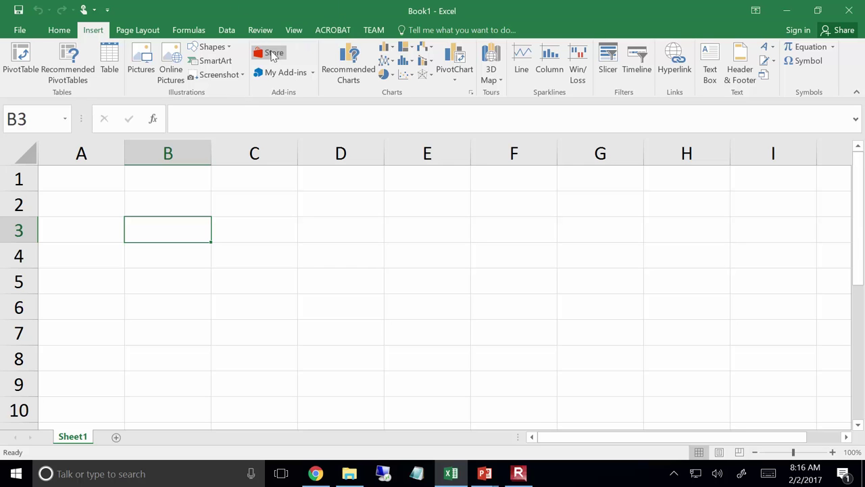
pyautogui.scroll(-2, 273, 60)
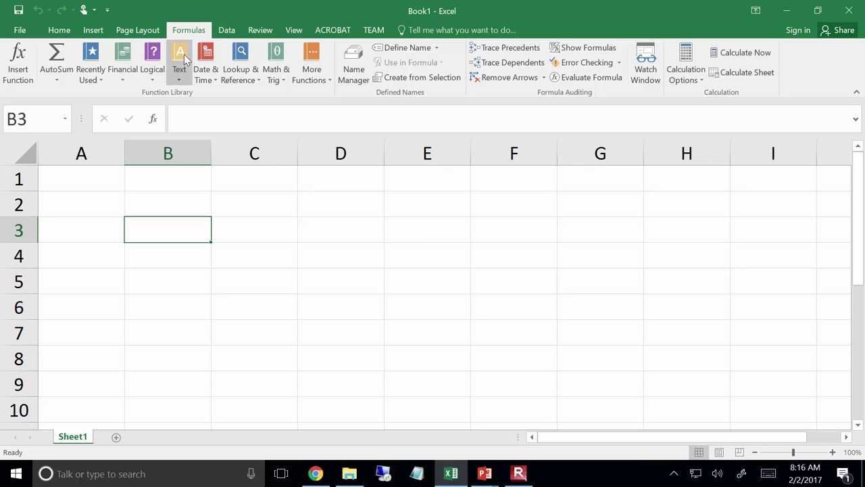
pyautogui.scroll(3, 181, 82)
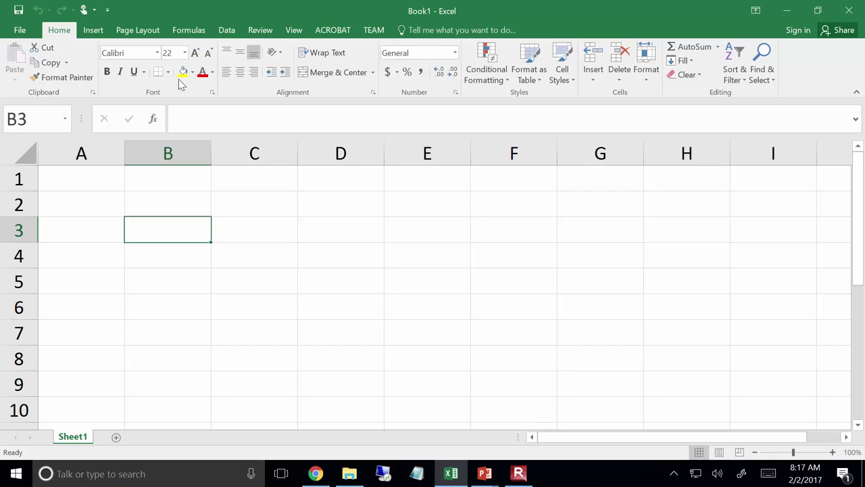
pyautogui.click(447, 272)
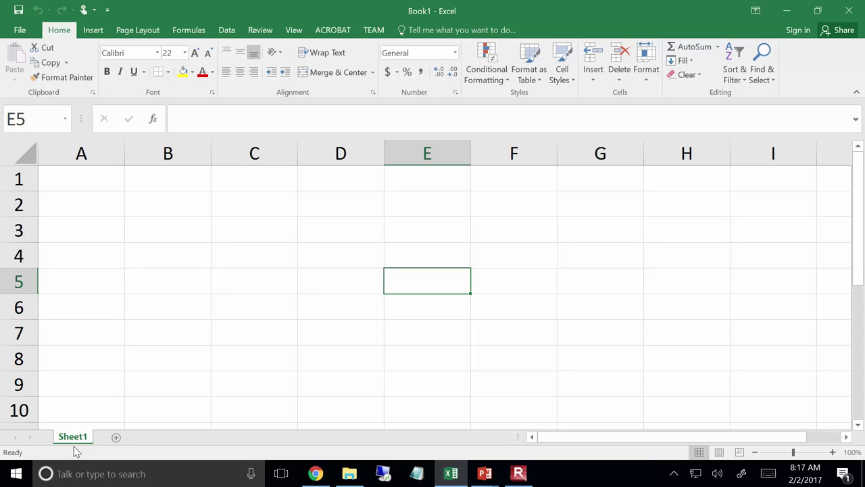
# Insert blank worksheets Sheet2 and Sheet3, then switch back to the Sheet1 tab.
pyautogui.click(116, 436)
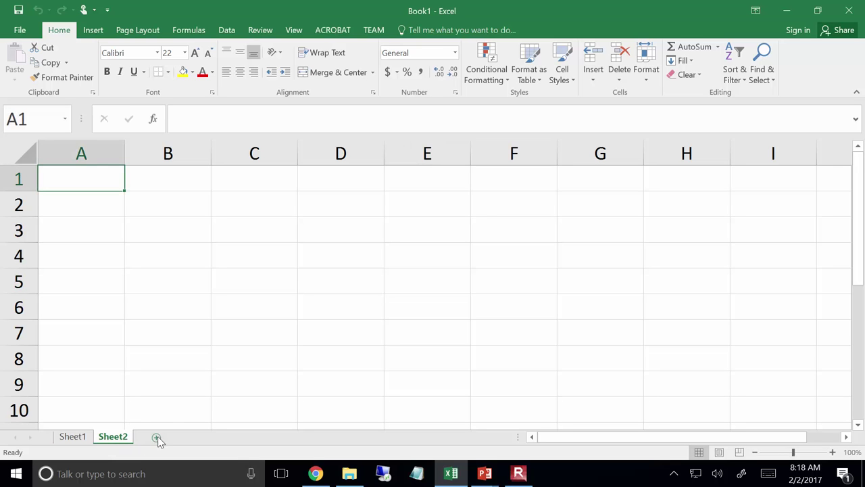
pyautogui.click(156, 437)
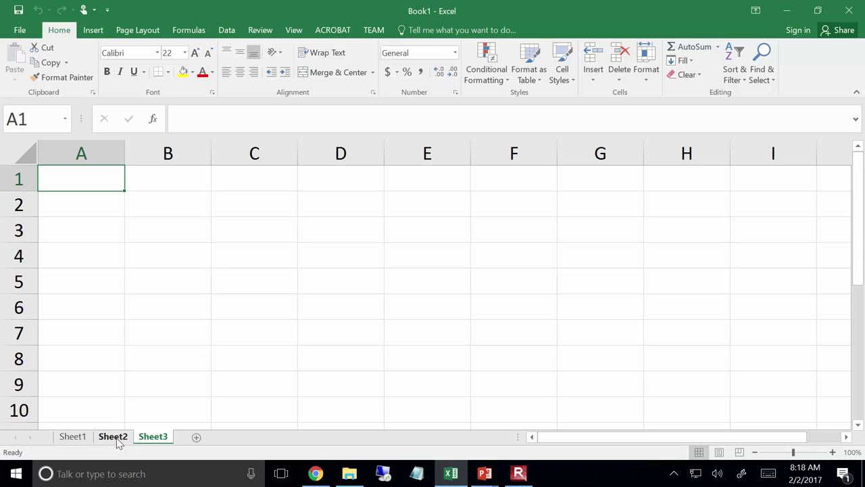
pyautogui.click(75, 439)
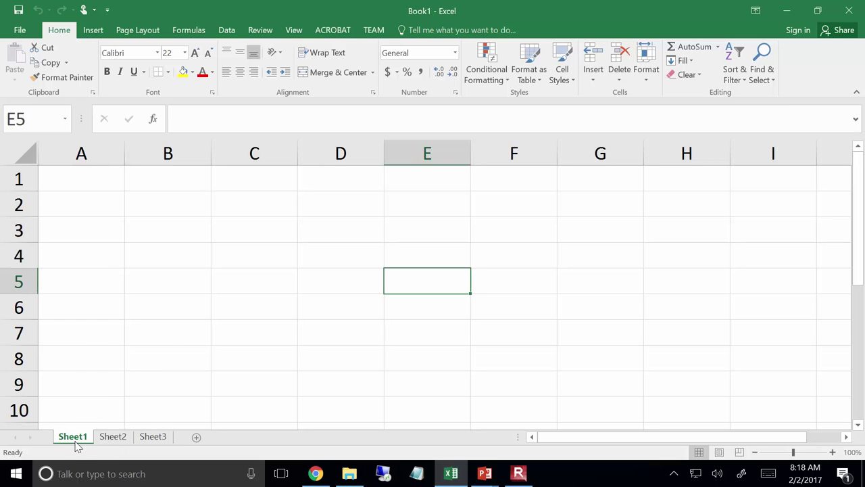
# Rename the Sheet1 tab to 'Beam Design' through its context menu.
pyautogui.rightClick(75, 441)
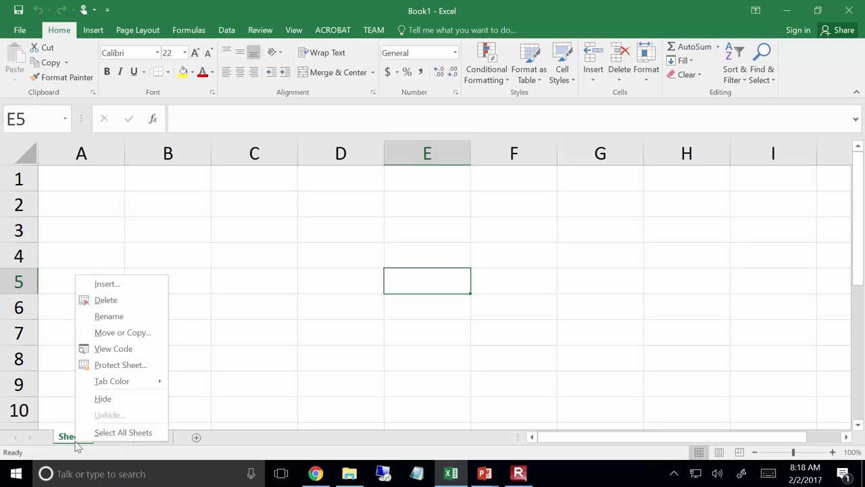
pyautogui.click(118, 308)
pyautogui.write('Be')
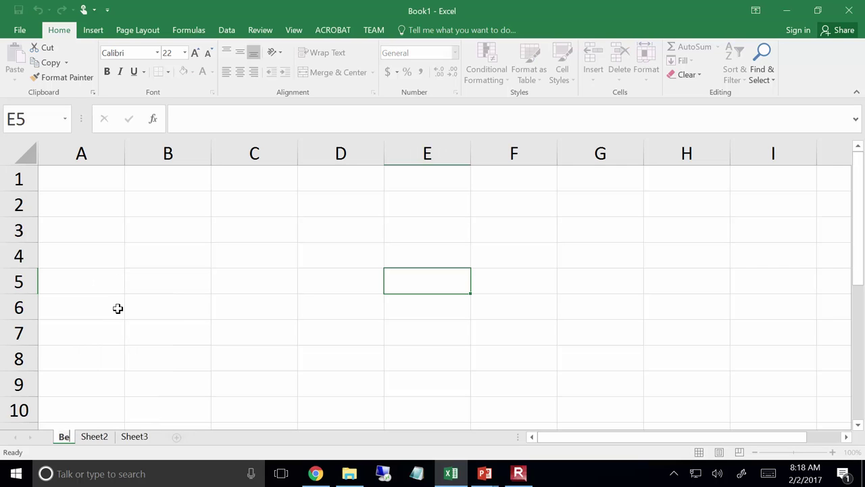
pyautogui.write('am Design')
pyautogui.press('Return')
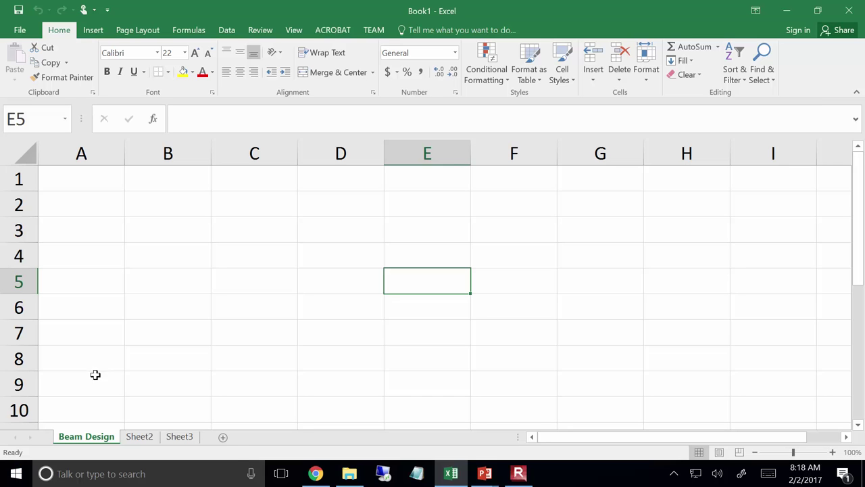
# Rename the 'Beam Design' tab back to 'Sheet1', correcting the mistyped name.
pyautogui.rightClick(95, 443)
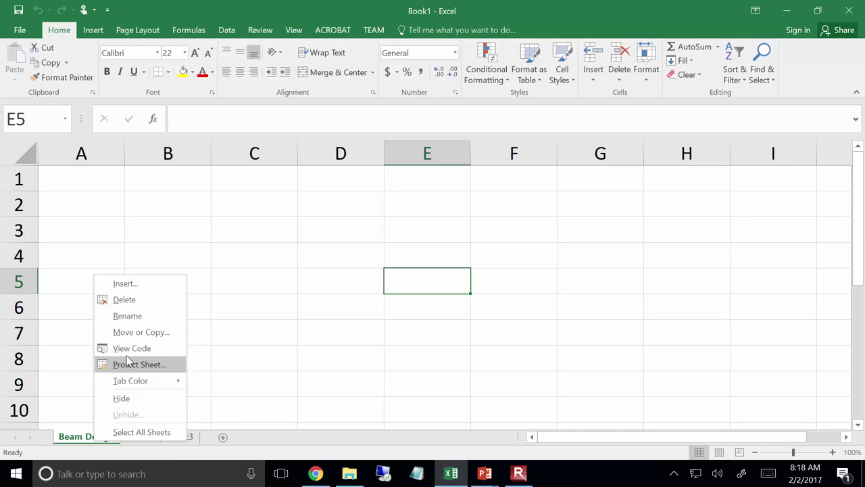
pyautogui.click(132, 314)
pyautogui.write('Steeh1')
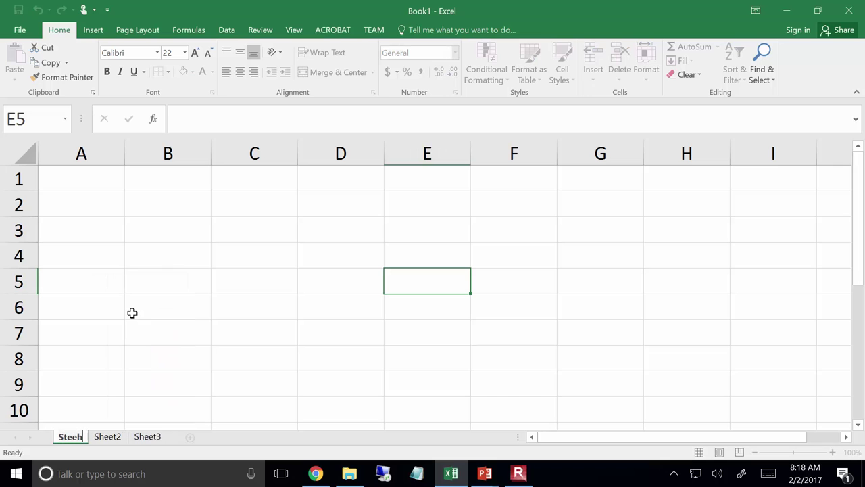
pyautogui.press('BackSpace')
pyautogui.press('BackSpace')
pyautogui.press('BackSpace')
pyautogui.press('BackSpace')
pyautogui.press('BackSpace')
pyautogui.write('heet1')
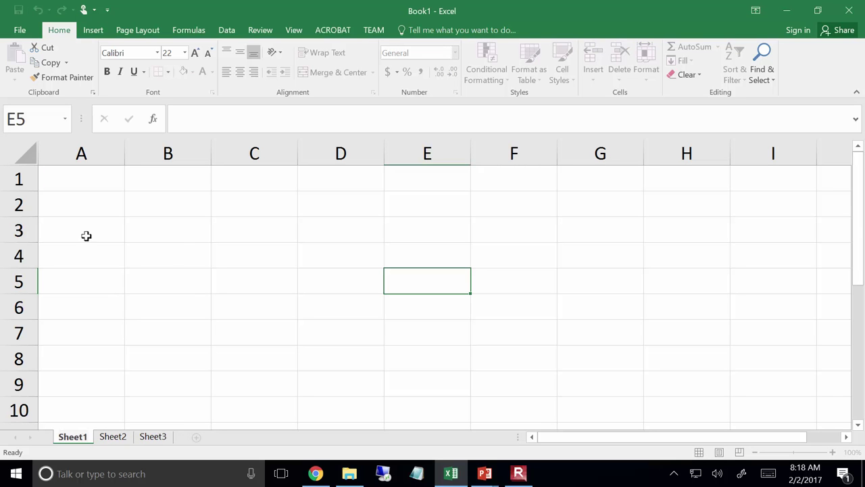
pyautogui.click(105, 216)
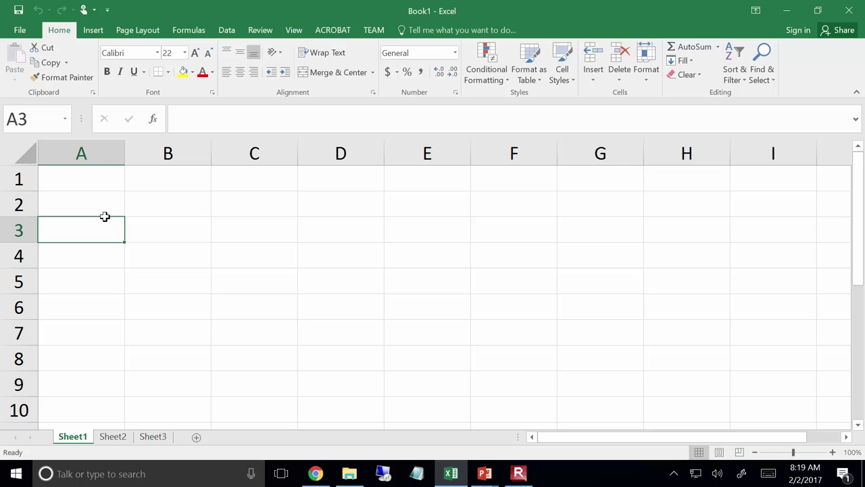
pyautogui.click(15, 178)
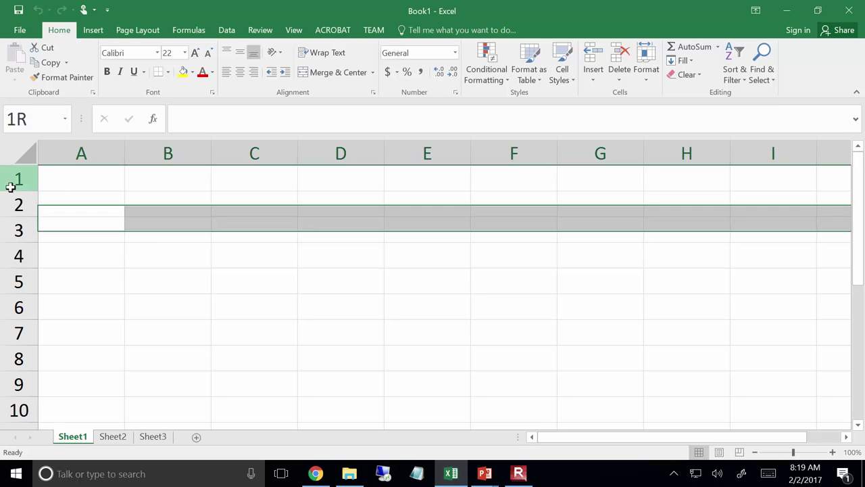
pyautogui.click(15, 205)
pyautogui.click(10, 230)
pyautogui.click(15, 254)
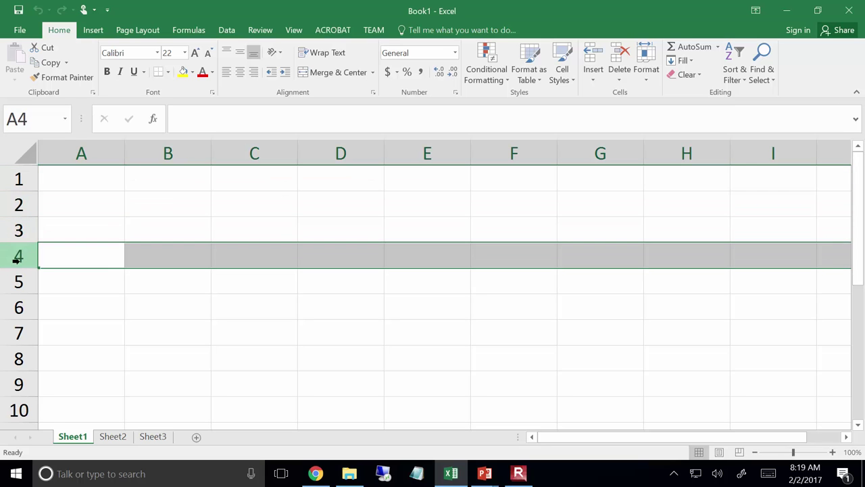
pyautogui.click(16, 281)
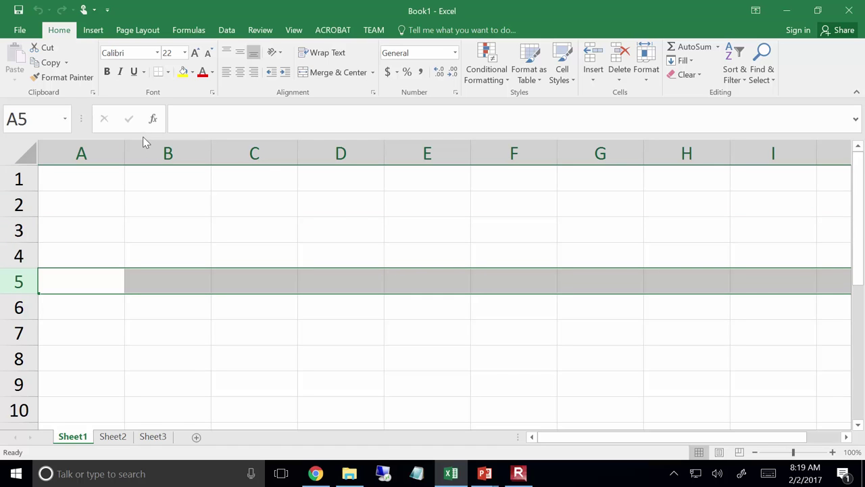
pyautogui.click(111, 147)
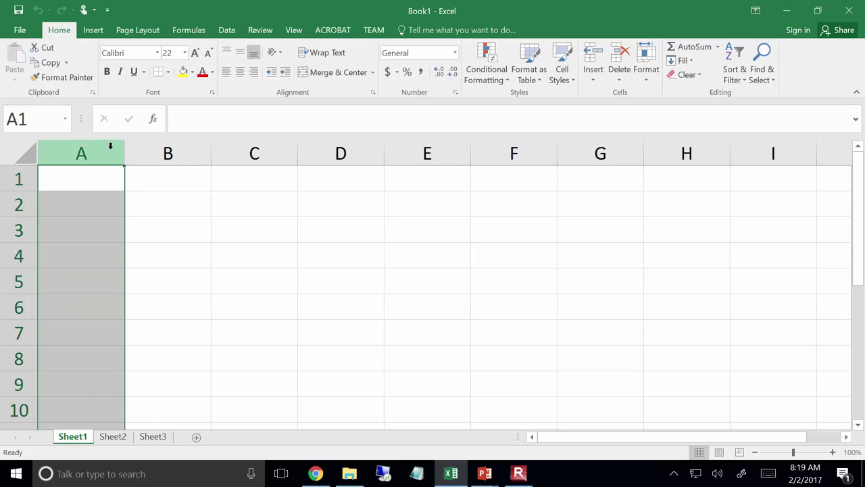
pyautogui.click(166, 151)
pyautogui.click(251, 153)
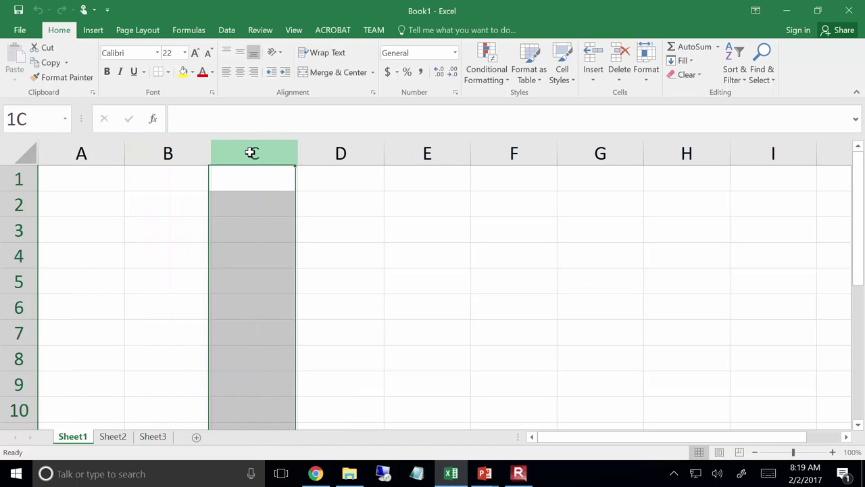
pyautogui.click(510, 192)
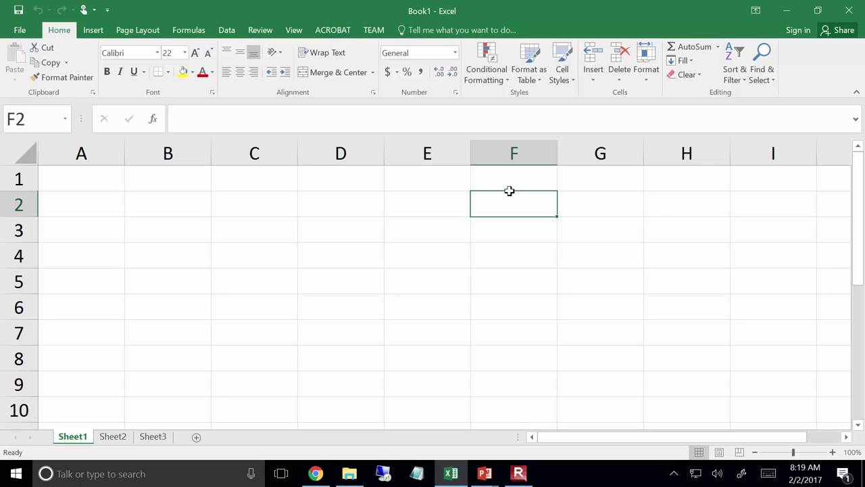
# Move the active cell right along row 2 through O2, Z2 and AA2 to AD2.
pyautogui.press('Right')
pyautogui.press('Right')
pyautogui.press('Right')
pyautogui.press('Right')
pyautogui.press('Right')
pyautogui.press('Right')
pyautogui.press('Right')
pyautogui.press('Right')
pyautogui.press('Right')
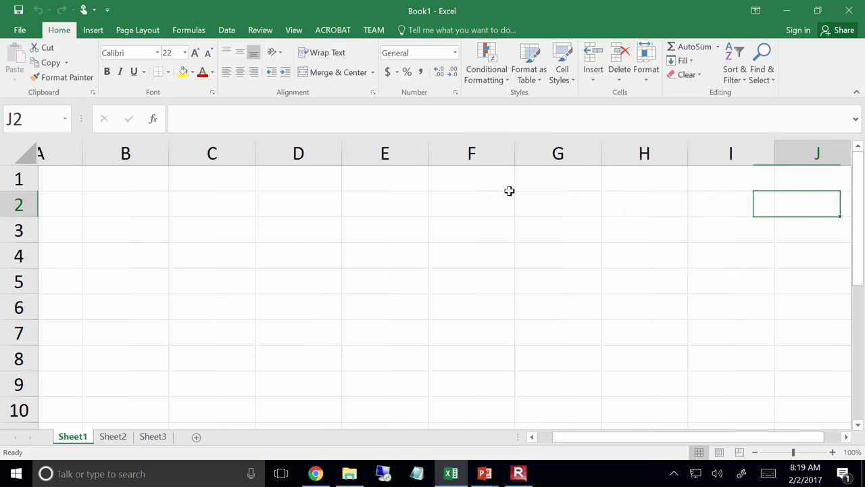
pyautogui.press('Right')
pyautogui.press('Right')
pyautogui.press('Right')
pyautogui.press('Right')
pyautogui.press('Right')
pyautogui.press('Right')
pyautogui.press('Right')
pyautogui.press('Right')
pyautogui.press('Right')
pyautogui.press('Right')
pyautogui.press('Right')
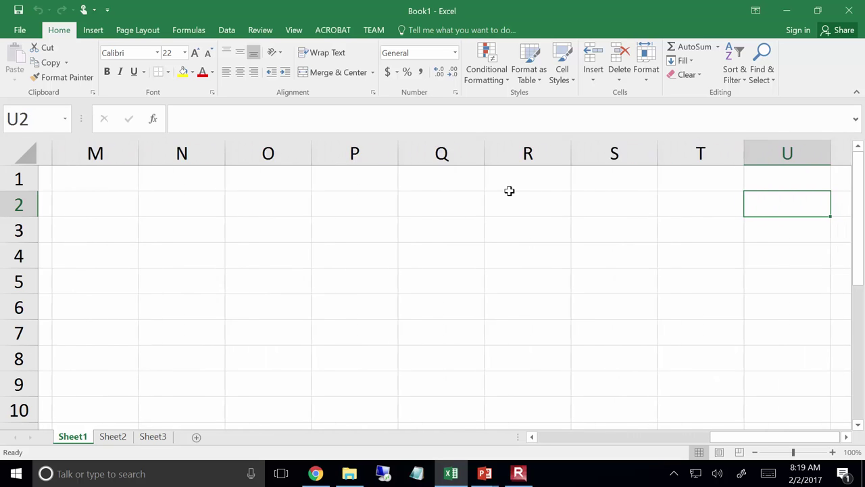
pyautogui.press('Right')
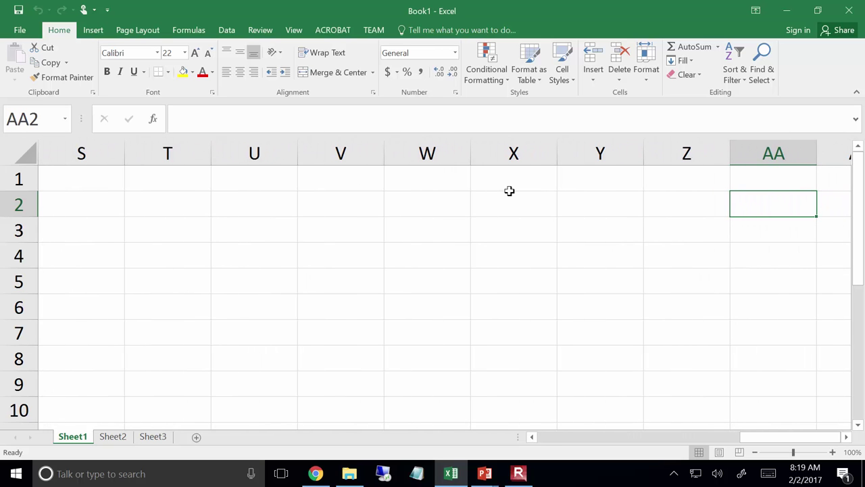
pyautogui.press('Right')
pyautogui.press('Right')
pyautogui.press('Right')
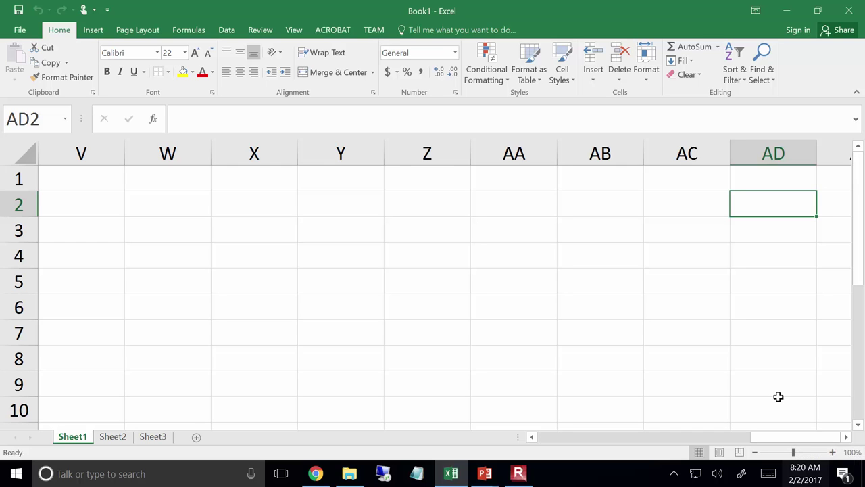
# Activate cells AA7 and AC5, select the empty range Y2:Z9, then deselect it.
pyautogui.click(488, 330)
pyautogui.click(646, 276)
pyautogui.moveTo(456, 203); pyautogui.dragTo(342, 384)
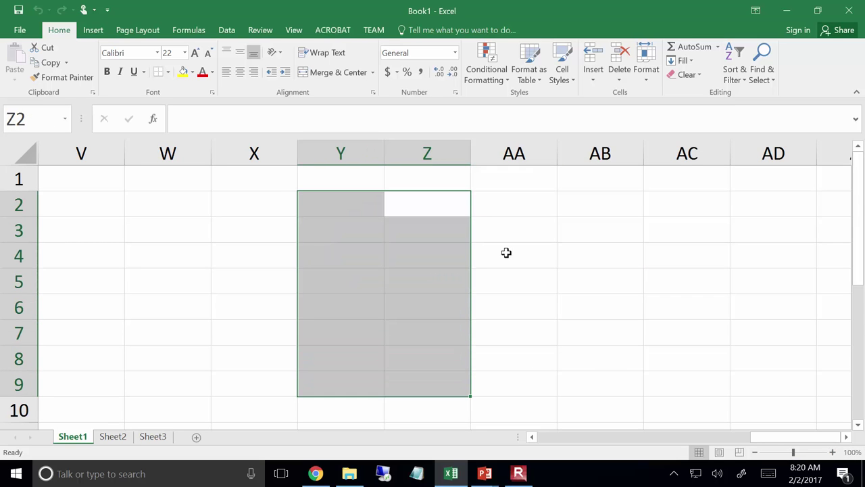
pyautogui.click(543, 206)
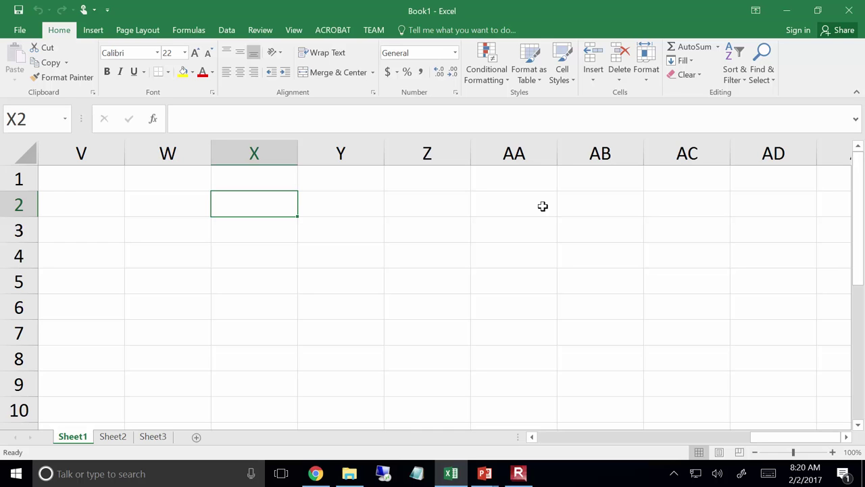
# Jump to the row start, select A10:H10 with Shift+Home, and return to A1.
pyautogui.press('Home')
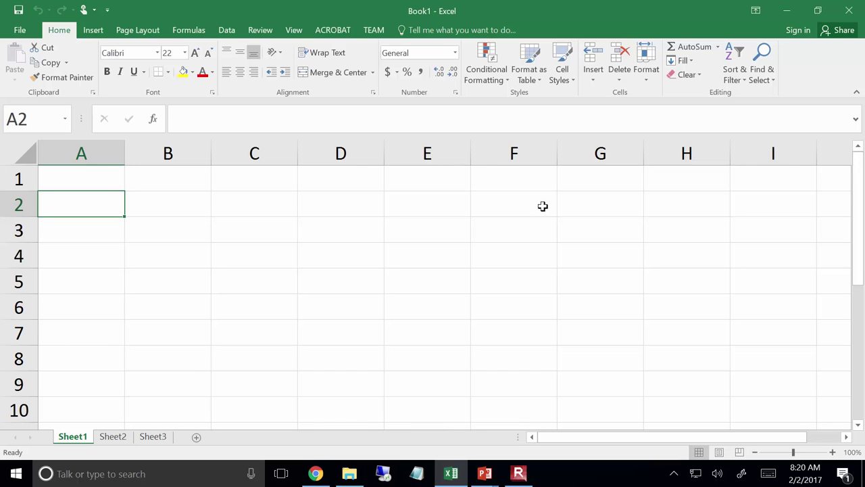
pyautogui.click(703, 420)
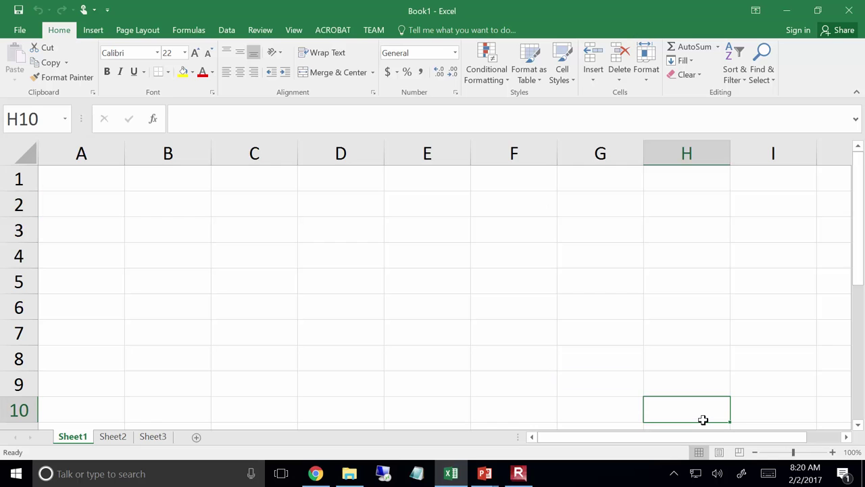
pyautogui.hotkey('shift', 'Home')
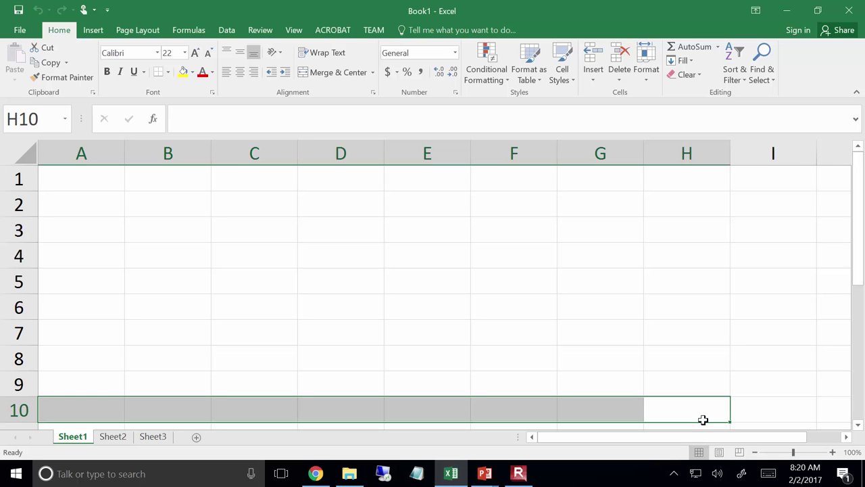
pyautogui.hotkey('ctrl', 'Home')
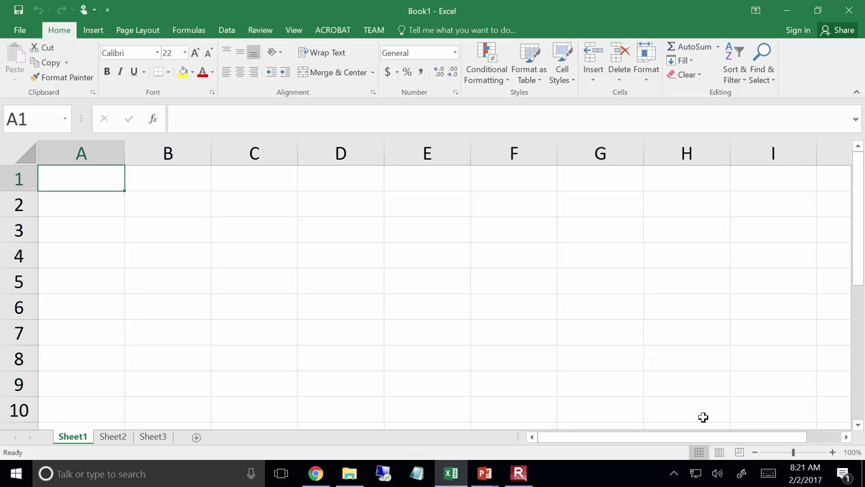
# Enter the heading 'Grades' in cell B2 and move to B3.
pyautogui.click(187, 198)
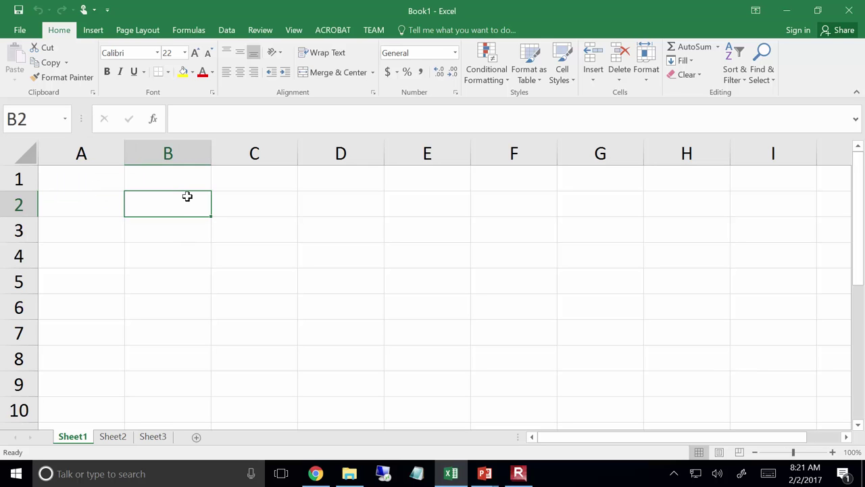
pyautogui.write('G')
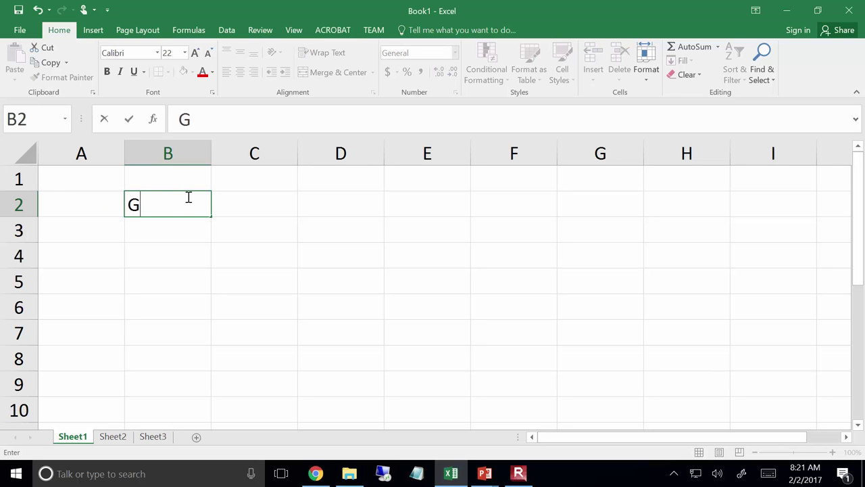
pyautogui.write('rades')
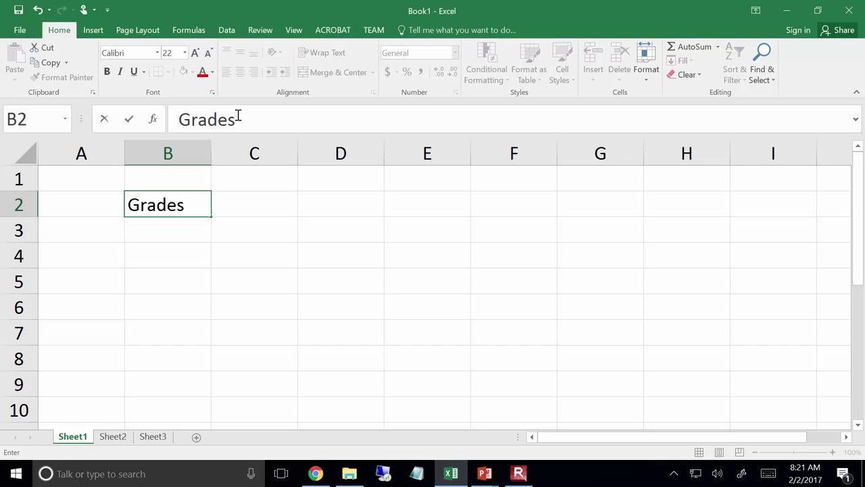
pyautogui.click(165, 234)
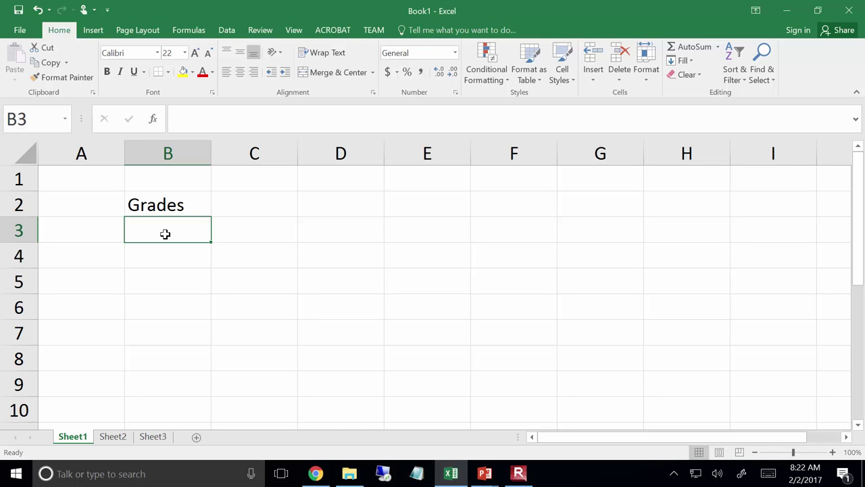
# Enter the grades 94, 65, 82 and 76 down cells B3 through B6.
pyautogui.write('94')
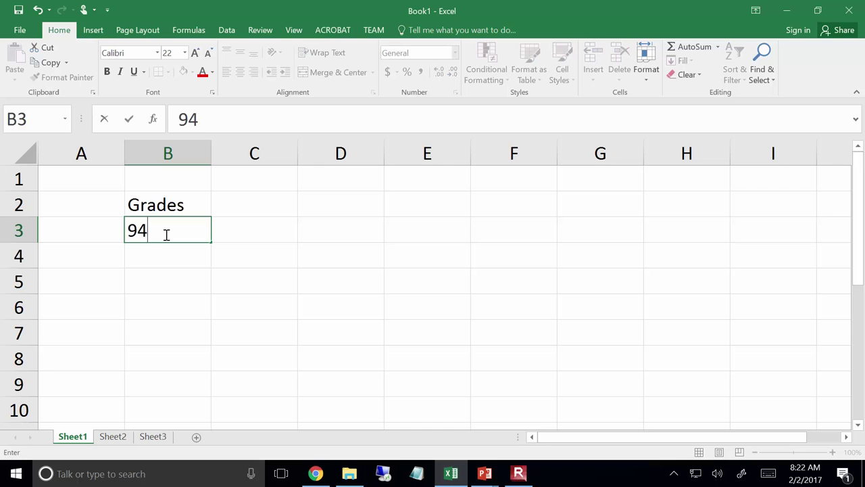
pyautogui.press('Return')
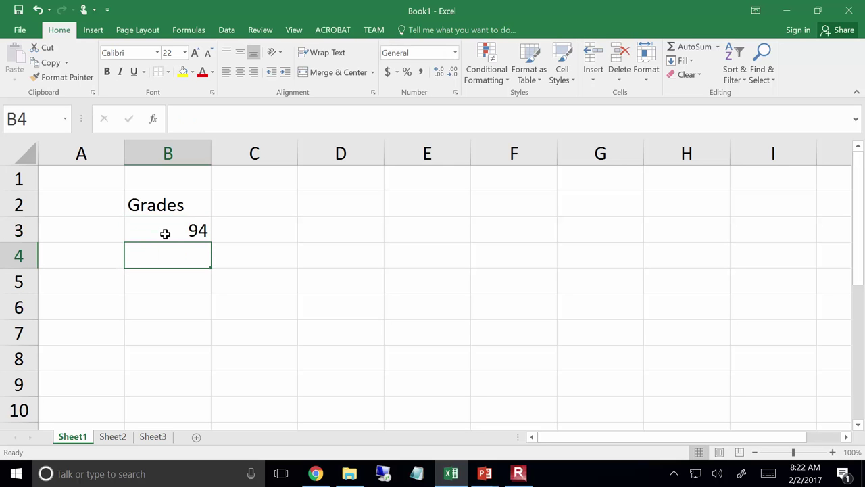
pyautogui.write('65')
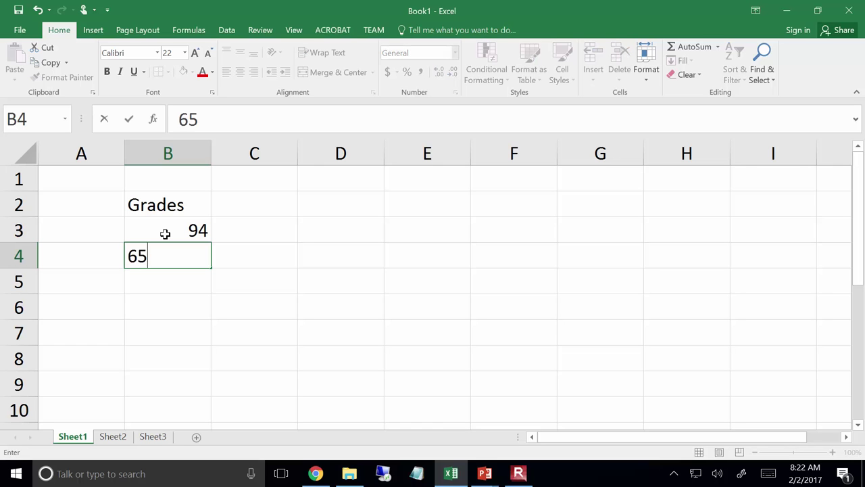
pyautogui.press('Return')
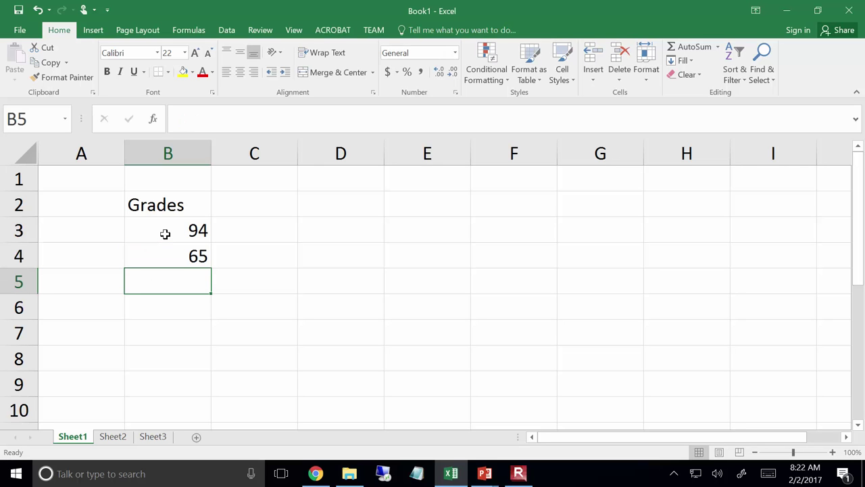
pyautogui.write('82')
pyautogui.press('Return')
pyautogui.press('Return')
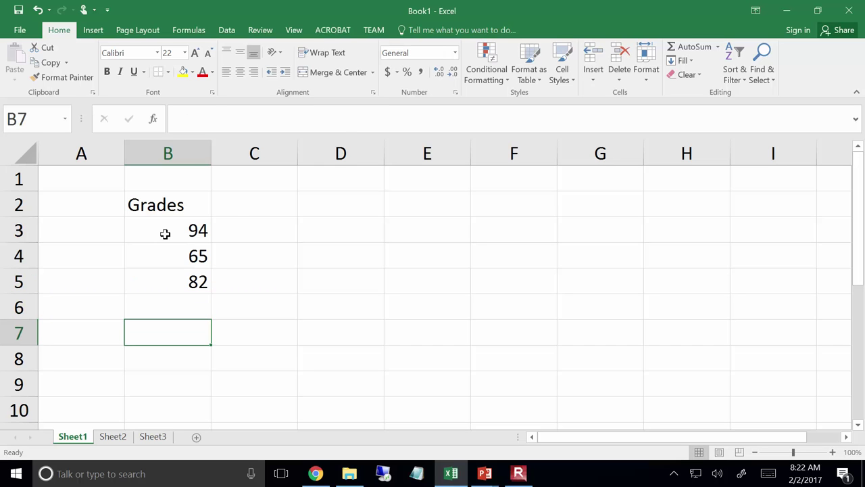
pyautogui.hotkey('shift', 'F10')
pyautogui.press('Escape')
pyautogui.press('Up')
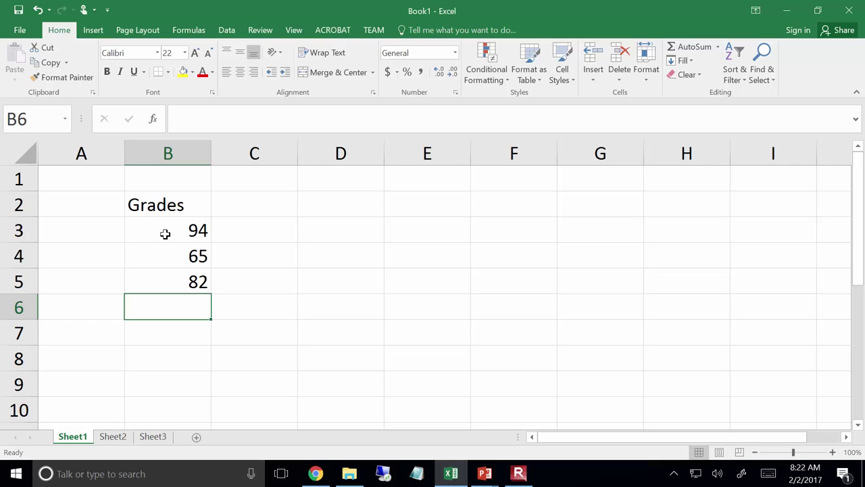
pyautogui.write('76')
pyautogui.press('Return')
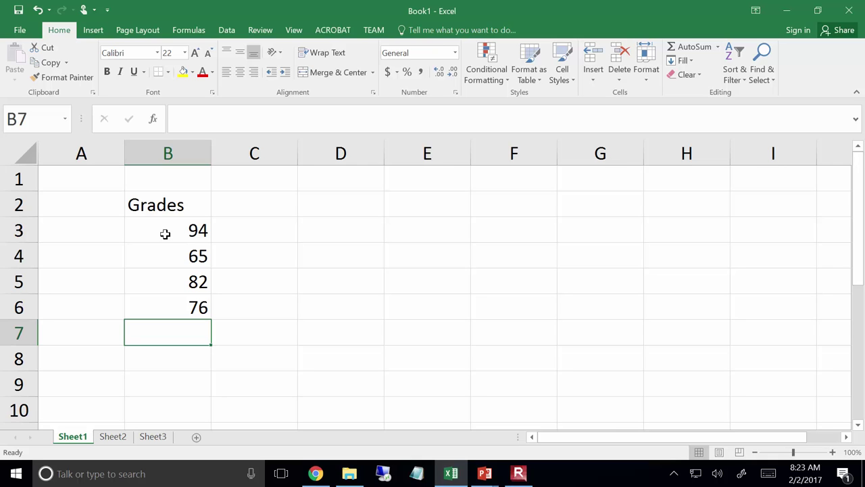
# Type = in cell B7 to begin a formula.
pyautogui.write('=')
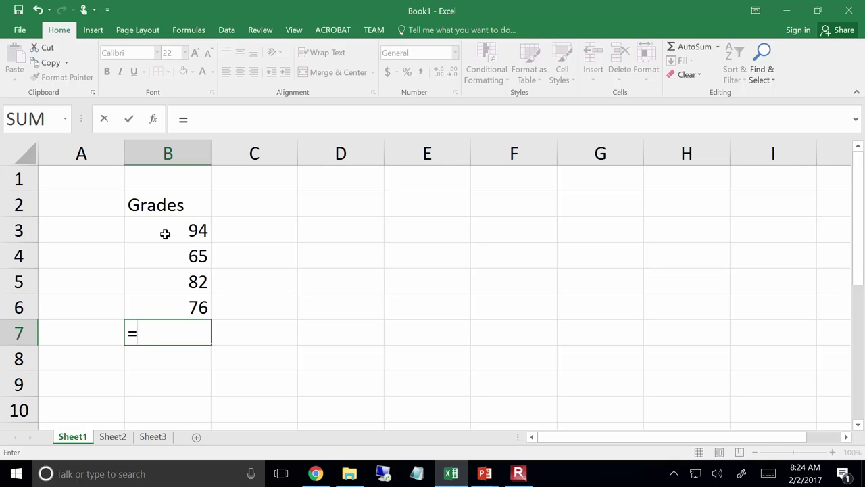
# Complete the B7 formula as =average(b3:b6).
pyautogui.write('average')
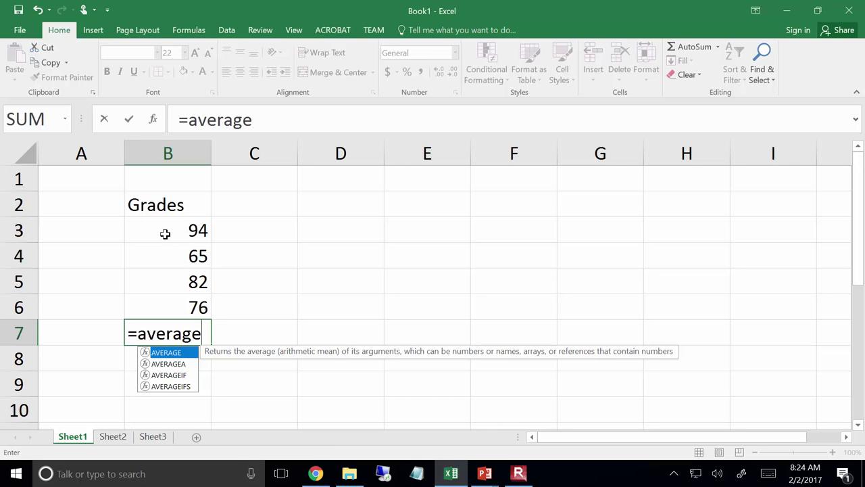
pyautogui.write('(')
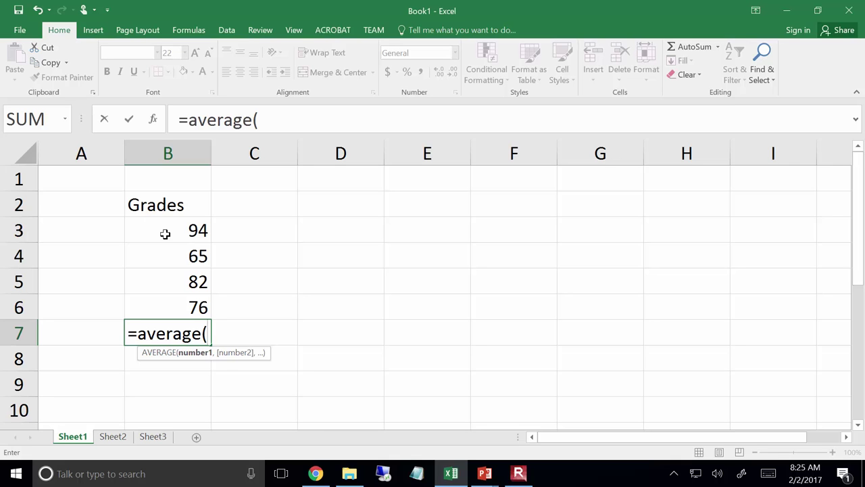
pyautogui.write('b3:')
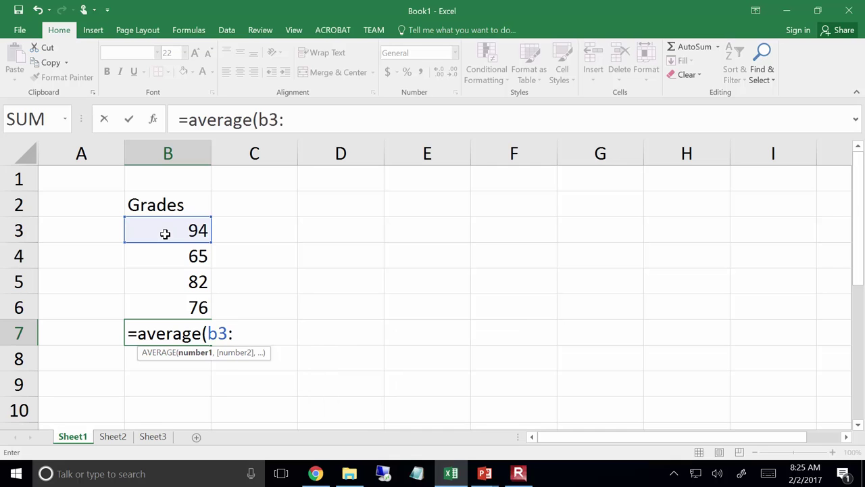
pyautogui.write('b')
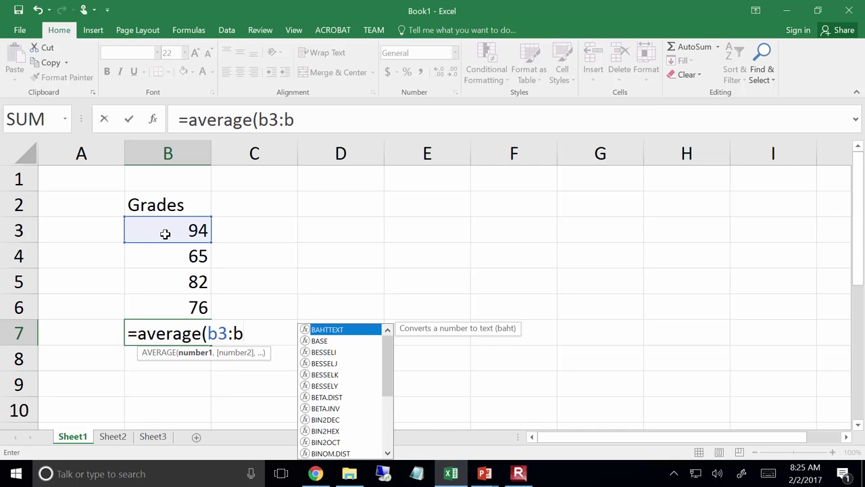
pyautogui.write('6')
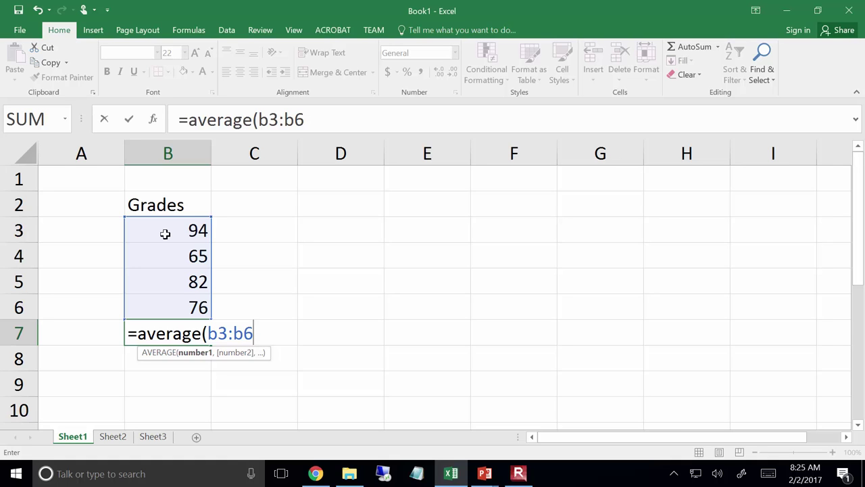
pyautogui.write(')')
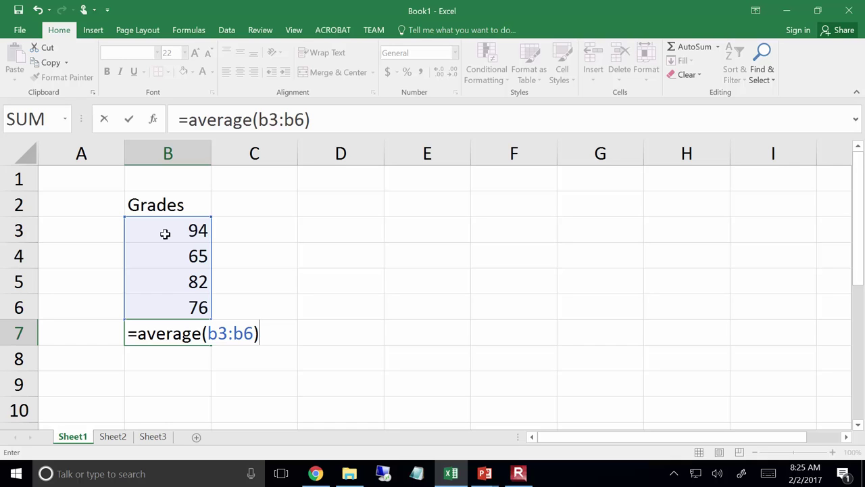
# Commit B7's average of 79.25, then change B4's grade from 65 to 70 so it becomes 80.5.
pyautogui.press('Return')
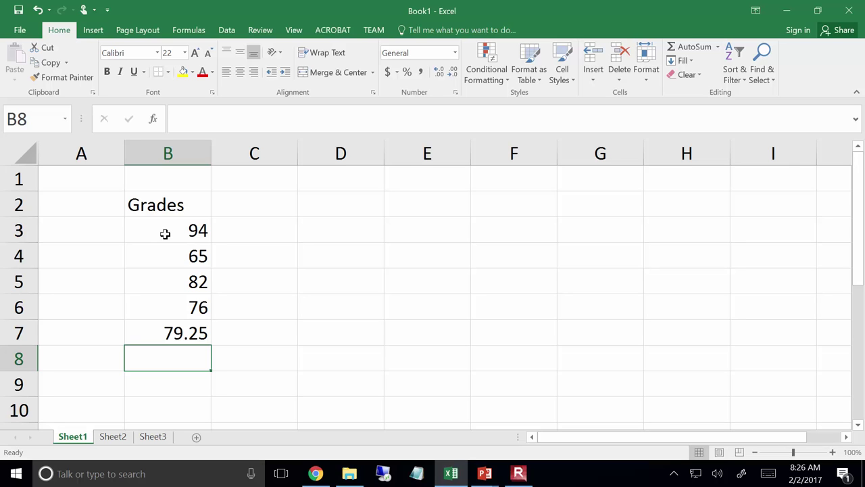
pyautogui.press('Up')
pyautogui.press('Up')
pyautogui.press('Up')
pyautogui.press('Up')
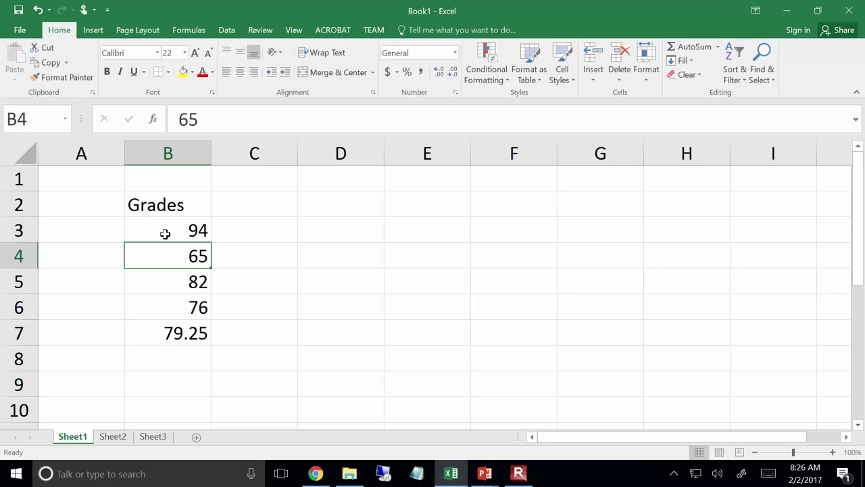
pyautogui.press('F2')
pyautogui.press('BackSpace')
pyautogui.press('BackSpace')
pyautogui.write('70')
pyautogui.press('Return')
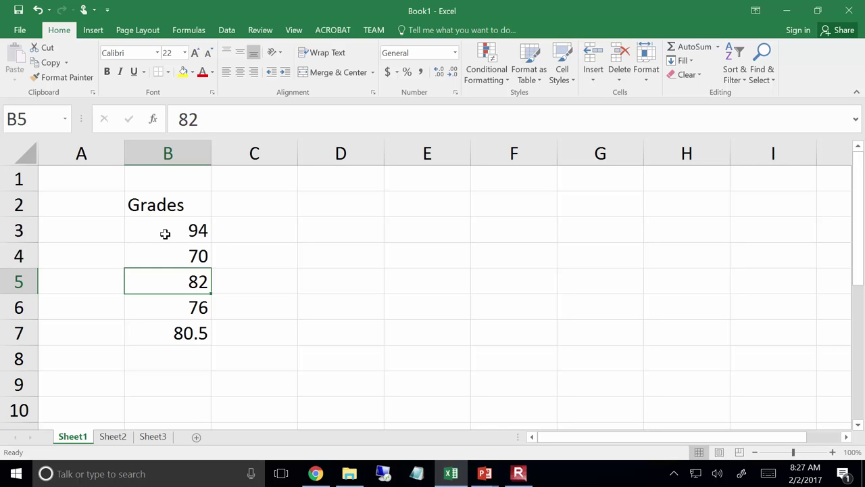
pyautogui.click(376, 231)
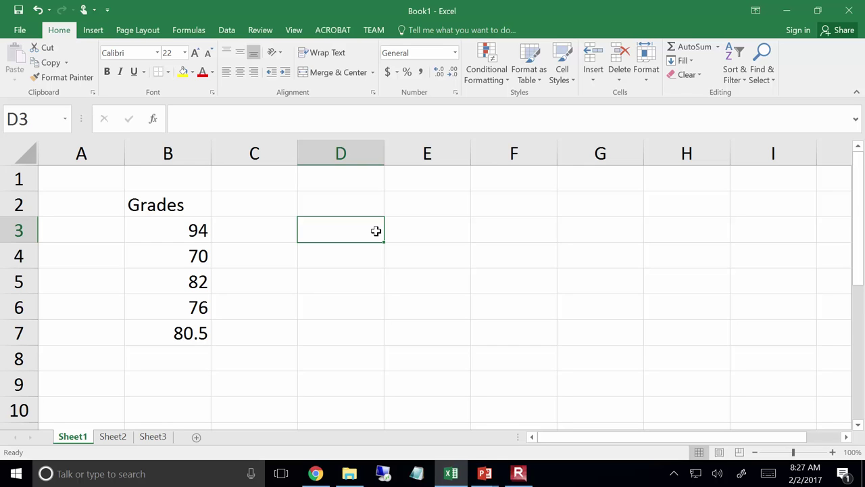
# Enter =94+70 in D3 so it shows 164.
pyautogui.write('=')
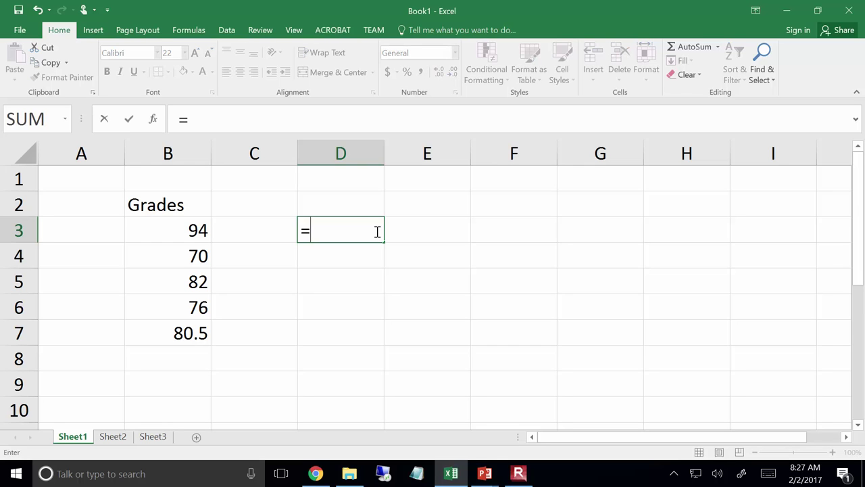
pyautogui.write('94+70')
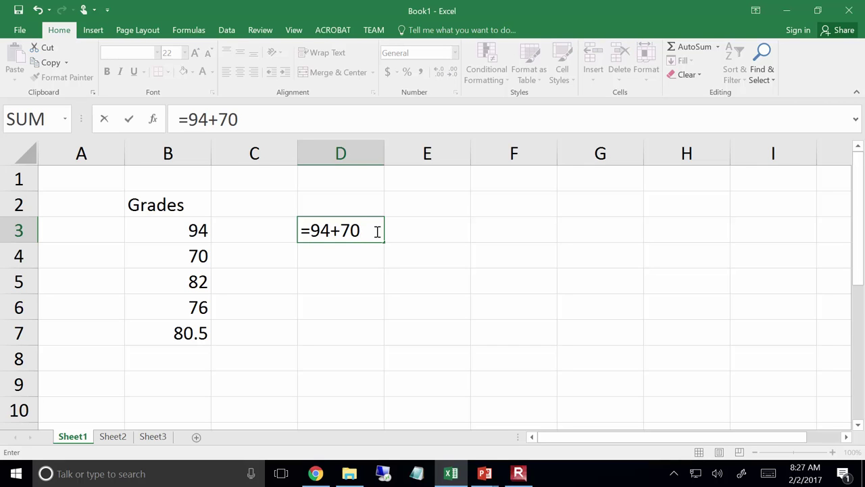
pyautogui.press('Return')
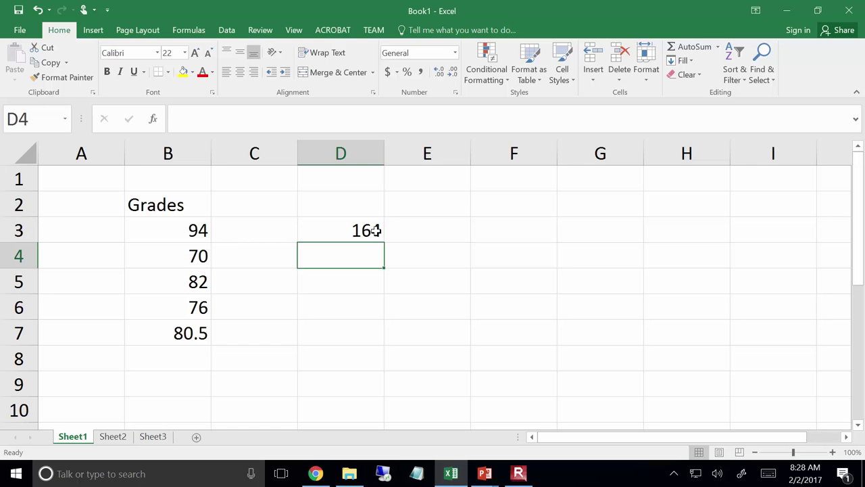
# Enter =b3+b4 in D4, dropping an accidental +b5, so it shows 164.
pyautogui.write('=')
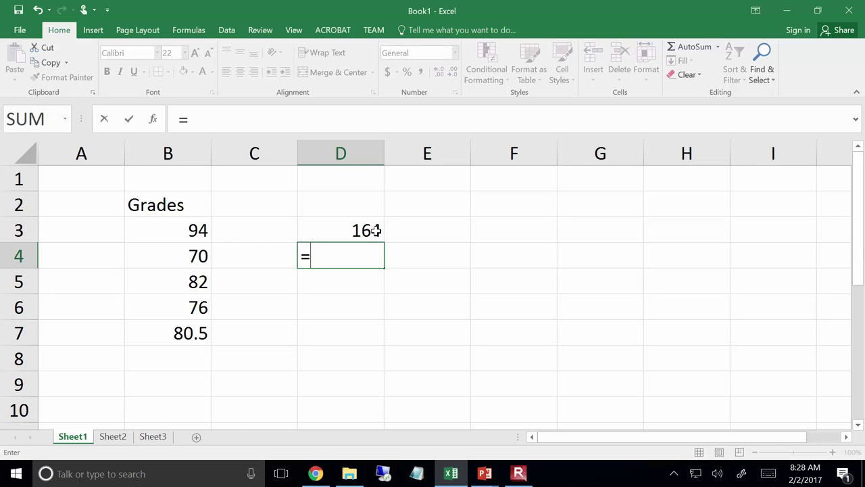
pyautogui.write('b3+')
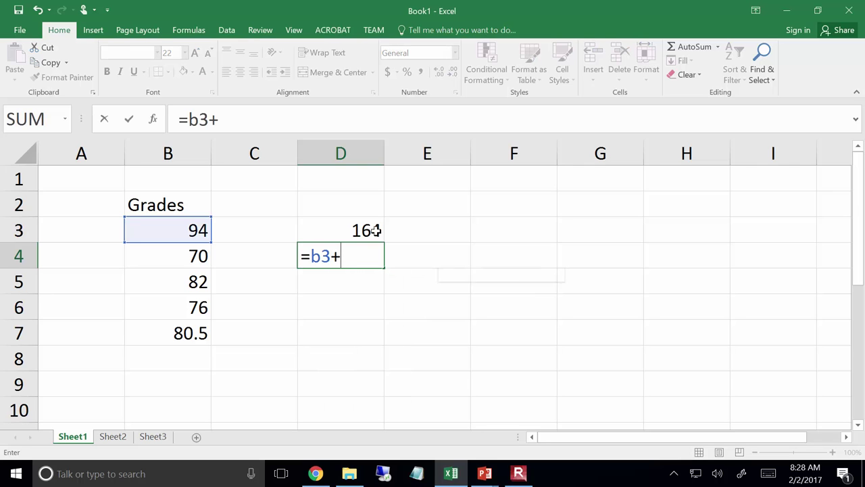
pyautogui.write('b4')
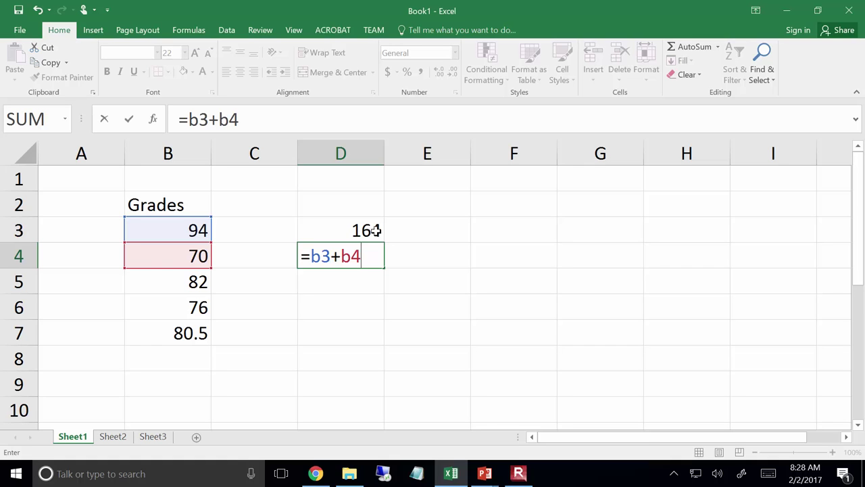
pyautogui.write('+b5')
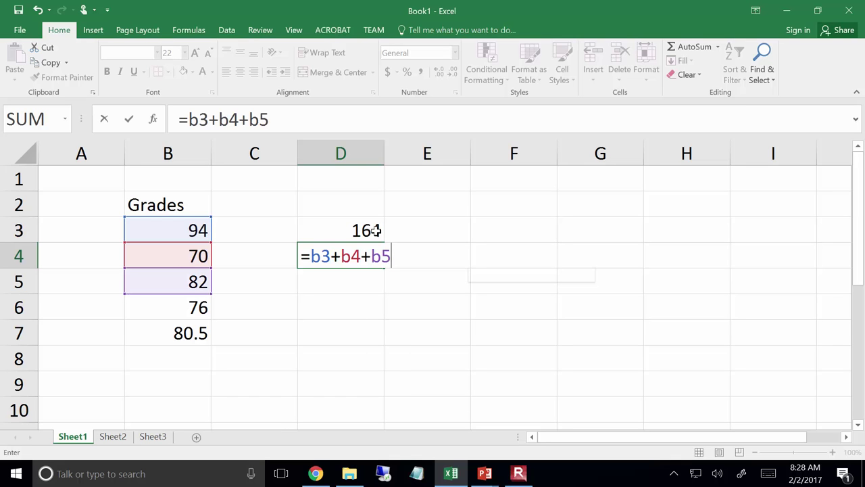
pyautogui.press('BackSpace')
pyautogui.press('BackSpace')
pyautogui.press('BackSpace')
pyautogui.press('BackSpace')
pyautogui.press('Escape')
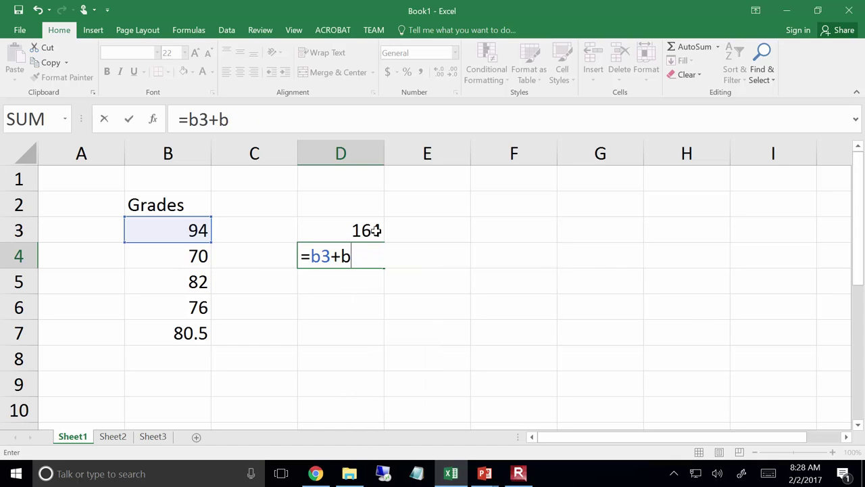
pyautogui.write('4')
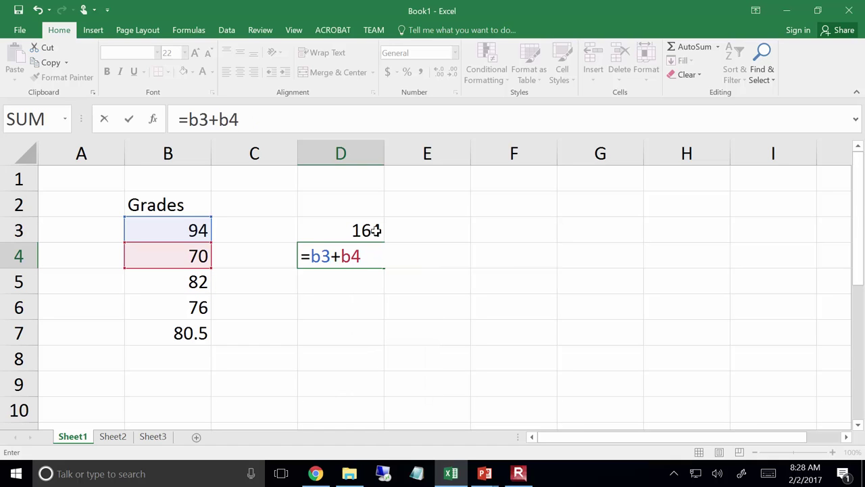
pyautogui.press('Return')
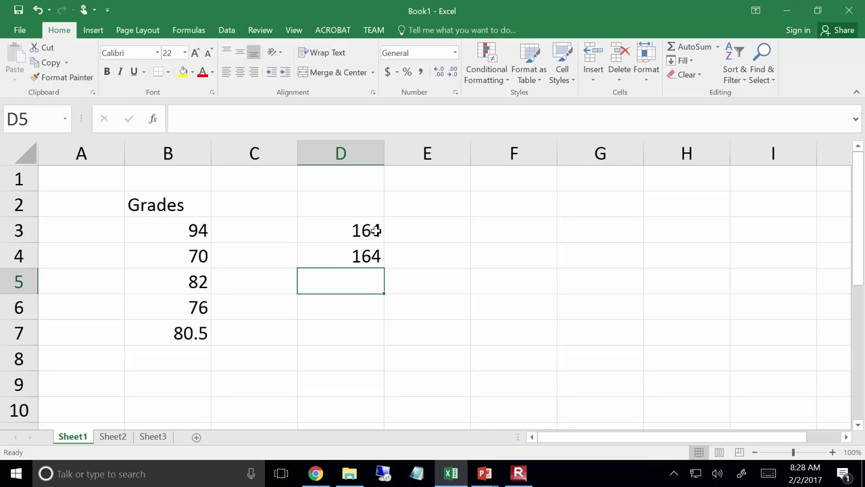
pyautogui.write('=')
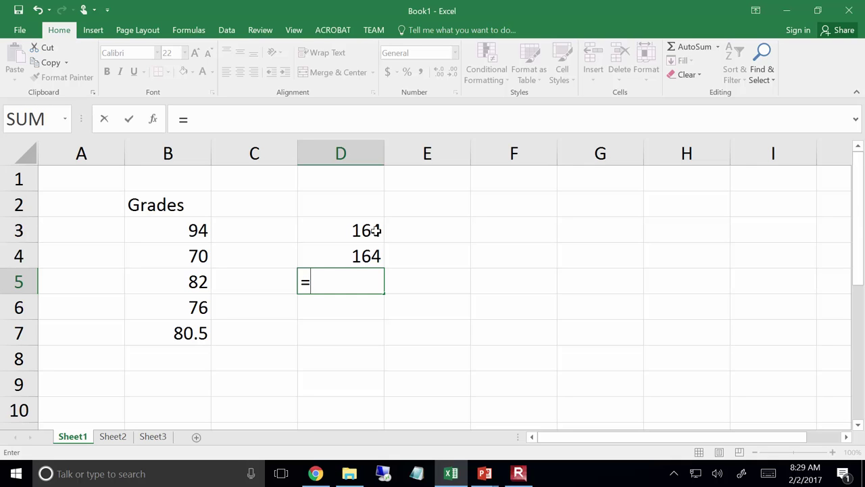
# Build =B3+B4 in D5 by pointing at B3 and B4 with the mouse, showing 164.
pyautogui.click(143, 228)
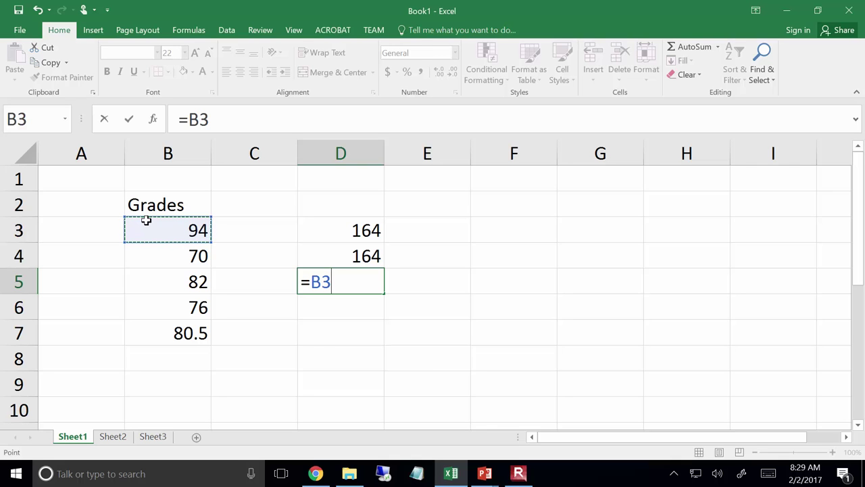
pyautogui.write('+')
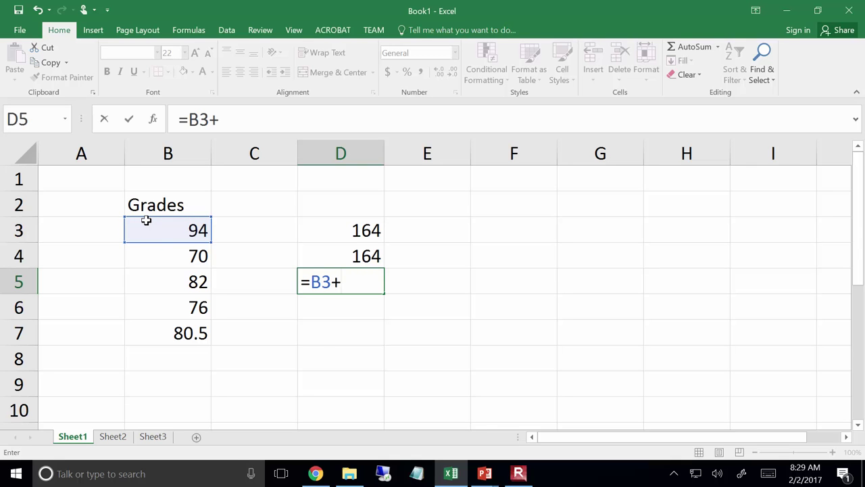
pyautogui.click(186, 260)
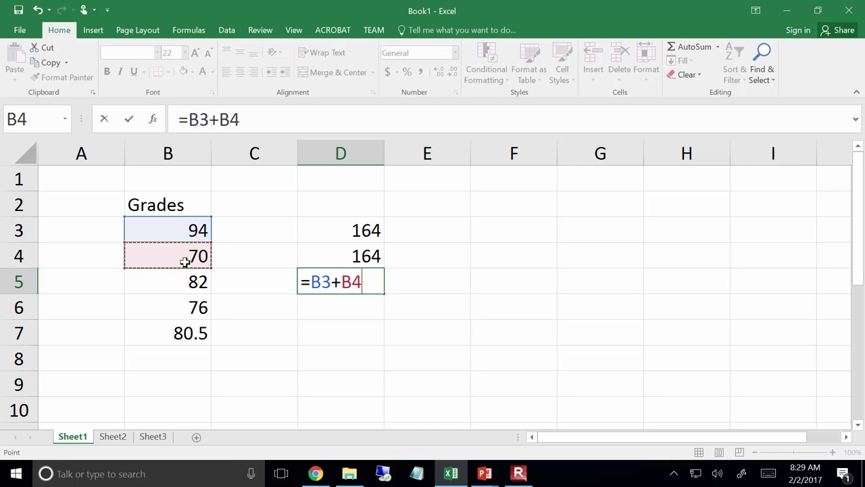
pyautogui.press('Return')
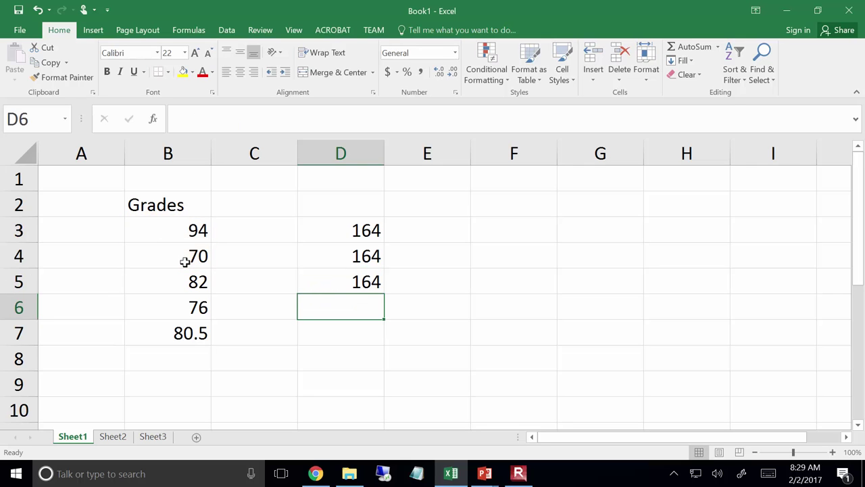
pyautogui.write('=')
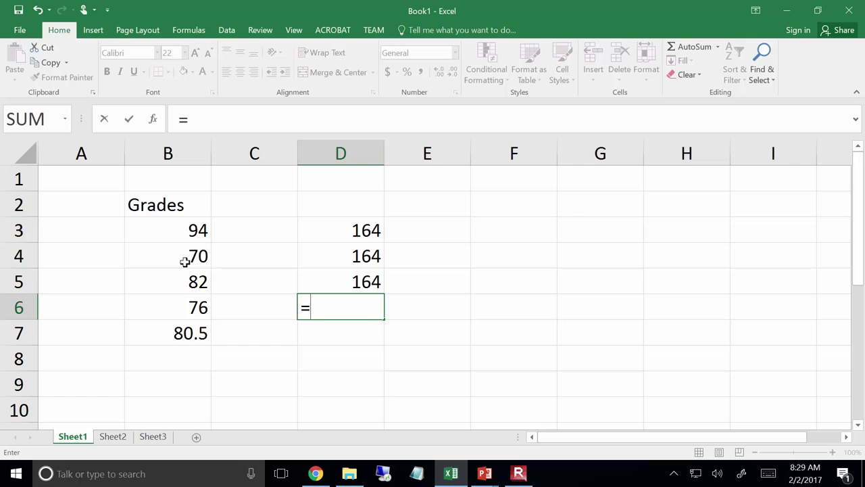
# Build D6's =B3+B4 formula by reaching B3 and B4 with arrow keys, showing 164.
pyautogui.press('Left')
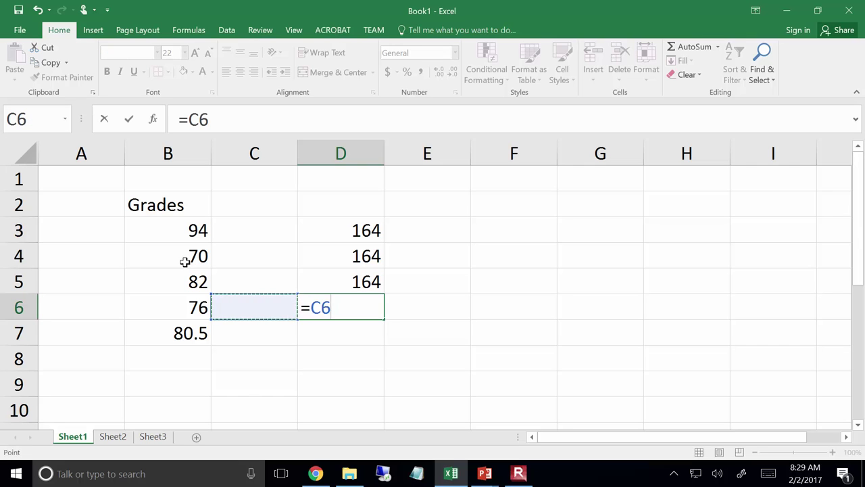
pyautogui.press('Up')
pyautogui.press('Up')
pyautogui.press('Up')
pyautogui.press('Left')
pyautogui.write('+')
pyautogui.press('Left')
pyautogui.press('Left')
pyautogui.press('Up')
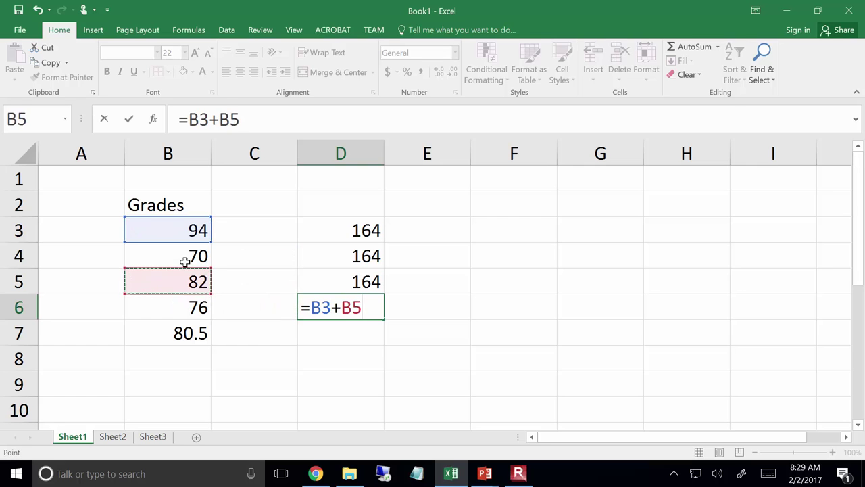
pyautogui.press('Up')
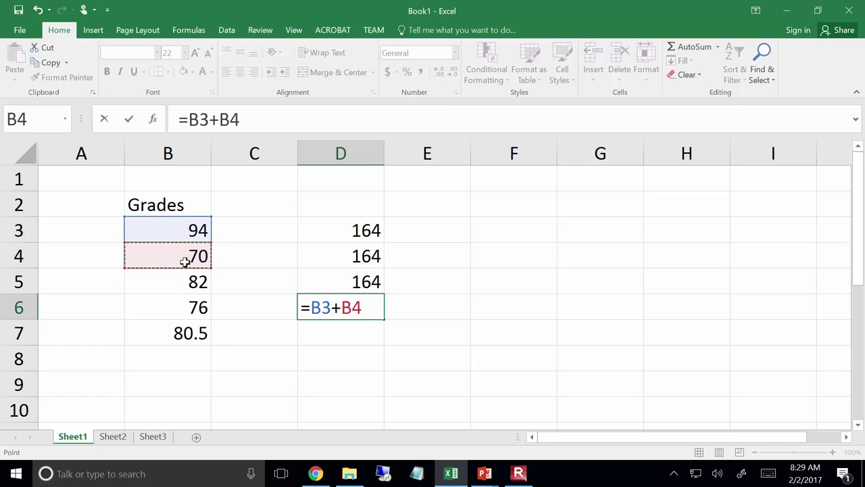
pyautogui.press('Return')
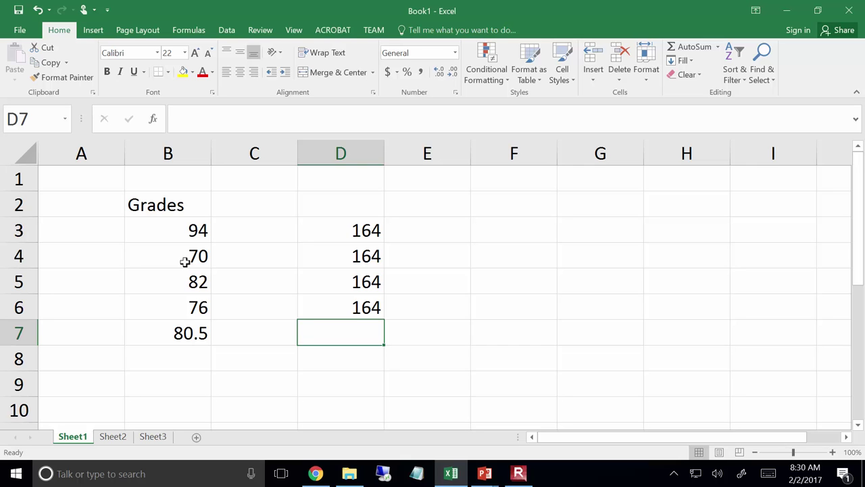
# Enter =sum(B3:B4) in D7 by dragging across the two grades, showing 164.
pyautogui.write('=su')
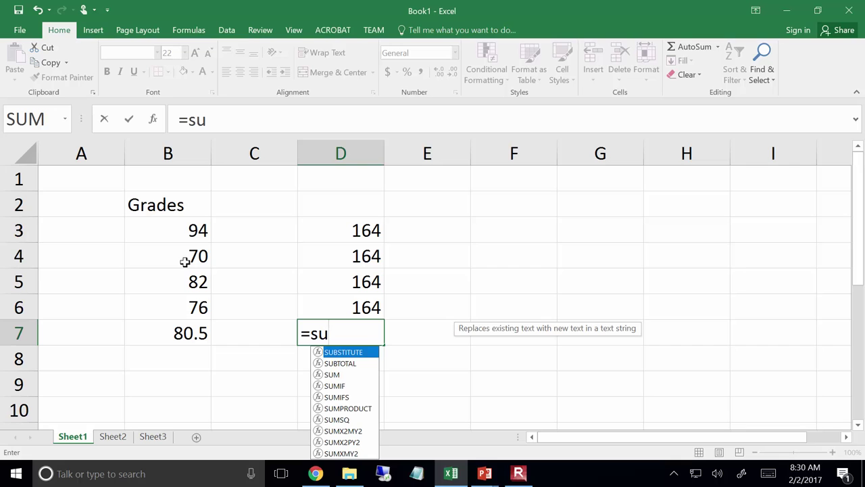
pyautogui.write('m(')
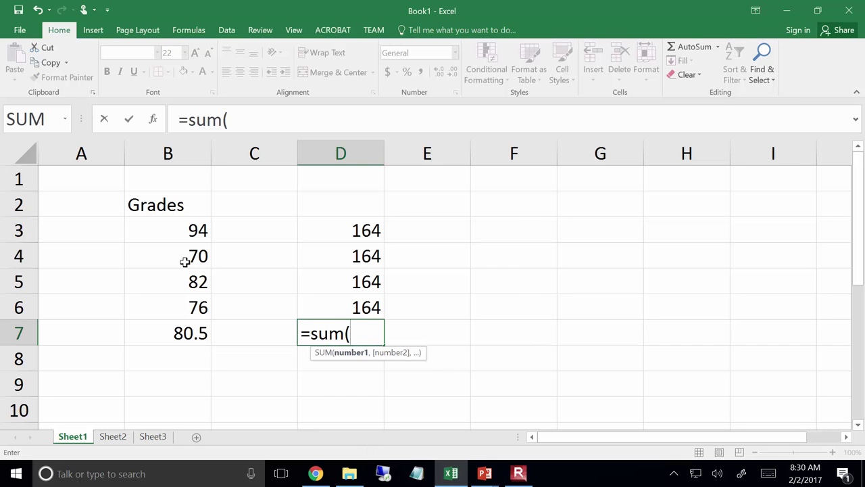
pyautogui.moveTo(184, 231); pyautogui.dragTo(180, 261)
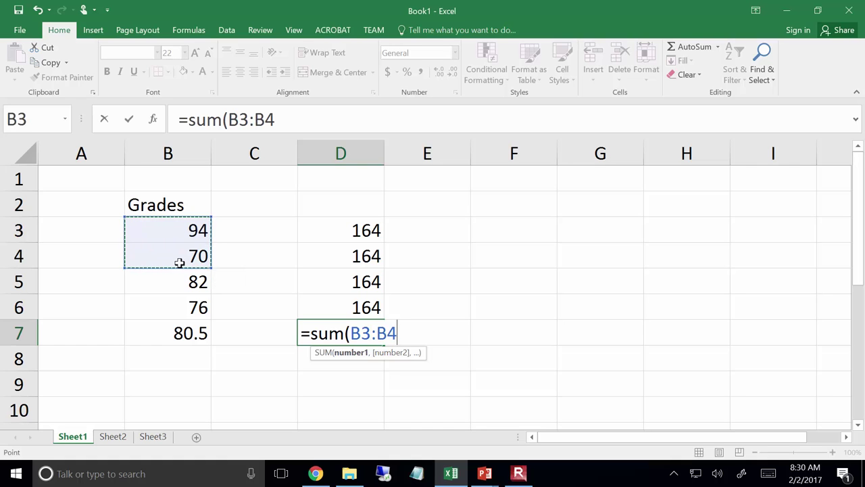
pyautogui.write(')')
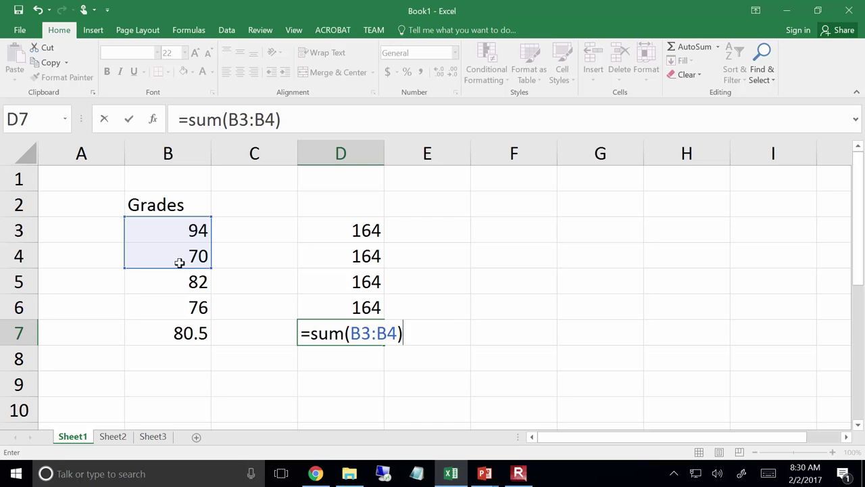
pyautogui.press('Return')
pyautogui.write('=')
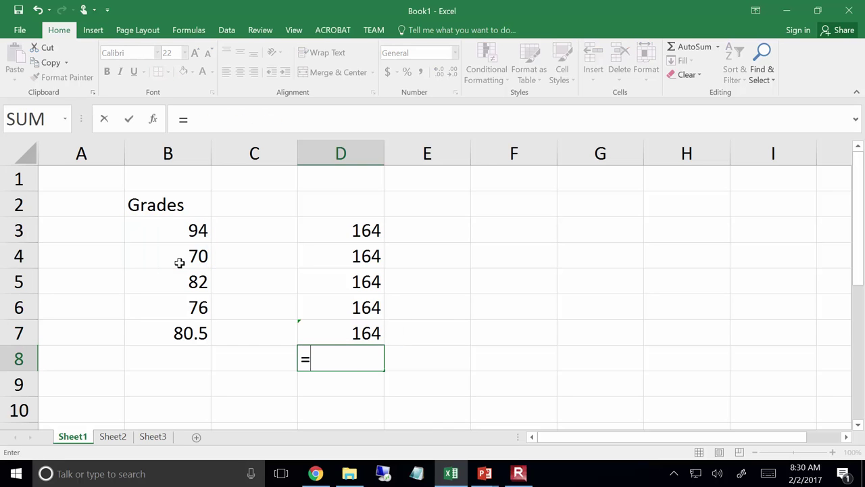
pyautogui.write('sum(')
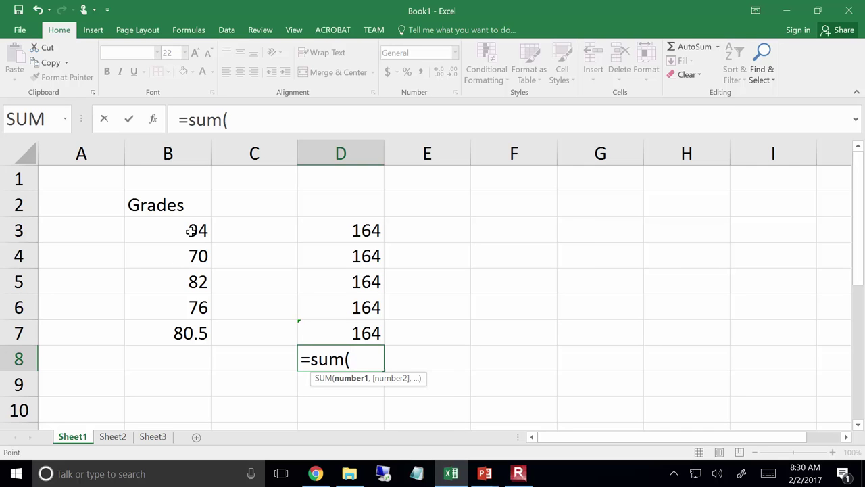
# Enter =sum(B3,B4) in D8 by clicking each grade cell as an argument, showing 164.
pyautogui.click(191, 230)
pyautogui.write(',')
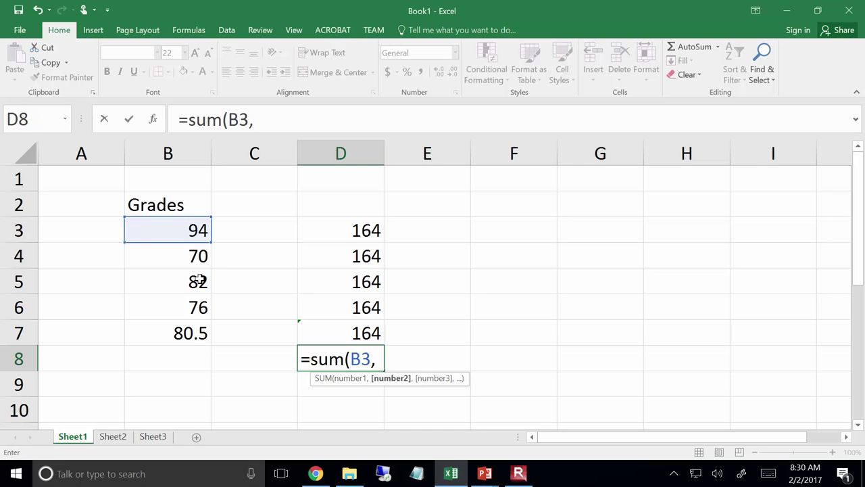
pyautogui.click(200, 255)
pyautogui.write(')')
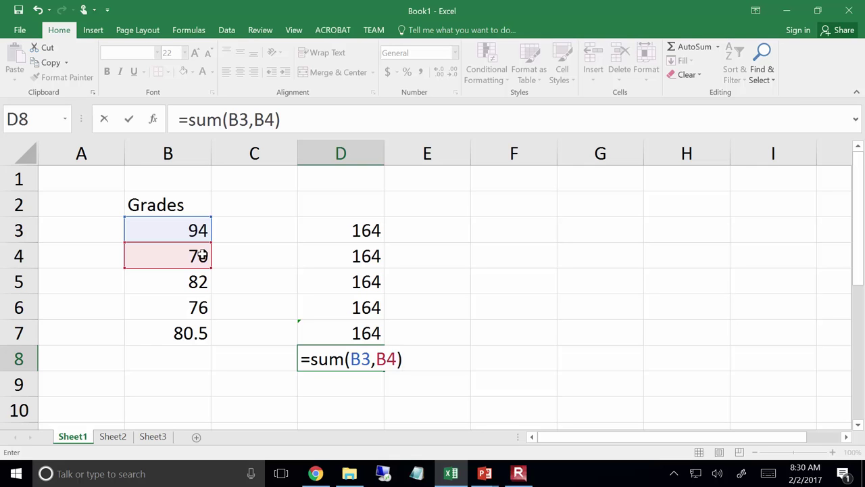
pyautogui.hotkey('ctrl', 'Return')
pyautogui.press('Return')
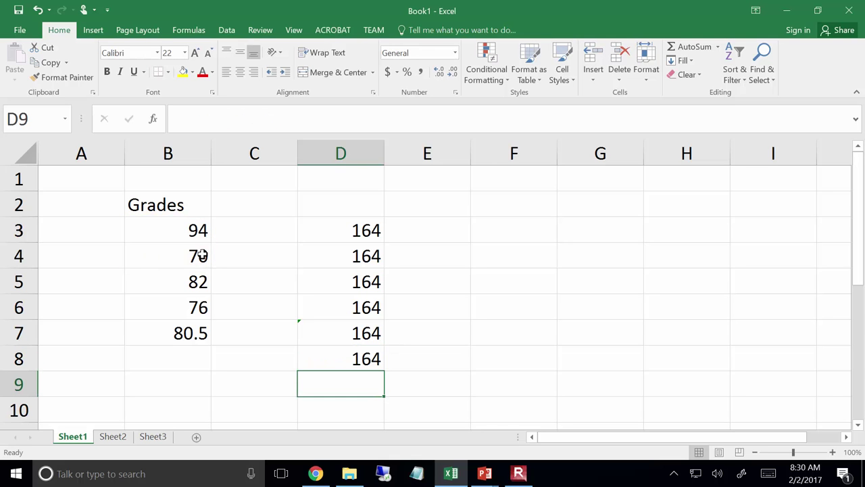
# Build D9's =sum(B3:B4) using arrow keys and Shift-extended selection, showing 164.
pyautogui.write('=sum(')
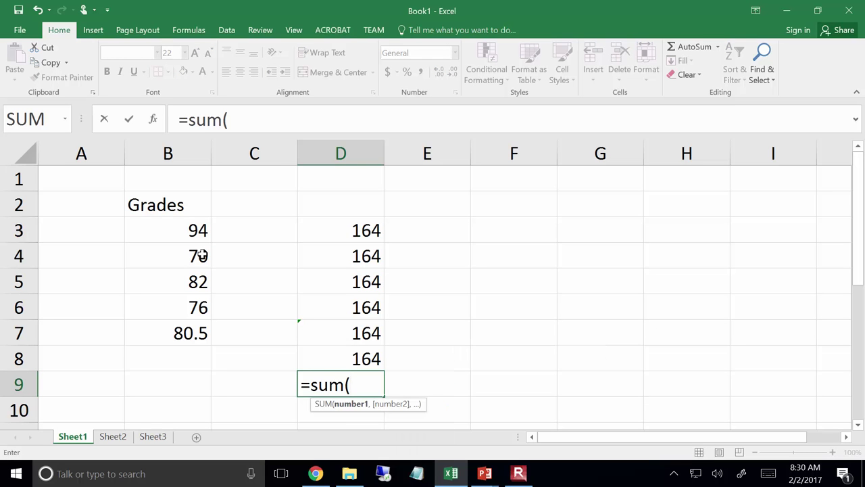
pyautogui.press('Up')
pyautogui.press('Up')
pyautogui.press('Up')
pyautogui.press('Up')
pyautogui.press('Up')
pyautogui.press('Up')
pyautogui.press('Left')
pyautogui.press('Left')
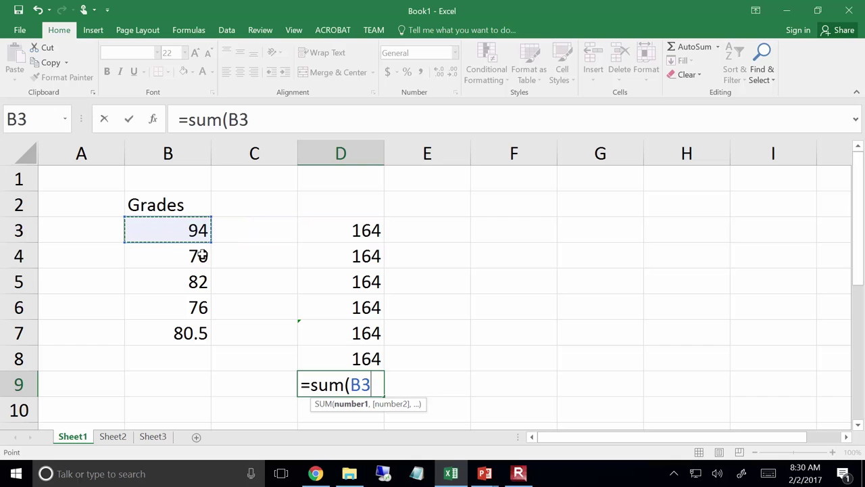
pyautogui.hotkey('shift', 'Down')
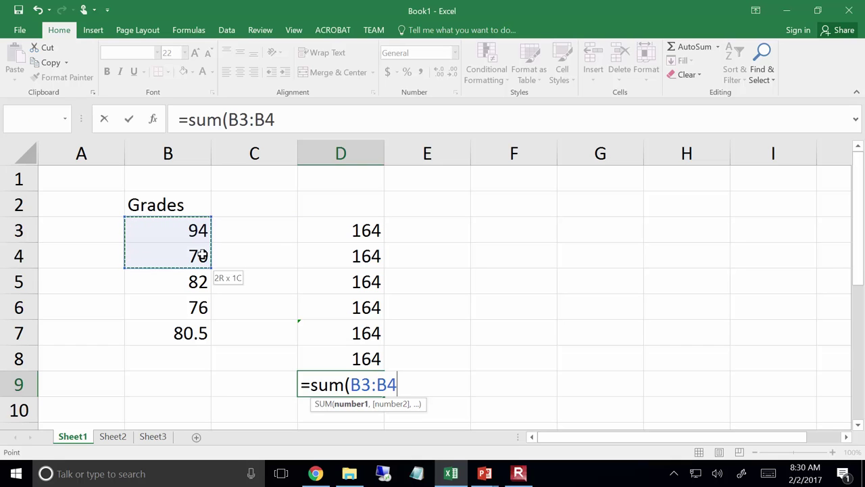
pyautogui.hotkey('shift', 'Down')
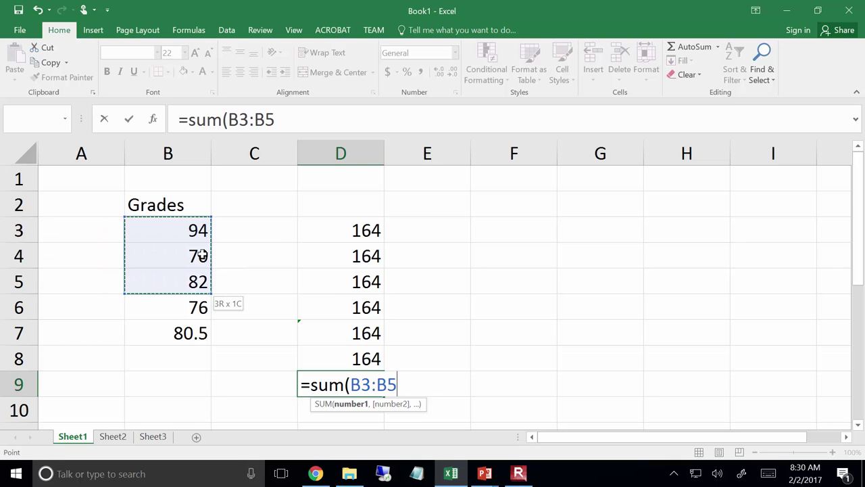
pyautogui.hotkey('shift', 'Right')
pyautogui.hotkey('shift', 'Right')
pyautogui.hotkey('shift', 'Right')
pyautogui.hotkey('shift', 'Right')
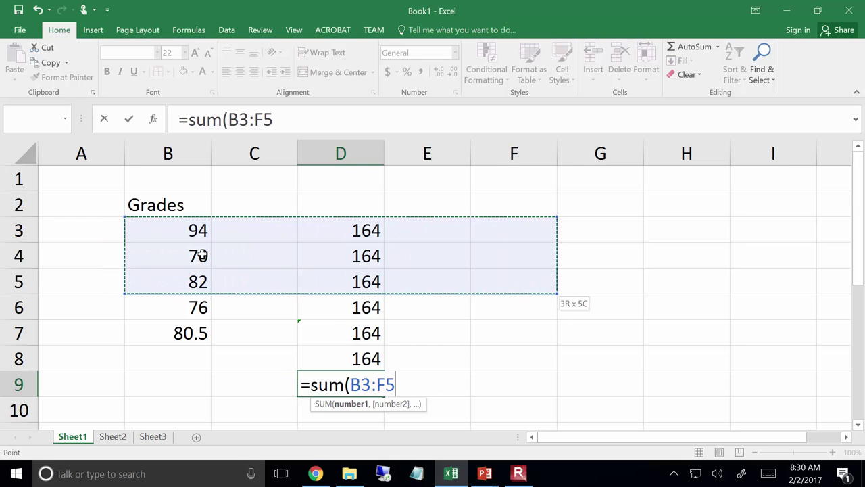
pyautogui.hotkey('shift', 'Left')
pyautogui.hotkey('shift', 'Left')
pyautogui.hotkey('shift', 'Left')
pyautogui.hotkey('shift', 'Left')
pyautogui.hotkey('shift', 'Left')
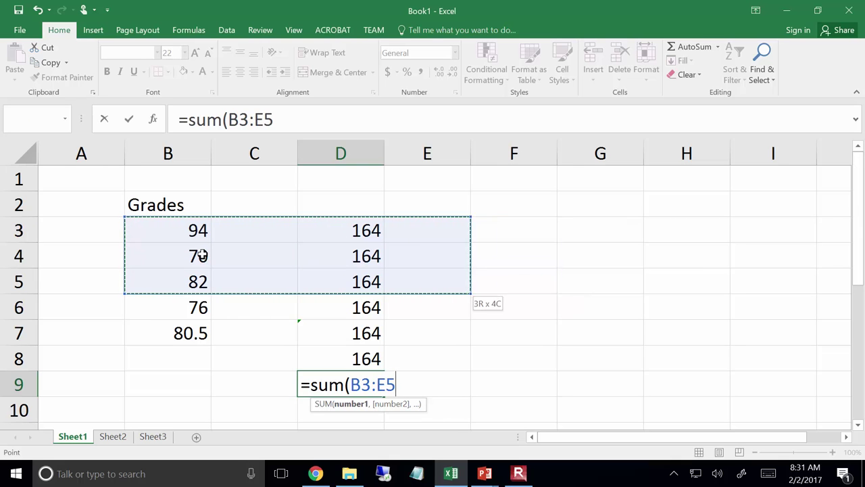
pyautogui.hotkey('shift', 'Right')
pyautogui.hotkey('shift', 'Up')
pyautogui.write(')')
pyautogui.press('Return')
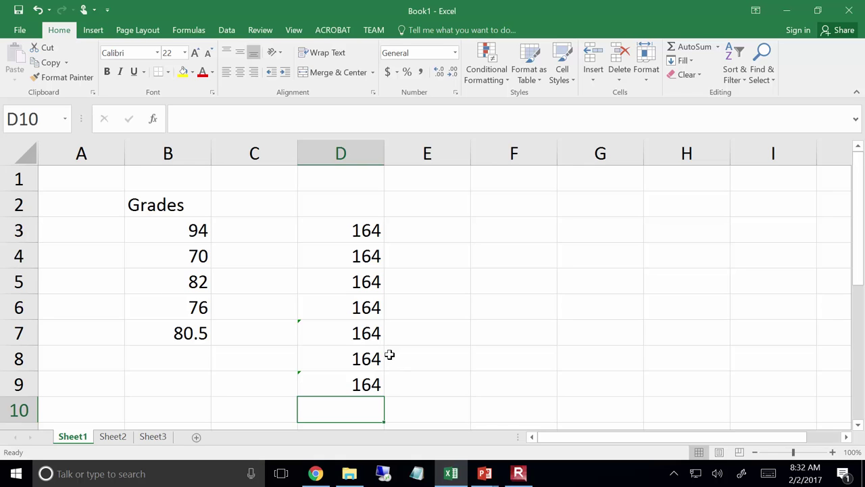
# Check the formula behind the 164 in D7, then enter 2 in F3 and 0 in F4.
pyautogui.click(357, 330)
pyautogui.moveTo(282, 331)
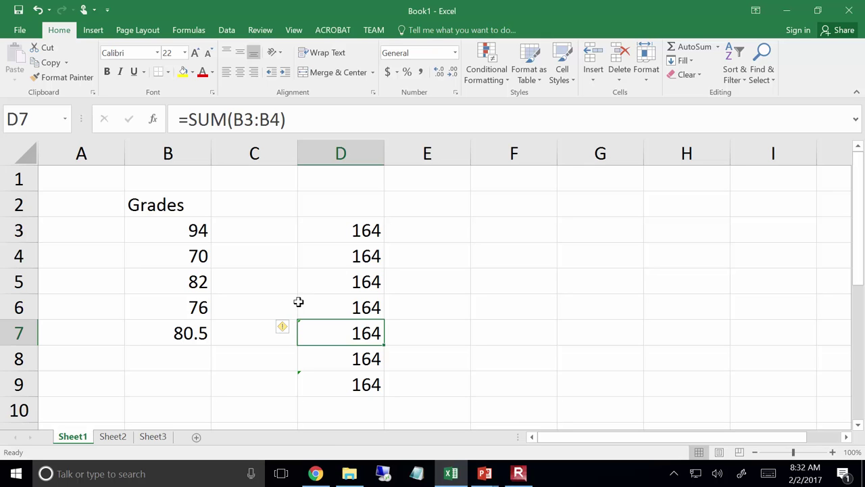
pyautogui.click(493, 231)
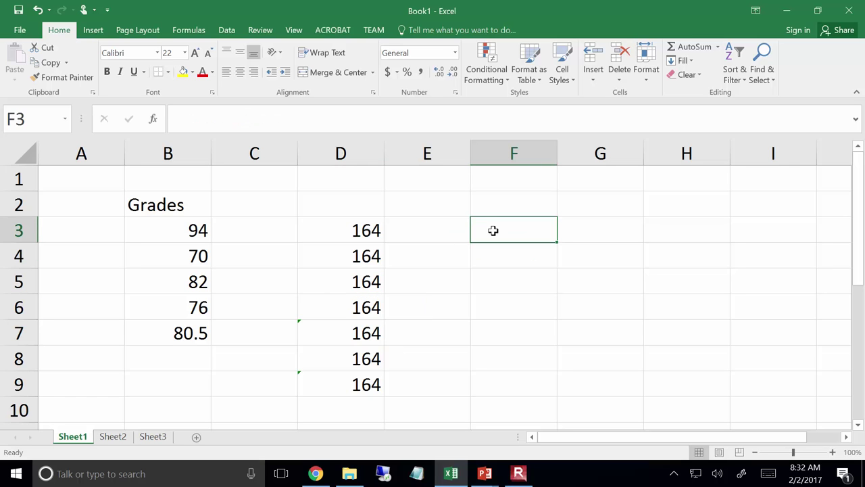
pyautogui.write('2')
pyautogui.press('Return')
pyautogui.write('0')
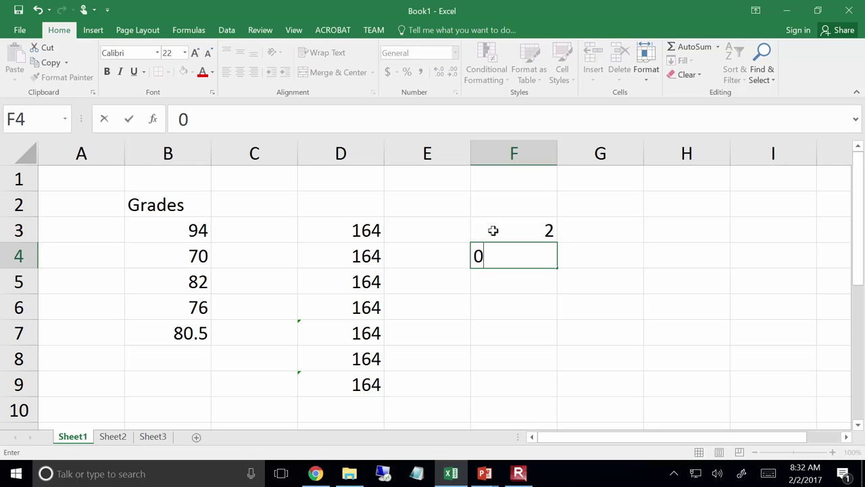
pyautogui.press('Return')
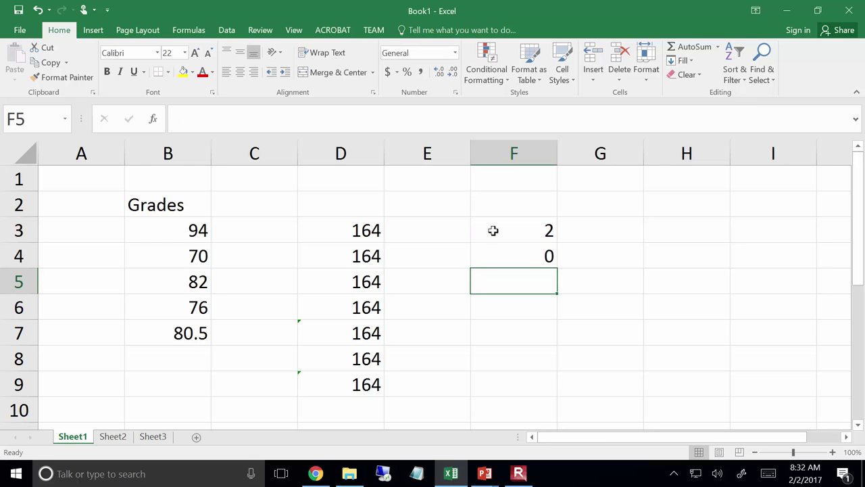
# Enter =F3/F4 in F5, producing a #DIV/0! error.
pyautogui.write('=')
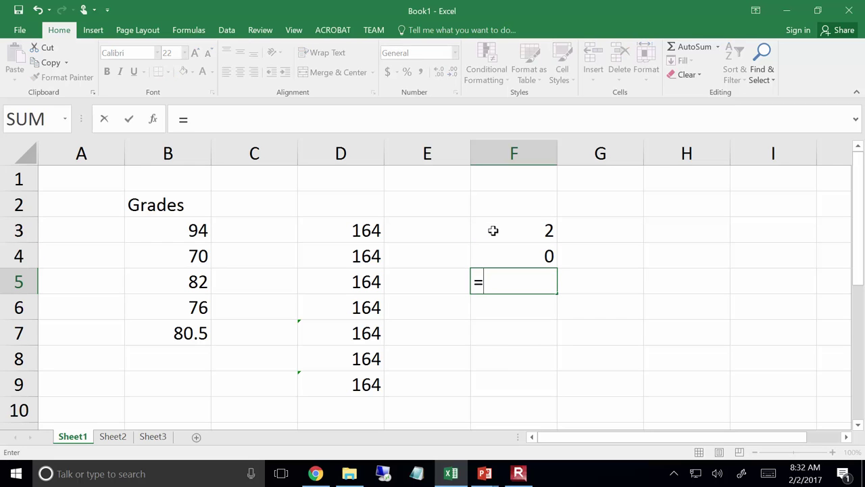
pyautogui.press('Up')
pyautogui.press('Up')
pyautogui.write('/')
pyautogui.press('Up')
pyautogui.press('Return')
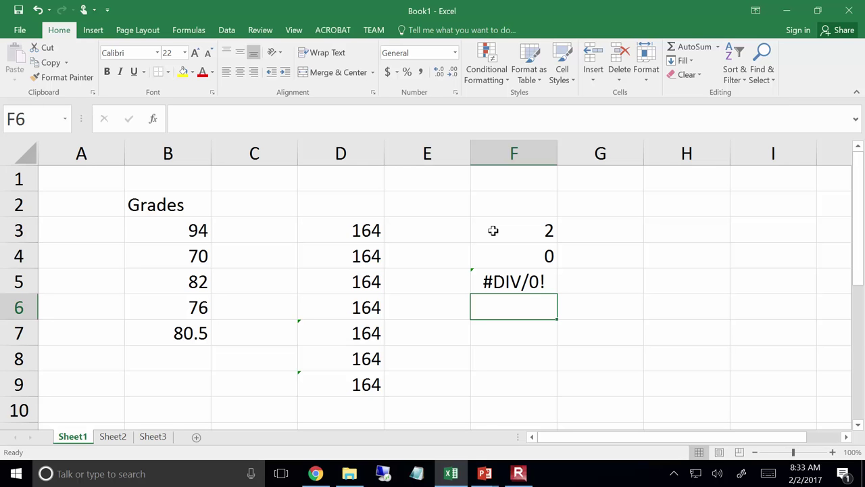
# Delete the old examples in D1:F9 and select the Grades list in B2:B7.
pyautogui.moveTo(311, 179); pyautogui.dragTo(543, 378)
pyautogui.scroll(1, 531, 366)
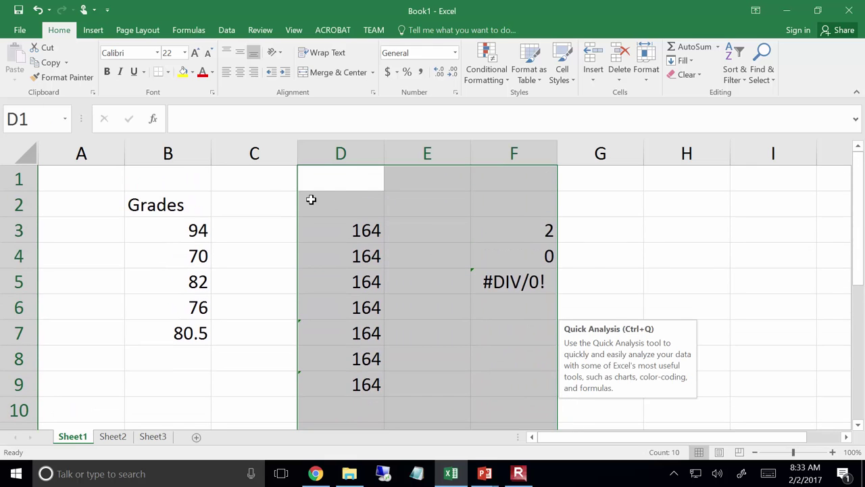
pyautogui.moveTo(324, 178); pyautogui.dragTo(551, 385)
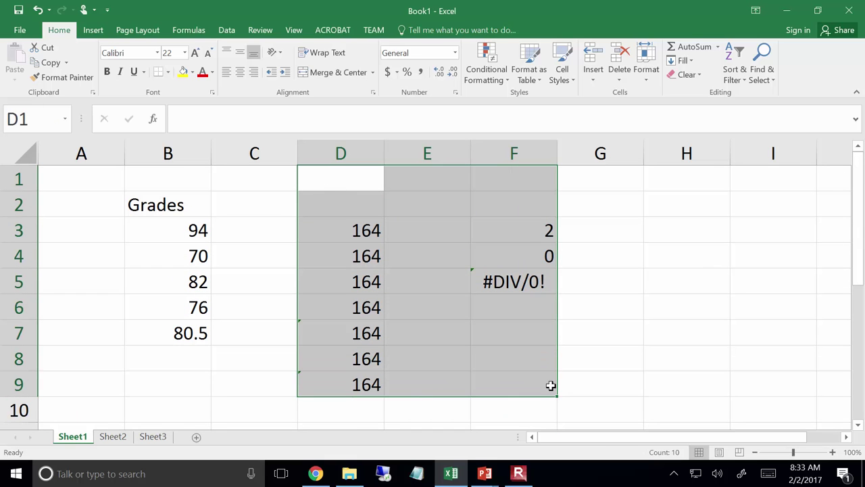
pyautogui.press('Delete')
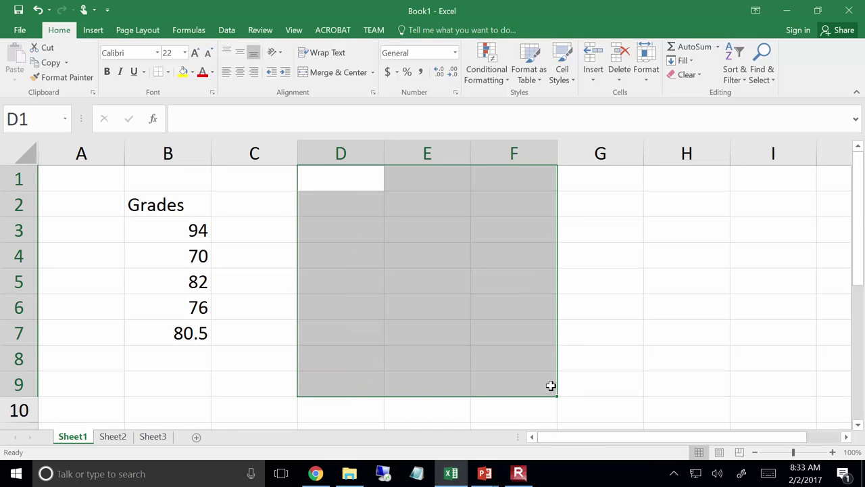
pyautogui.click(305, 204)
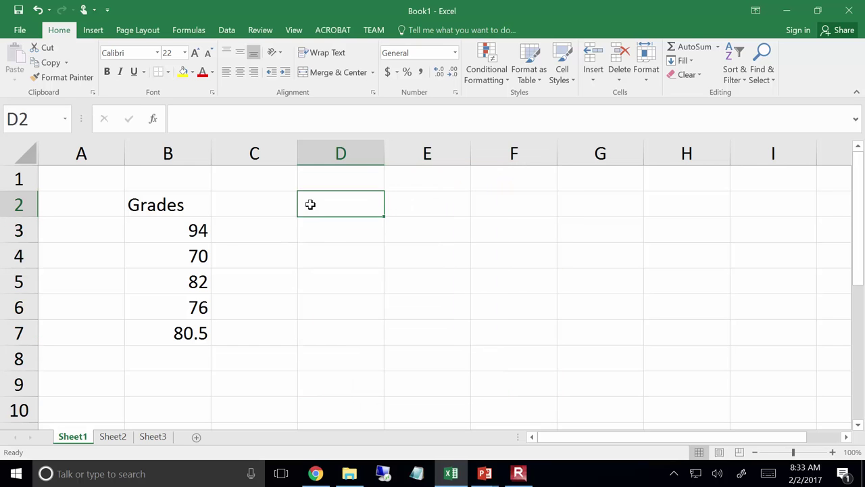
pyautogui.moveTo(191, 200); pyautogui.dragTo(173, 332)
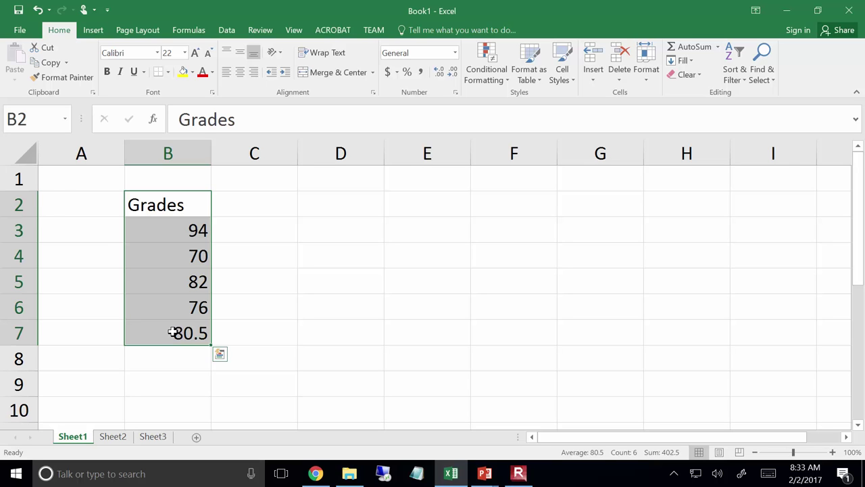
pyautogui.moveTo(160, 207); pyautogui.dragTo(156, 327)
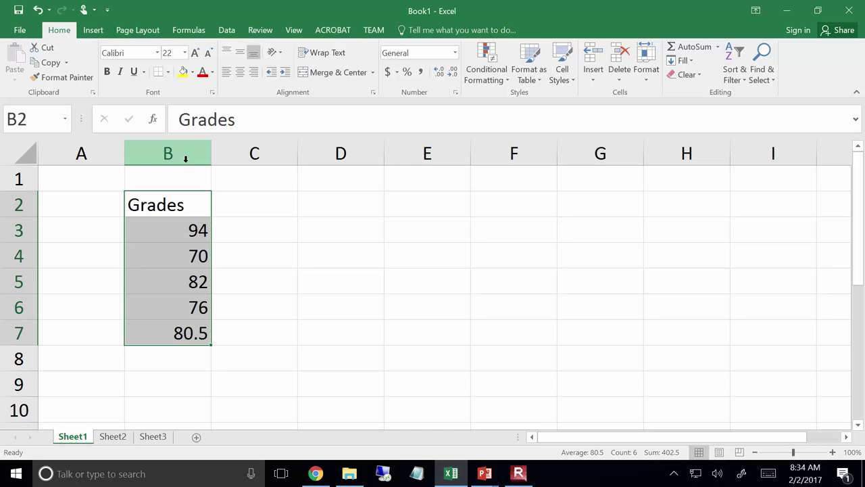
pyautogui.moveTo(478, 484)
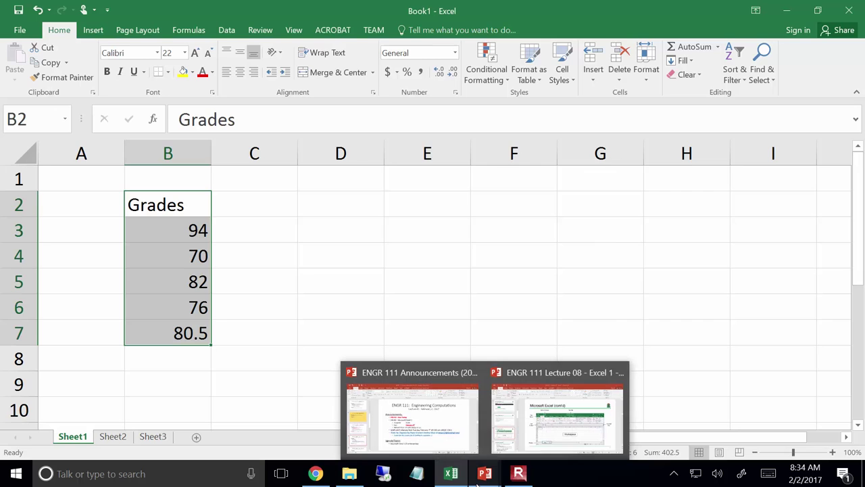
pyautogui.click(506, 443)
pyautogui.scroll(-3, 488, 422)
pyautogui.scroll(-2, 488, 422)
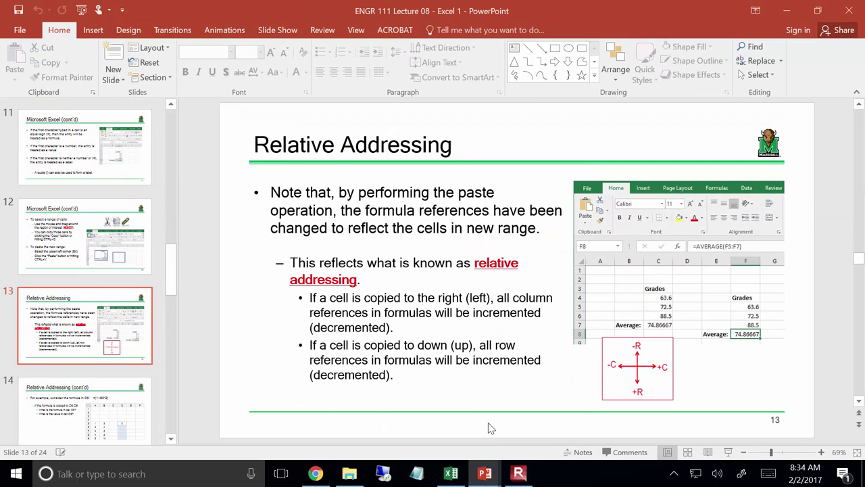
pyautogui.scroll(1, 488, 422)
pyautogui.click(680, 196)
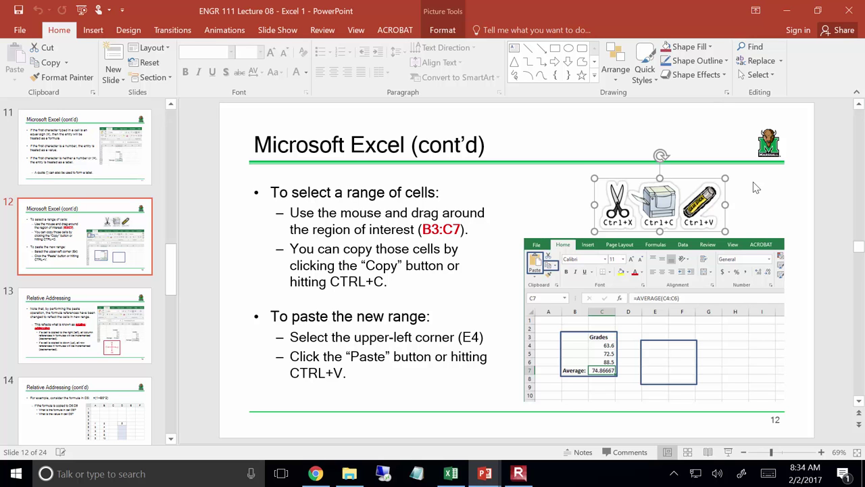
pyautogui.click(787, 10)
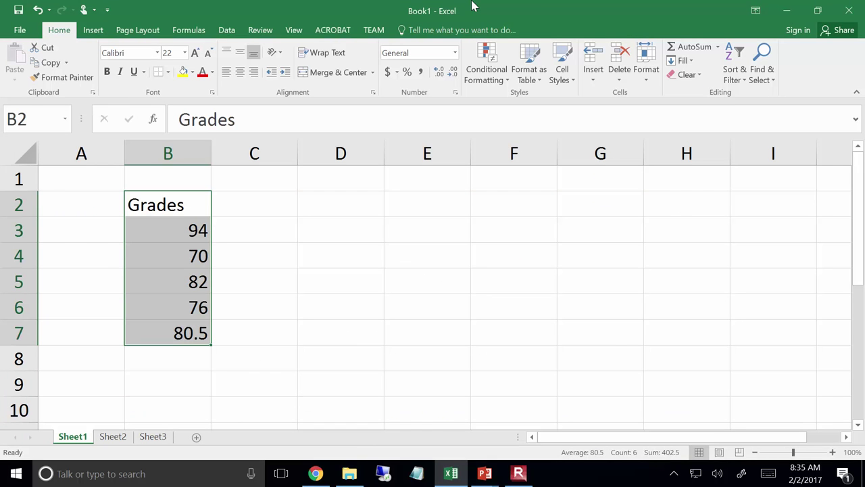
# Copy the Grades values from B2:B7 and paste them starting at E3.
pyautogui.hotkey('ctrl', 'c')
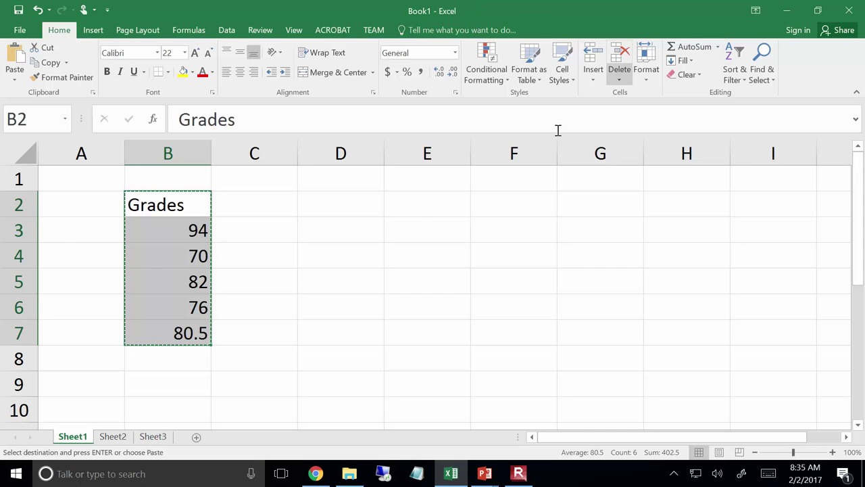
pyautogui.click(423, 228)
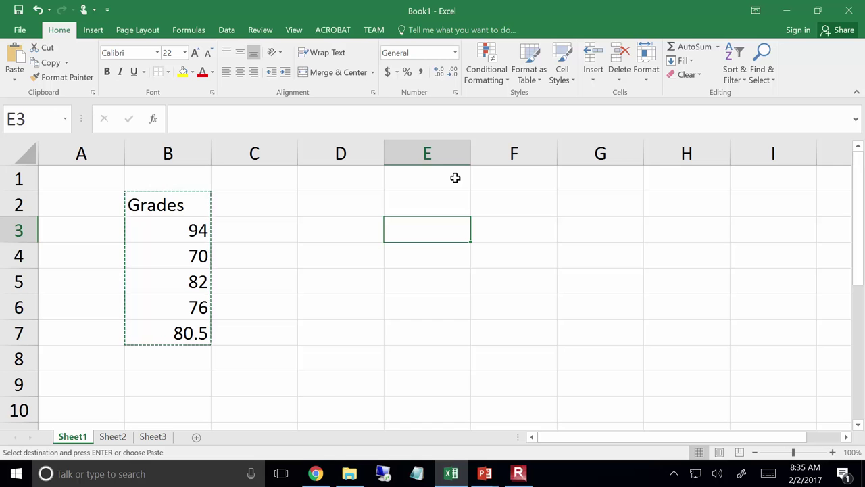
pyautogui.hotkey('ctrl', 'v')
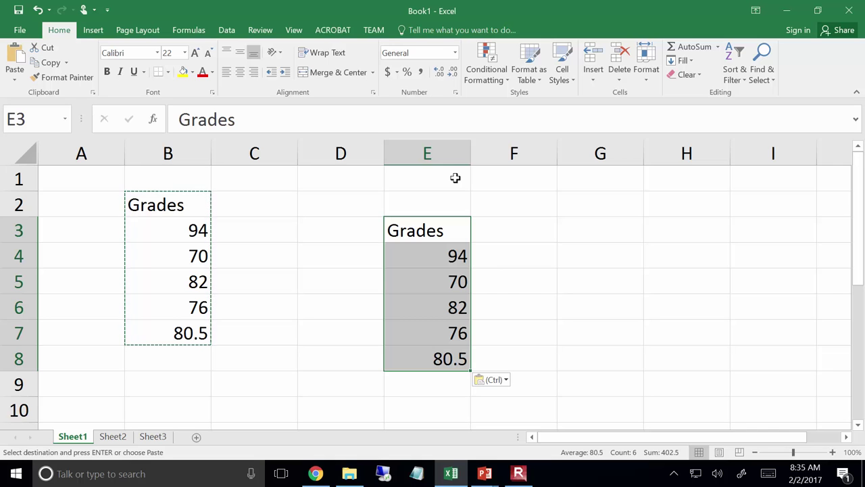
pyautogui.press('Escape')
pyautogui.click(374, 215)
pyautogui.click(344, 271)
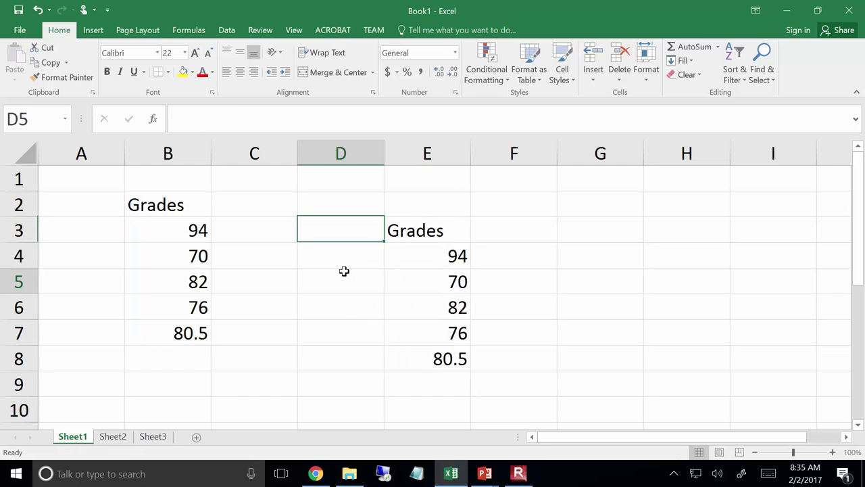
pyautogui.press('Left')
pyautogui.press('Left')
pyautogui.press('Down')
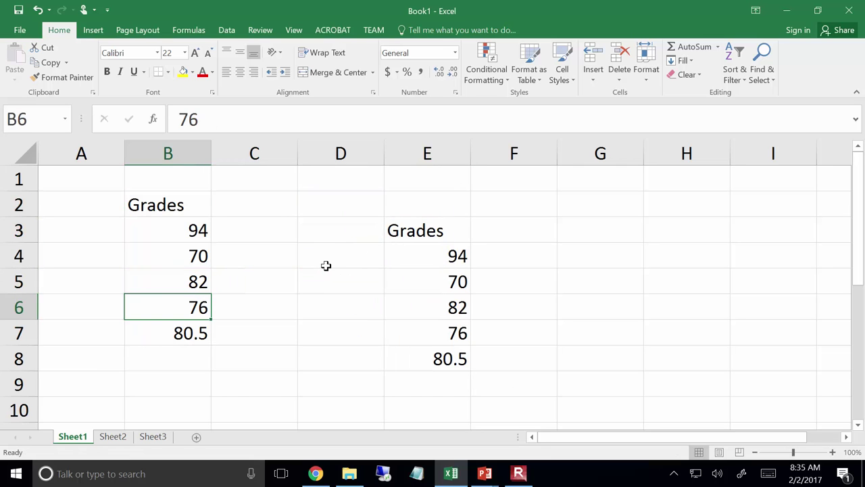
pyautogui.press('Down')
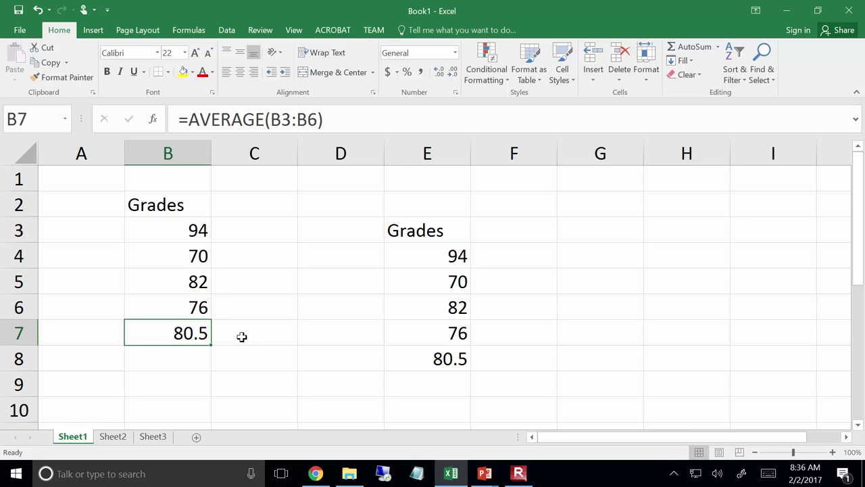
pyautogui.press('Right')
pyautogui.press('Right')
pyautogui.press('Right')
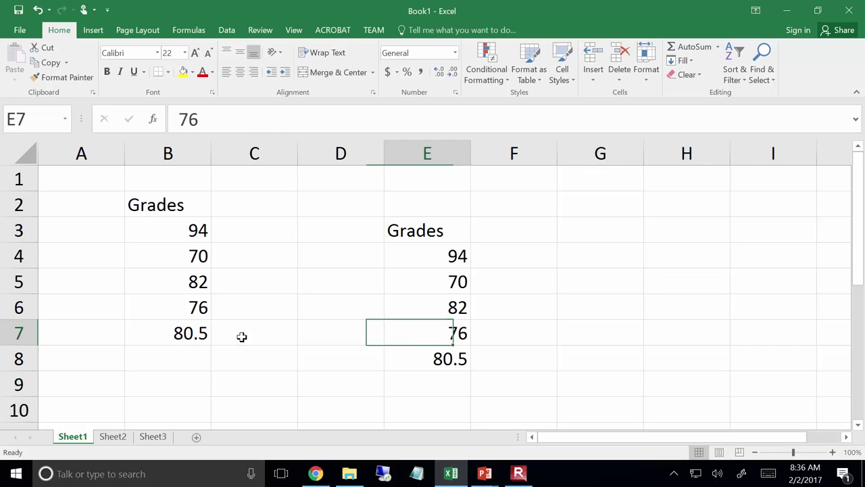
pyautogui.press('Down')
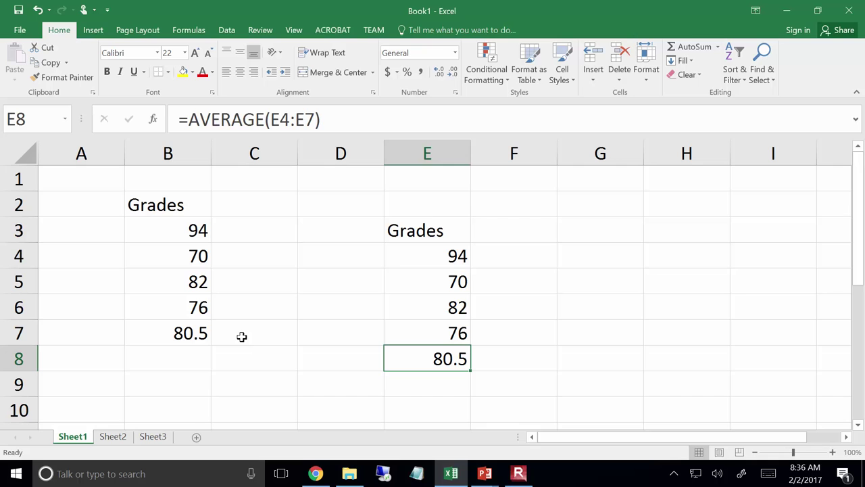
pyautogui.click(200, 335)
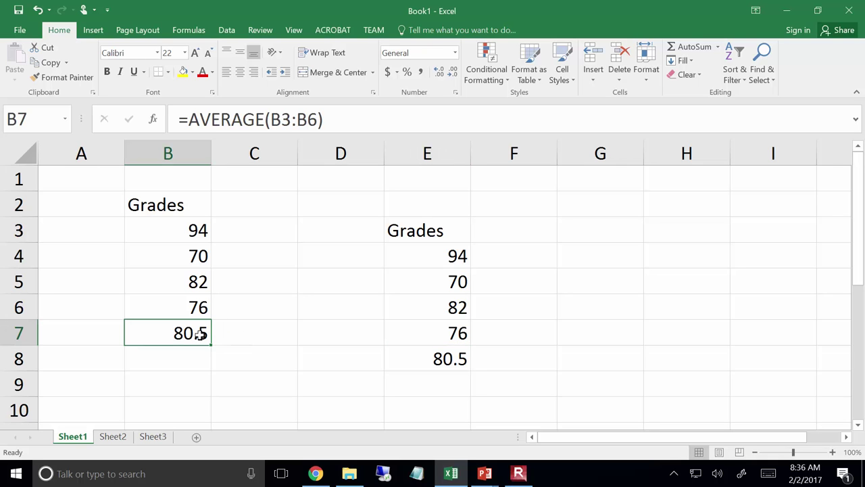
pyautogui.press('Right')
pyautogui.press('Right')
pyautogui.press('Right')
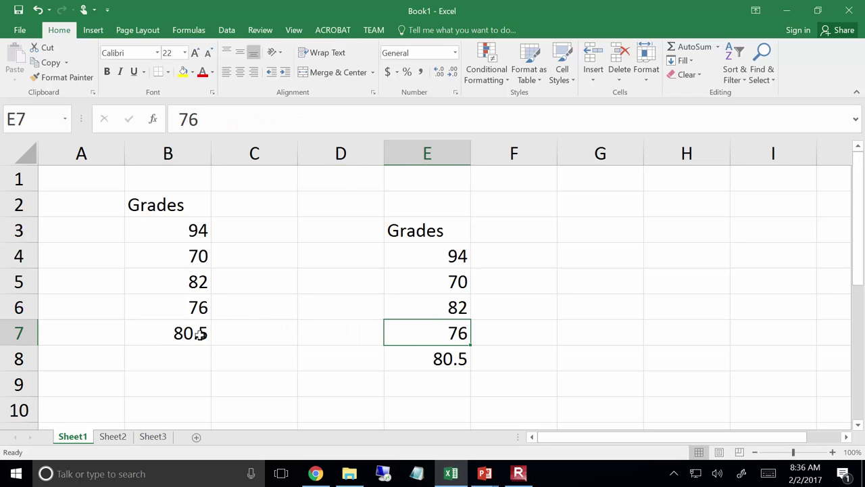
pyautogui.press('Down')
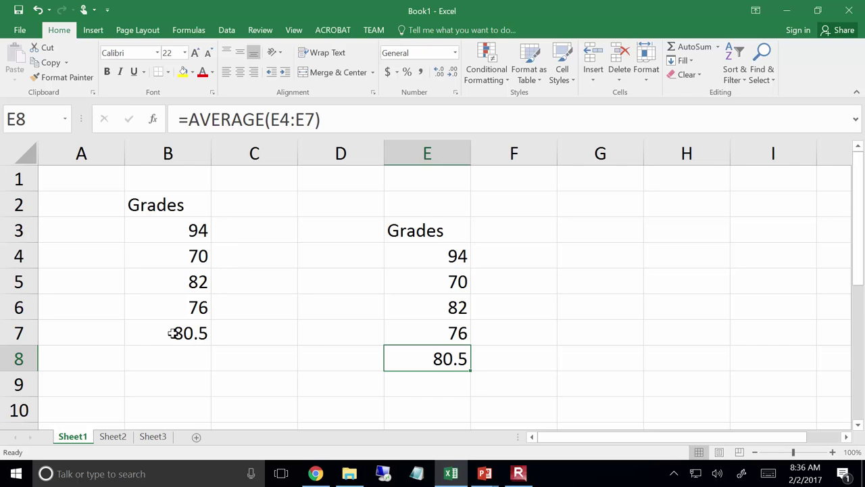
pyautogui.click(170, 337)
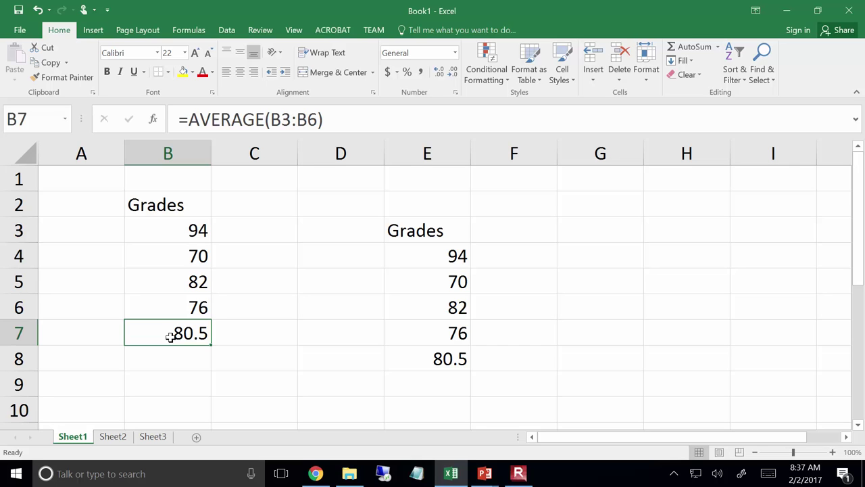
pyautogui.press('Right')
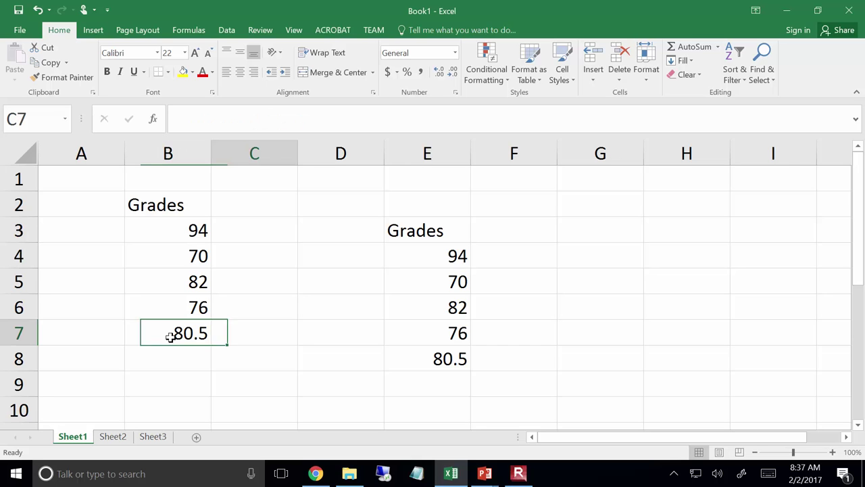
pyautogui.press('Right')
pyautogui.press('Right')
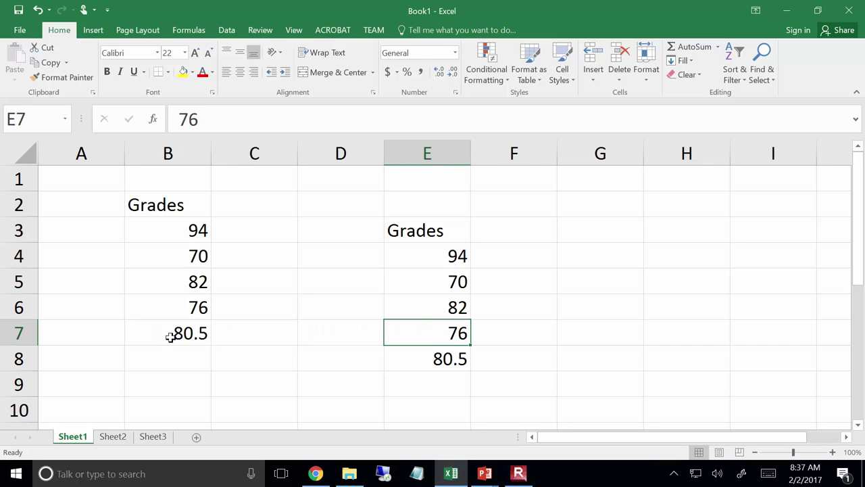
pyautogui.press('Down')
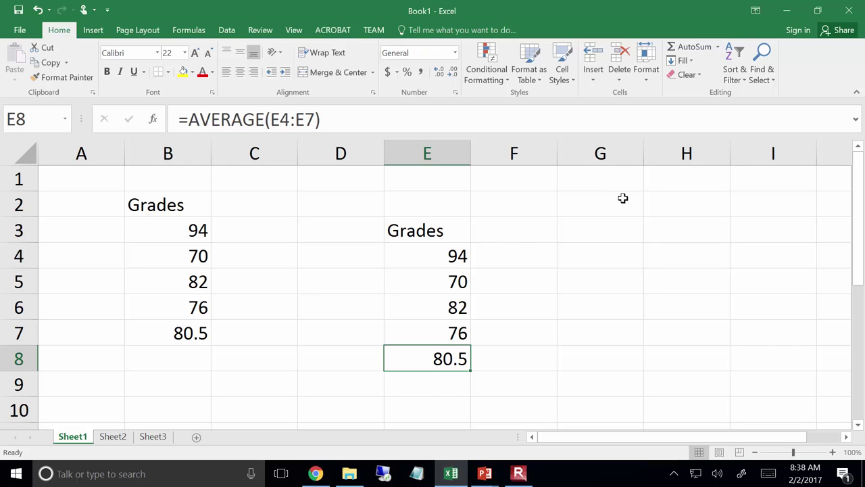
# Enter the constant 9.81 in cell H3.
pyautogui.click(680, 220)
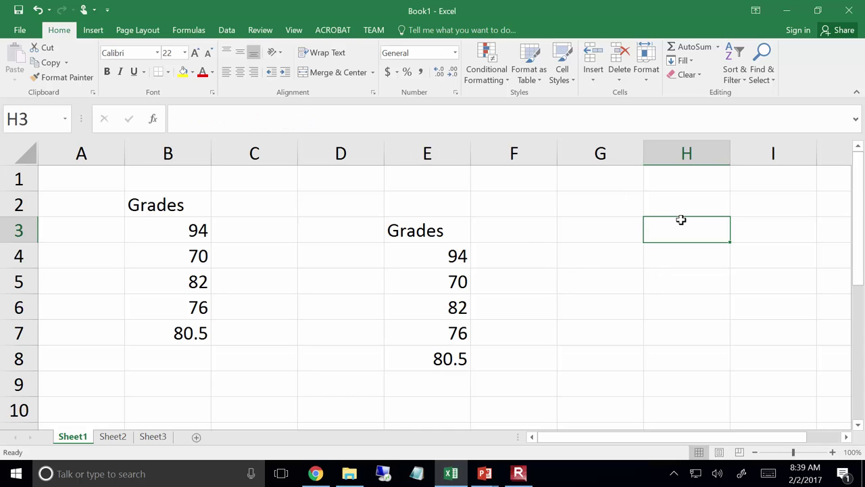
pyautogui.write('9.81')
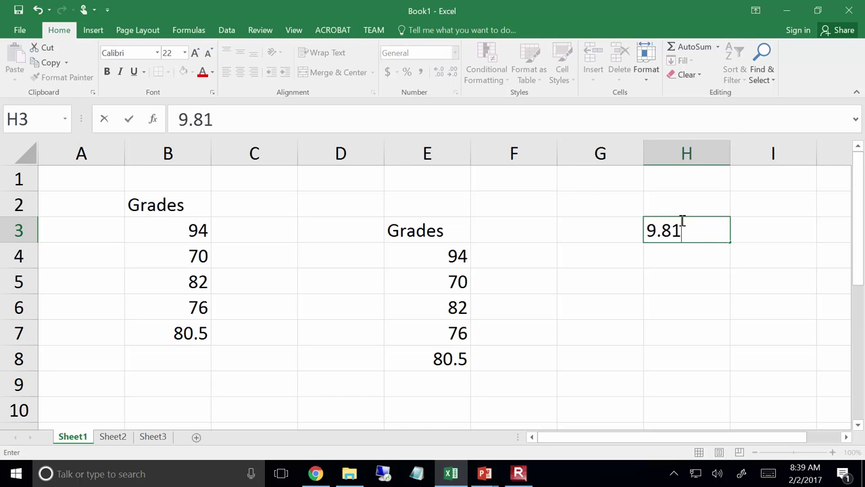
pyautogui.press('Return')
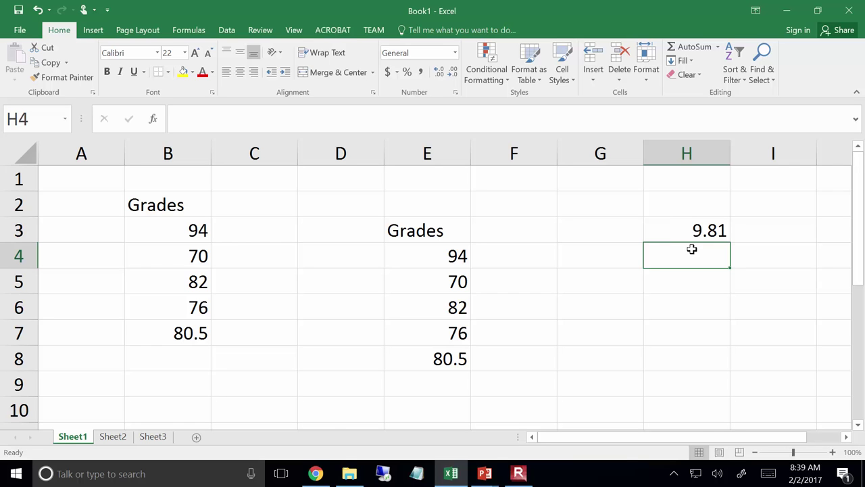
pyautogui.click(485, 473)
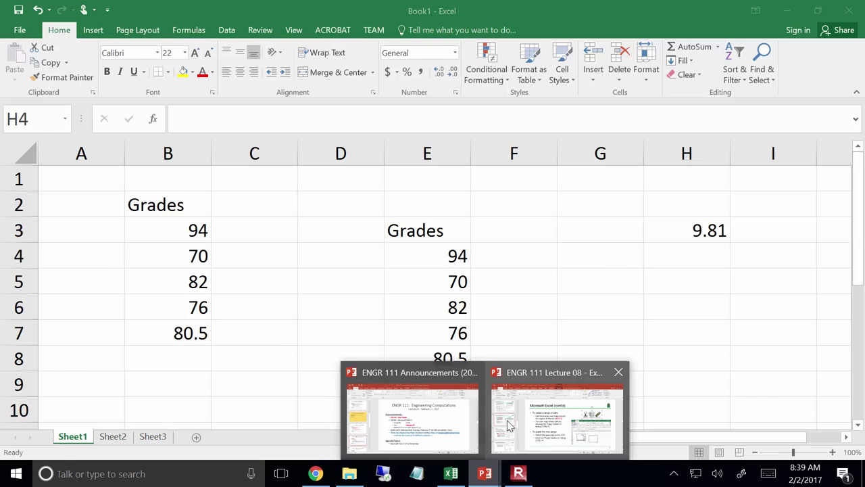
# Present the Lecture 08 deck from slide 13 to slide 18, Absolute Addressing, then exit the show.
pyautogui.click(506, 419)
pyautogui.scroll(-1, 507, 415)
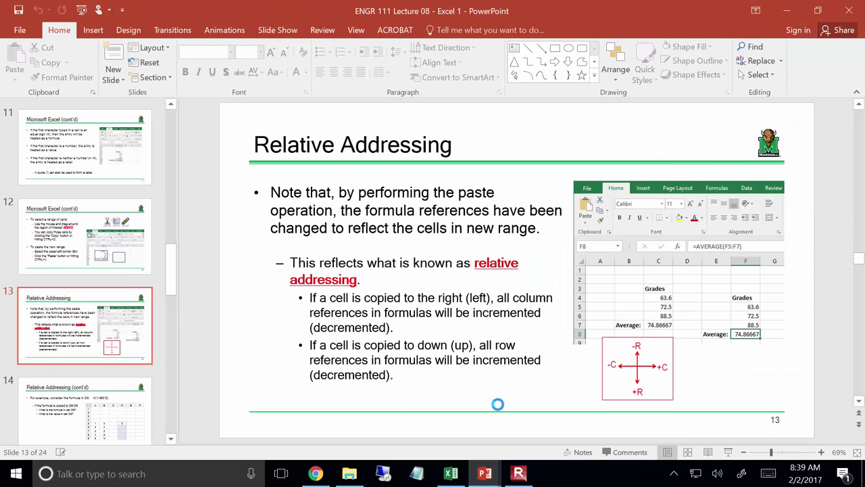
pyautogui.hotkey('shift', 'F5')
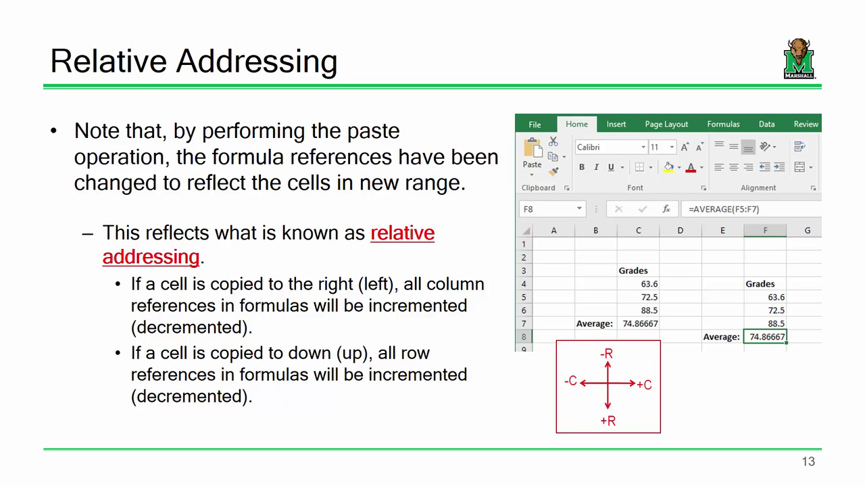
pyautogui.press('Right')
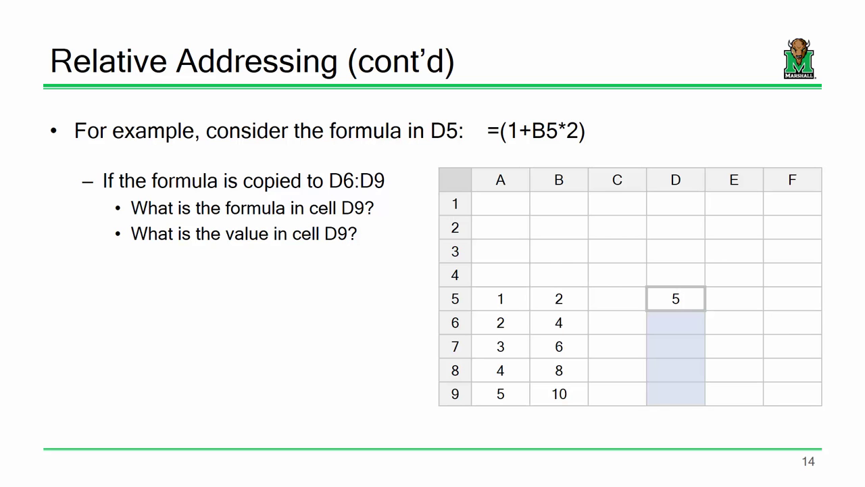
pyautogui.press('Right')
pyautogui.press('Right')
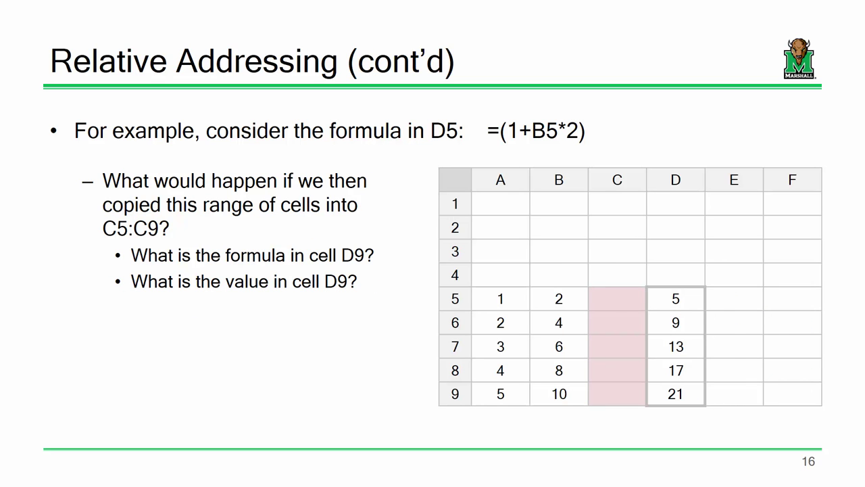
pyautogui.press('Right')
pyautogui.press('Right')
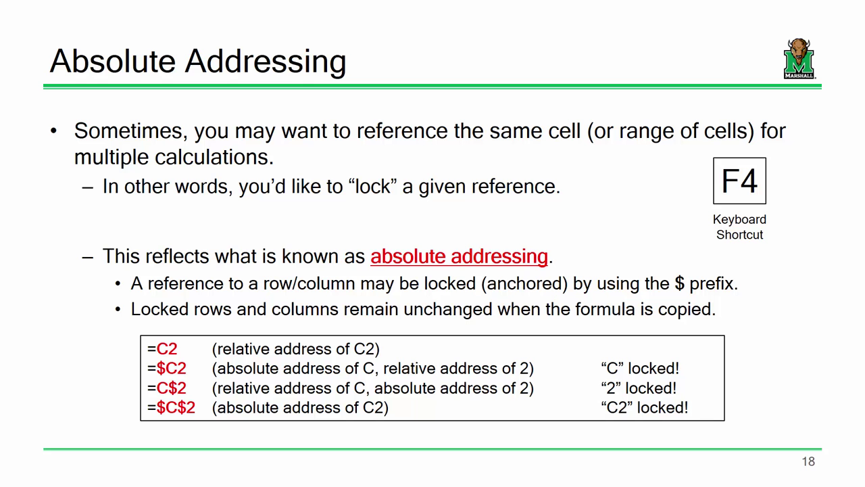
pyautogui.press('Escape')
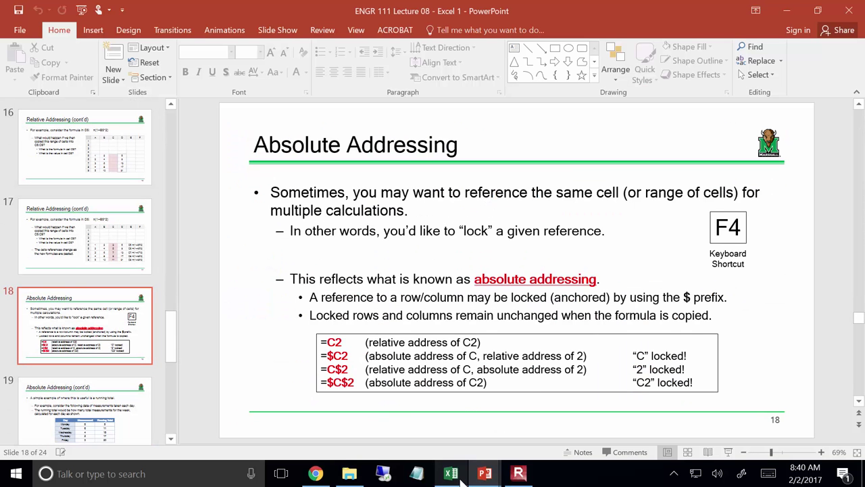
# Back in Book1, give the 9.81 cell H3 a yellow fill.
pyautogui.click(461, 478)
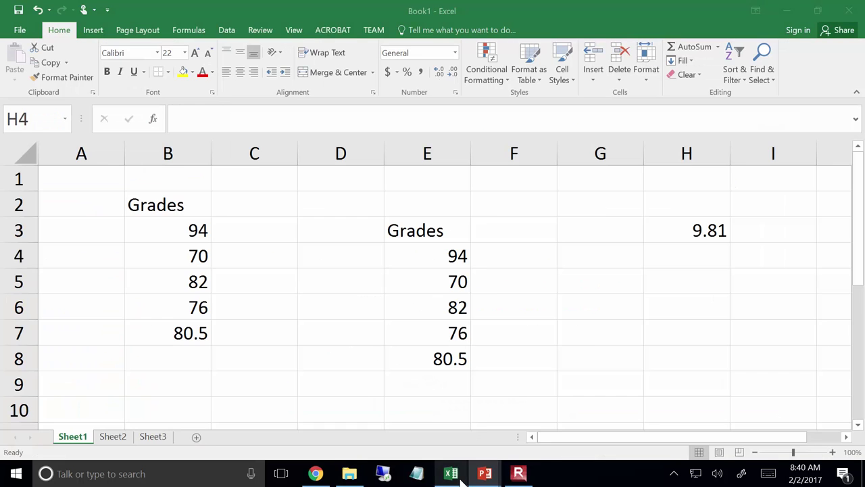
pyautogui.click(687, 220)
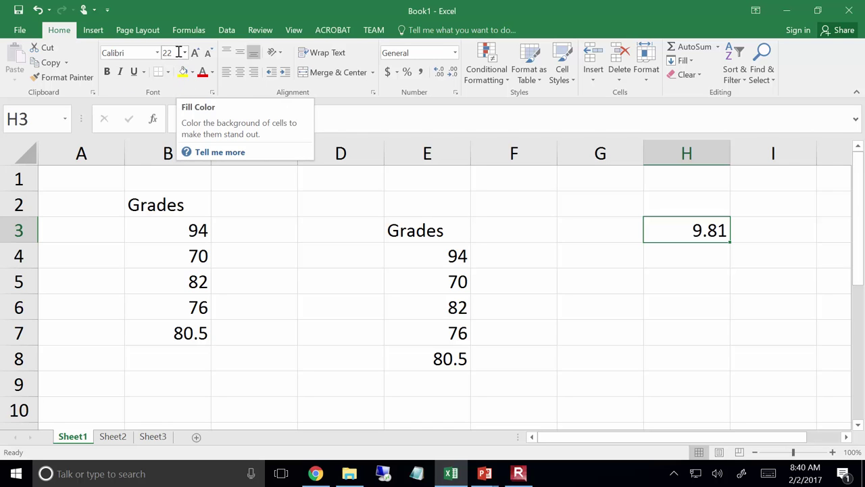
pyautogui.click(183, 72)
pyautogui.click(753, 322)
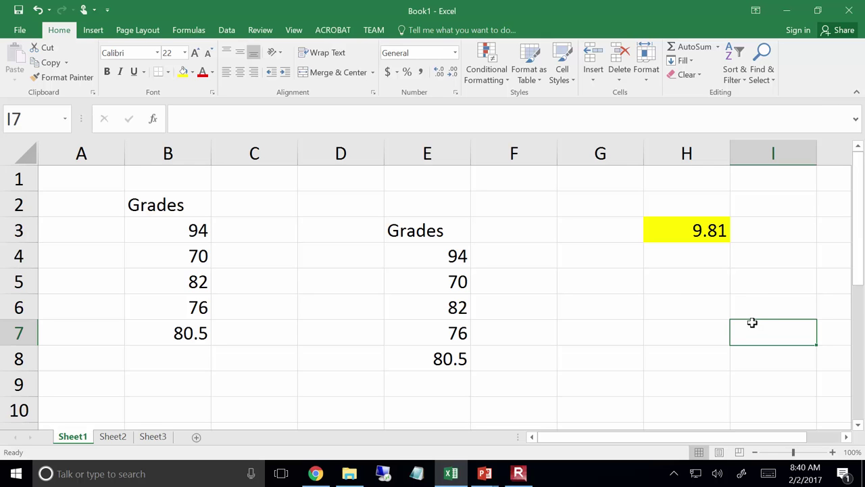
pyautogui.moveTo(532, 409); pyautogui.dragTo(408, 232)
# Clear the copied grades and put the heading t in E4.
pyautogui.press('Delete')
pyautogui.click(442, 246)
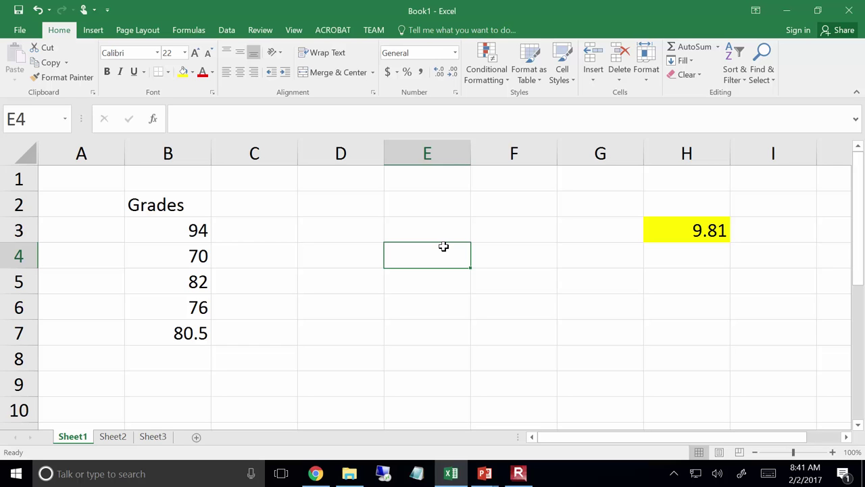
pyautogui.write('t')
pyautogui.press('Return')
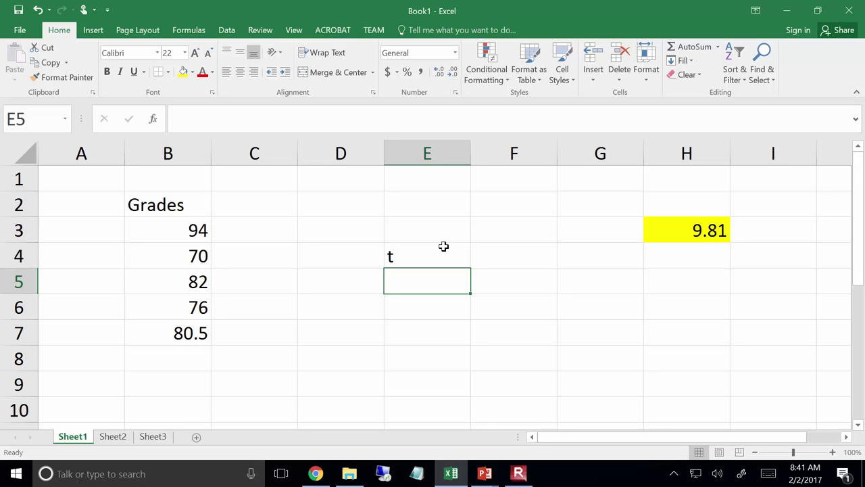
# Enter the values 0, 1, 2, 3 and 4 down E5:E9.
pyautogui.write('0')
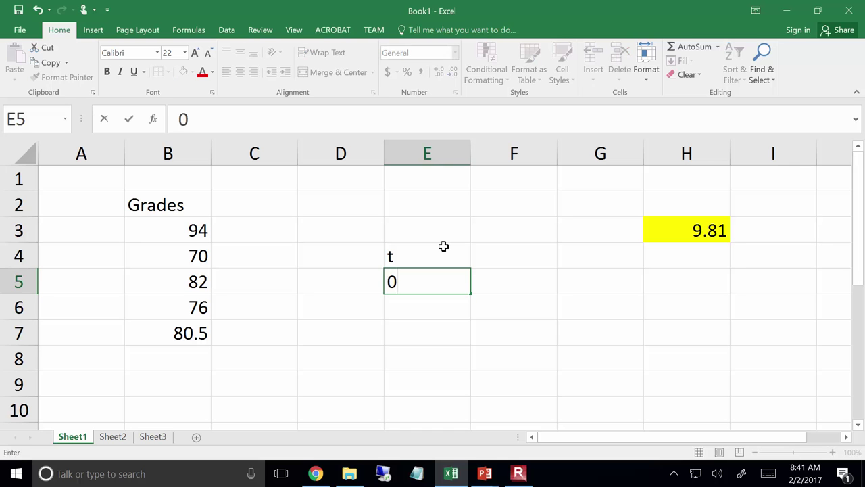
pyautogui.press('Return')
pyautogui.write('1')
pyautogui.press('Return')
pyautogui.write('2')
pyautogui.hotkey('ctrl', 'Return')
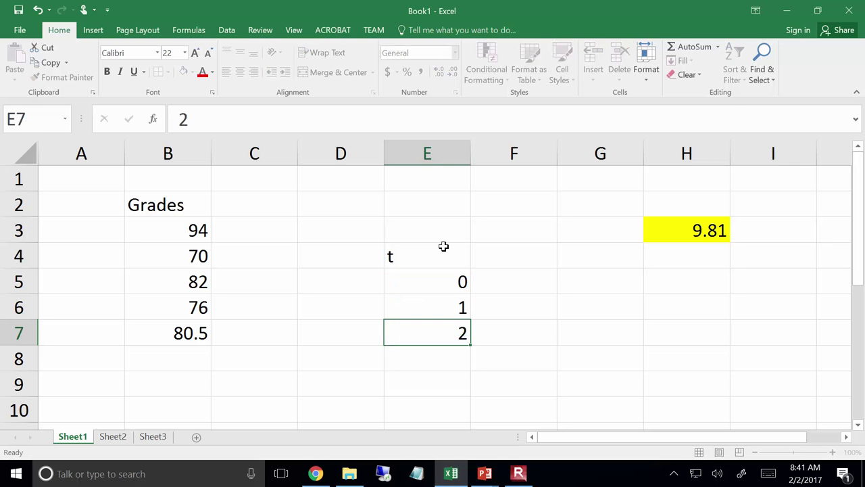
pyautogui.press('Return')
pyautogui.write('3')
pyautogui.hotkey('ctrl', 'Return')
pyautogui.press('Return')
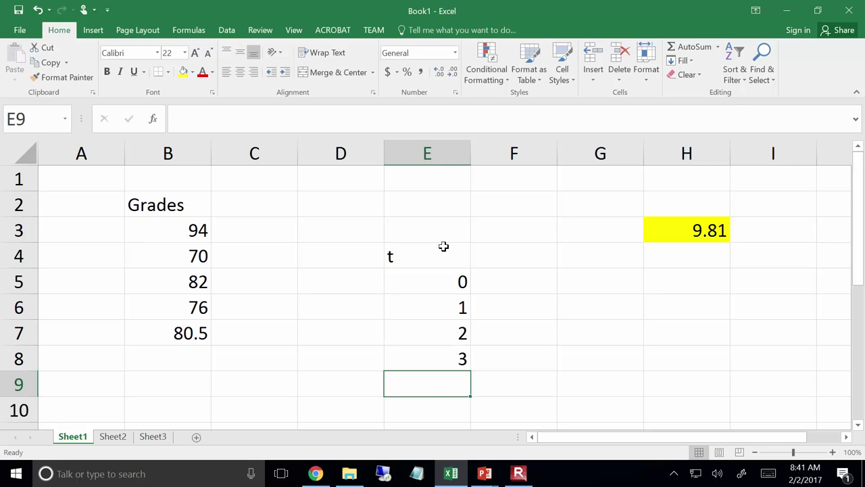
pyautogui.write('4')
pyautogui.press('Return')
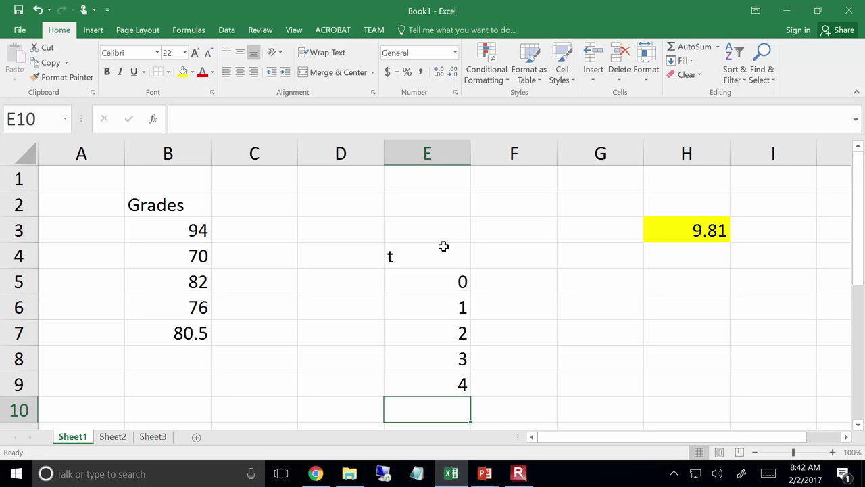
# Delete the 2, 3 and 4 from E7:E9, keeping only 0 and 1.
pyautogui.press('Up')
pyautogui.press('Up')
pyautogui.press('Delete')
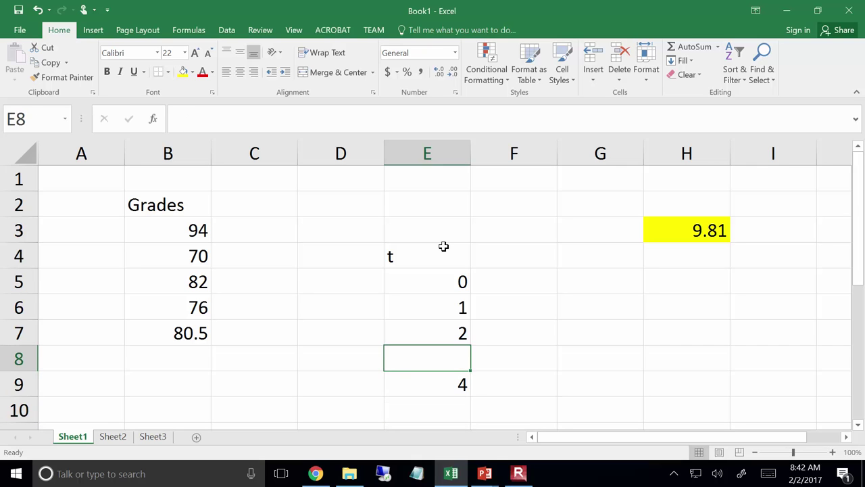
pyautogui.press('Down')
pyautogui.press('Delete')
pyautogui.press('Up')
pyautogui.press('Up')
pyautogui.press('Delete')
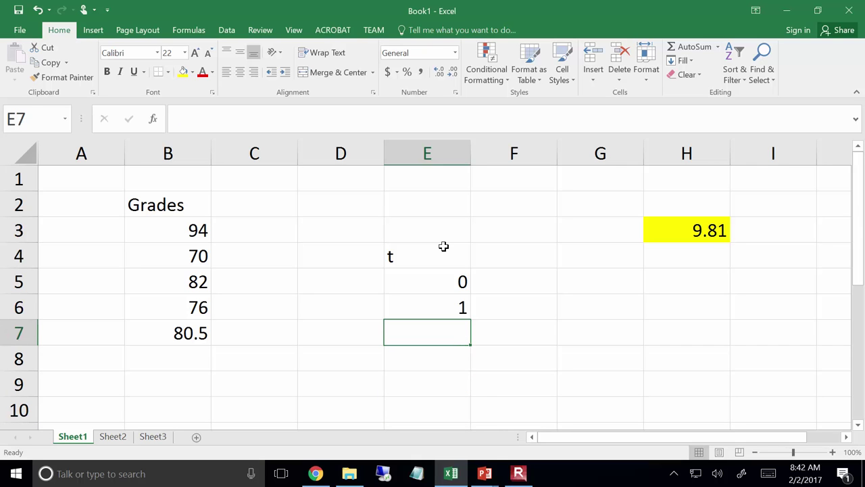
pyautogui.press('Up')
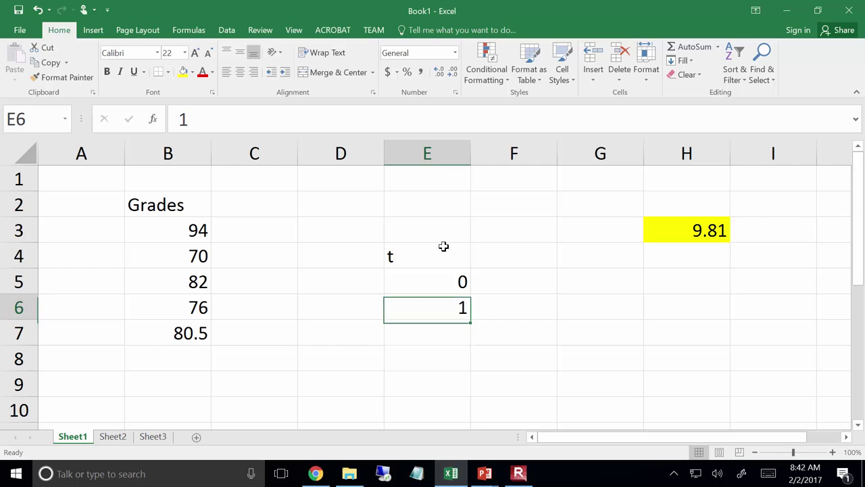
pyautogui.press('Up')
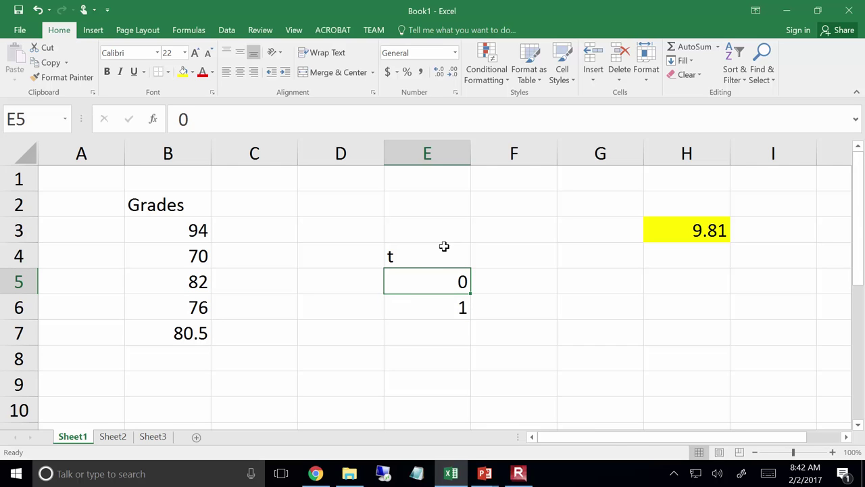
# Extend the 0, 1 series in E5:E6 down to 4 in E9 with the fill handle.
pyautogui.moveTo(443, 276); pyautogui.dragTo(447, 301)
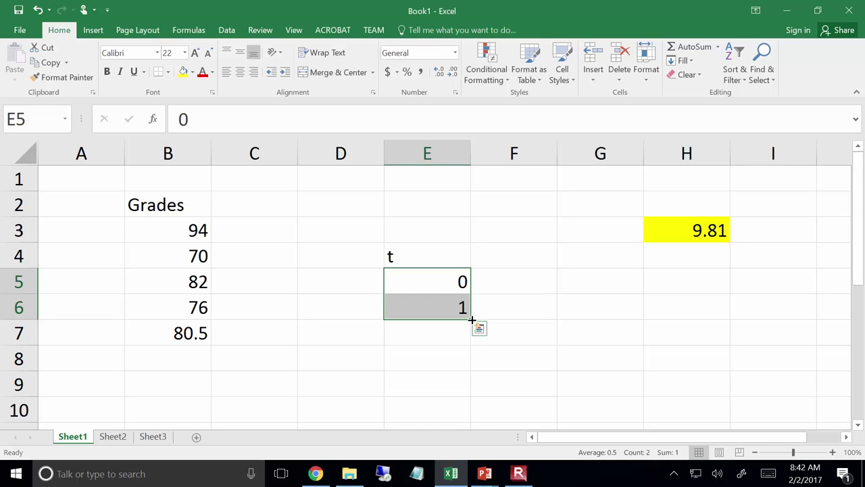
pyautogui.moveTo(472, 319); pyautogui.dragTo(467, 401)
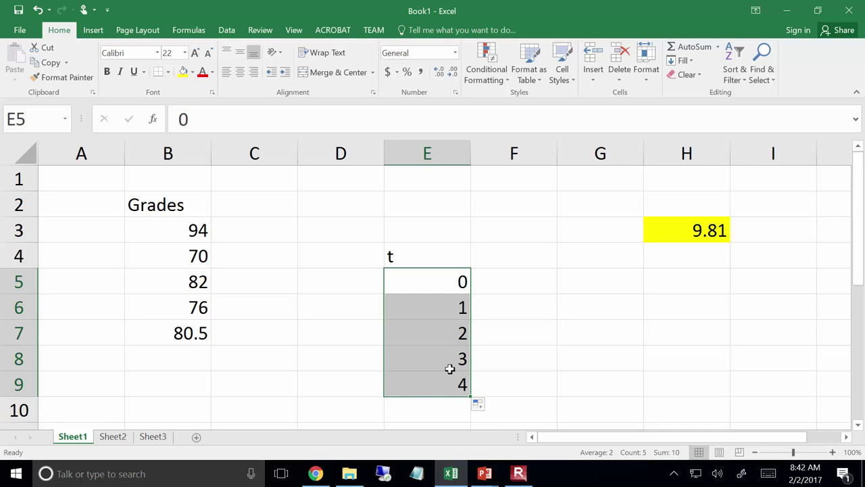
pyautogui.moveTo(465, 280); pyautogui.dragTo(465, 305)
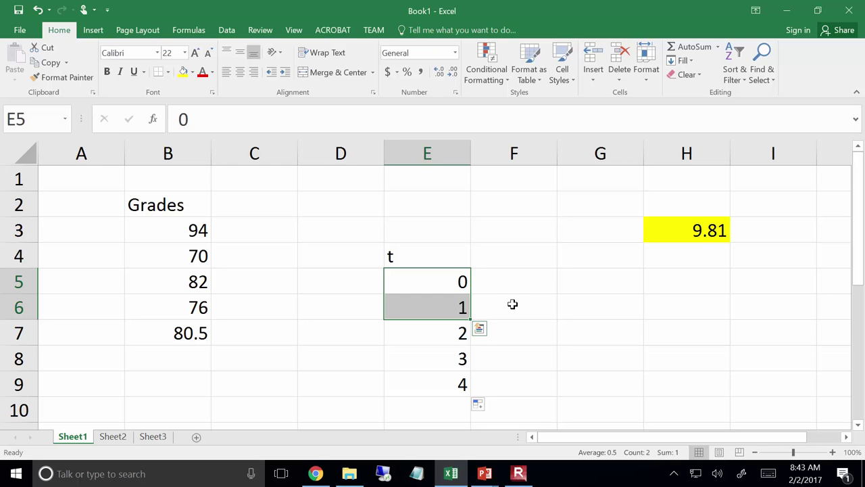
pyautogui.click(458, 280)
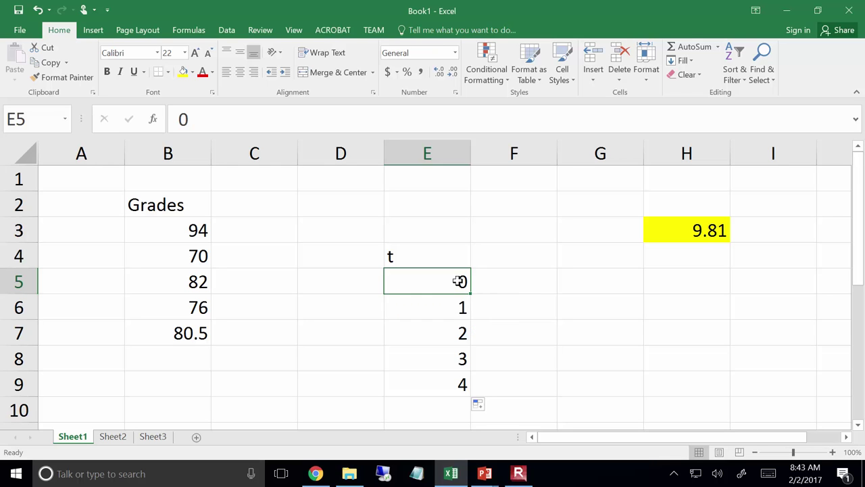
pyautogui.write('-5')
pyautogui.press('BackSpace')
pyautogui.write('2')
pyautogui.press('Return')
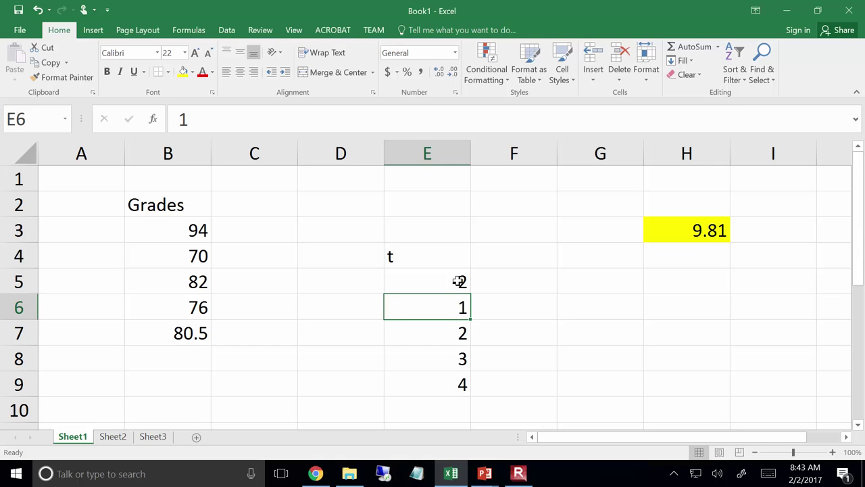
pyautogui.write('-1.5')
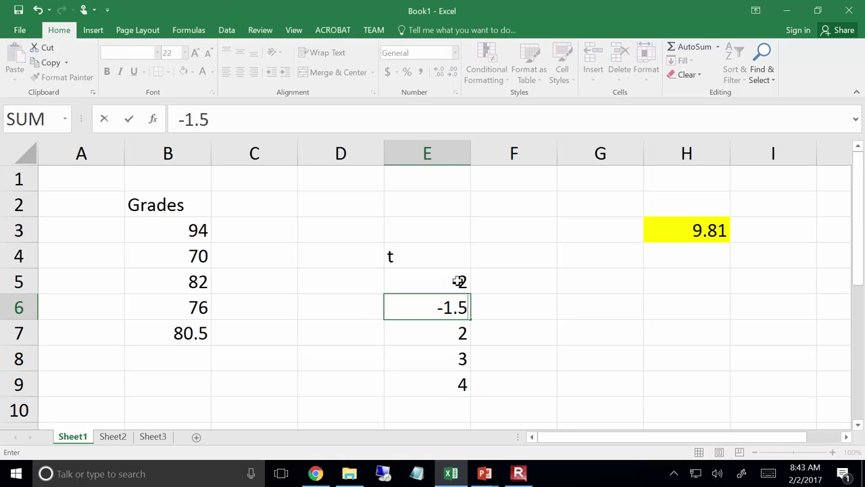
pyautogui.press('Return')
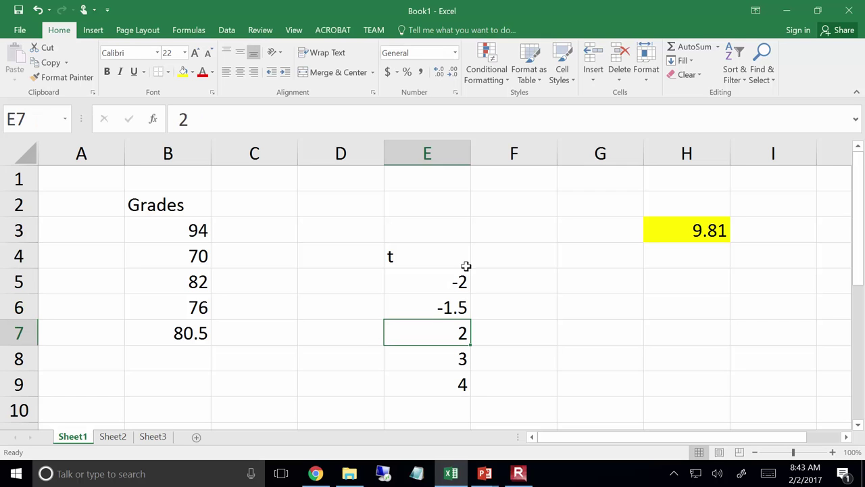
pyautogui.moveTo(443, 282); pyautogui.dragTo(467, 397)
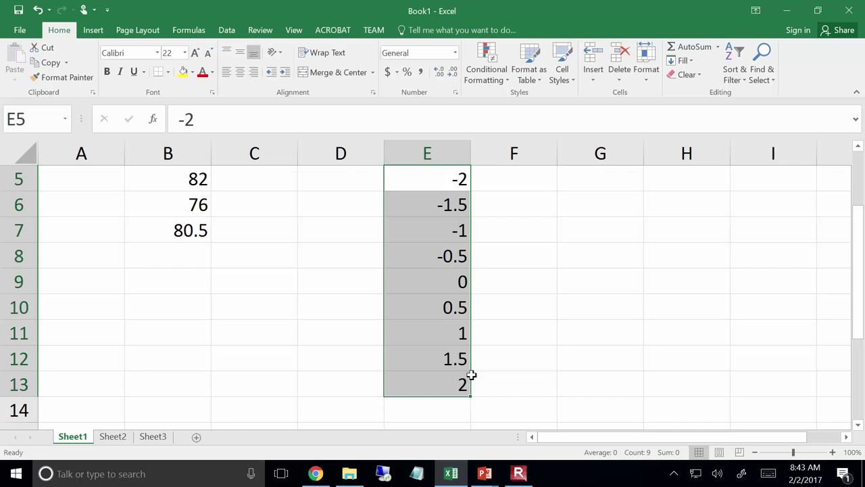
pyautogui.scroll(2, 471, 376)
pyautogui.scroll(-1, 436, 296)
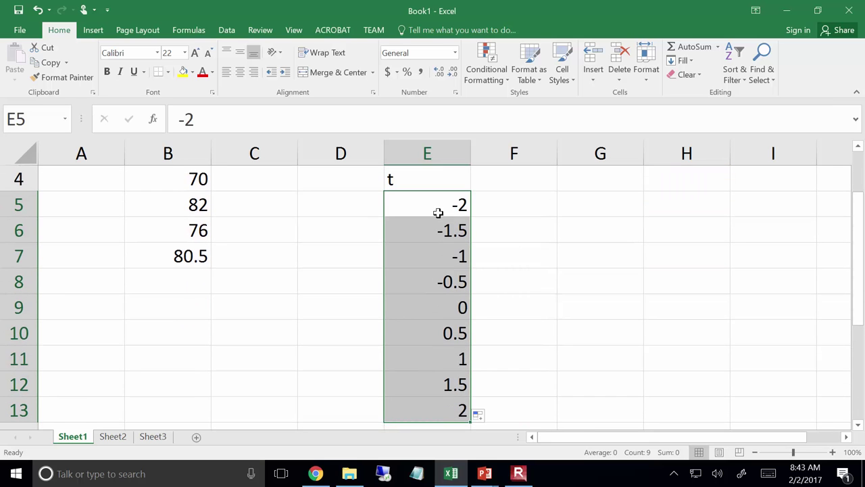
pyautogui.press('Delete')
pyautogui.hotkey('shift', 'Up')
pyautogui.hotkey('shift', 'Up')
pyautogui.click(435, 205)
pyautogui.write('0')
pyautogui.press('Return')
pyautogui.write('1')
pyautogui.press('Return')
pyautogui.moveTo(435, 205); pyautogui.dragTo(471, 321)
pyautogui.click(521, 276)
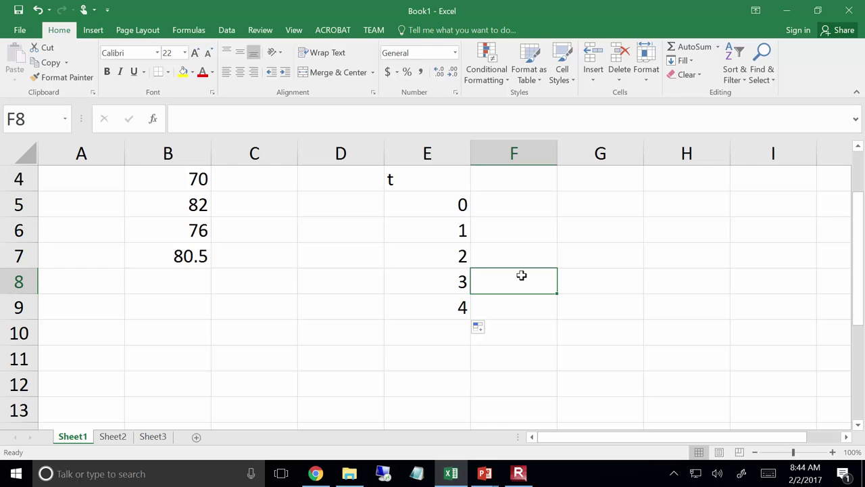
# Type the heading v in F4.
pyautogui.scroll(1, 521, 275)
pyautogui.click(519, 263)
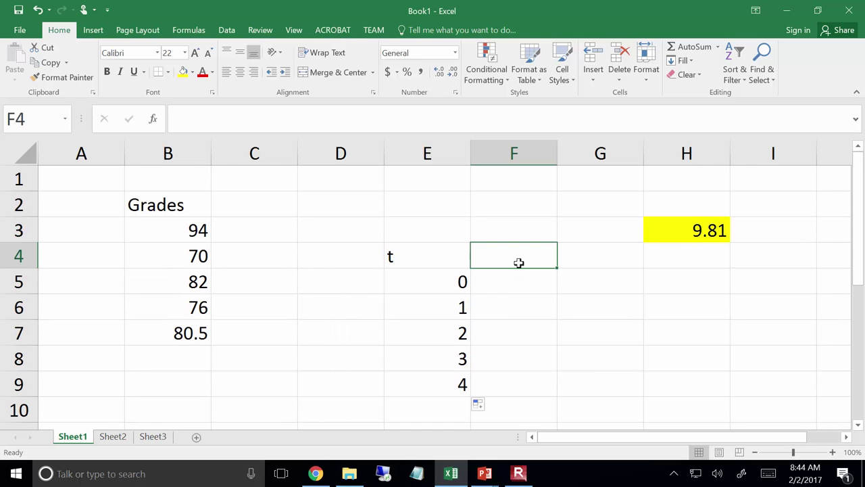
pyautogui.write('v')
pyautogui.press('Return')
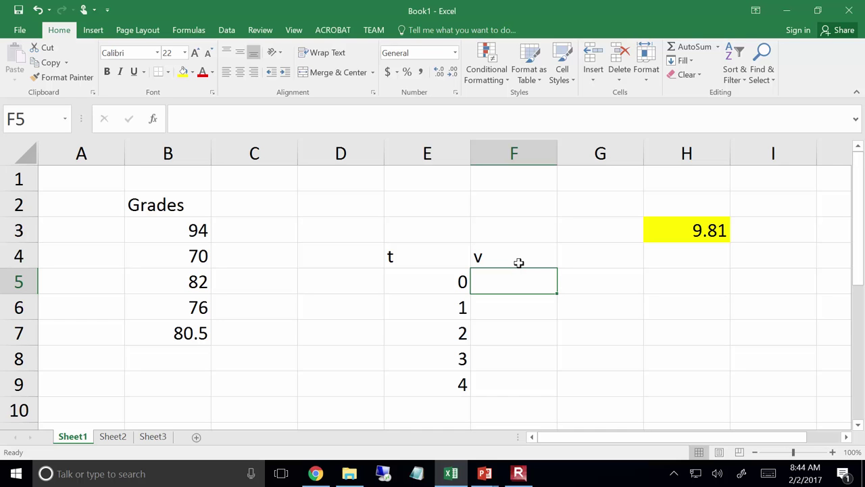
# Enter the formula =E5*H3 in F5.
pyautogui.write('=')
pyautogui.press('Left')
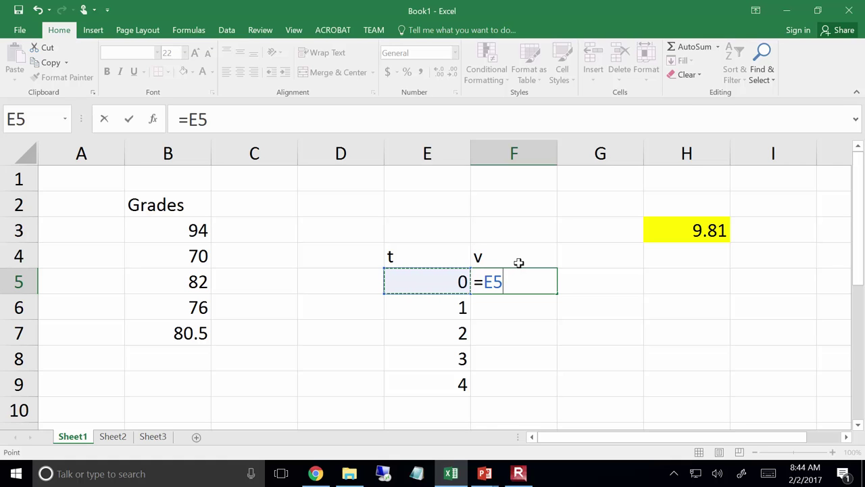
pyautogui.write('*')
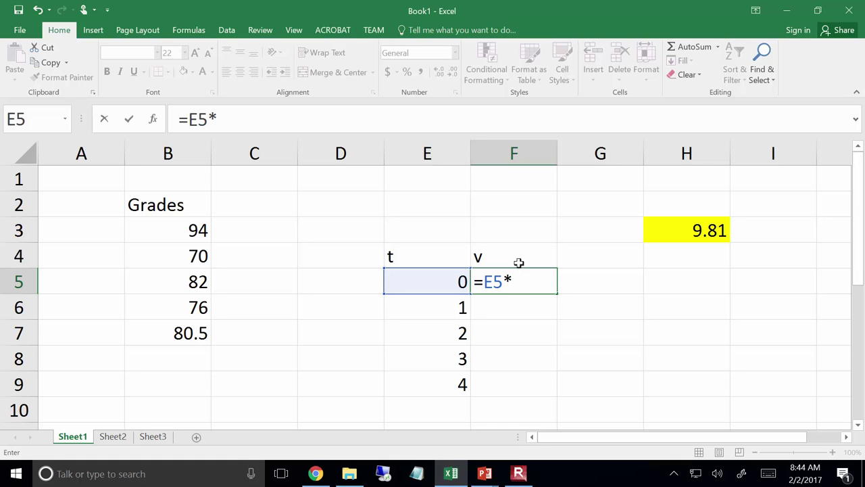
pyautogui.press('BackSpace')
pyautogui.write('*')
pyautogui.click(700, 229)
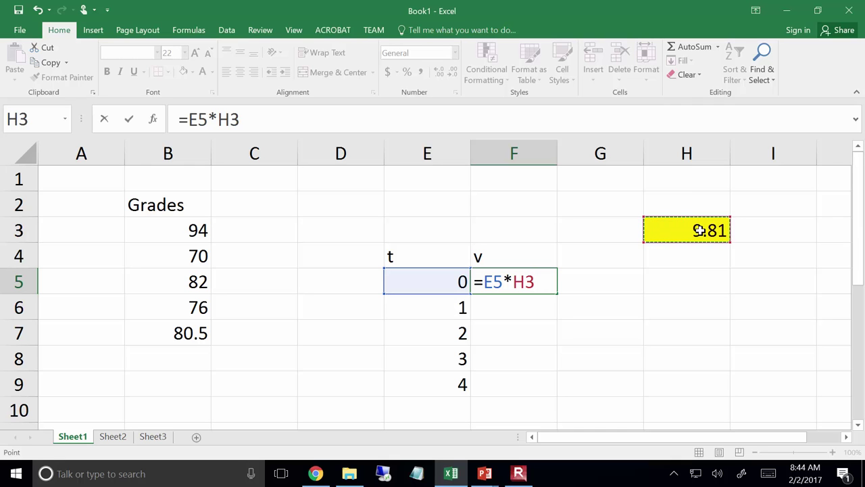
pyautogui.press('Return')
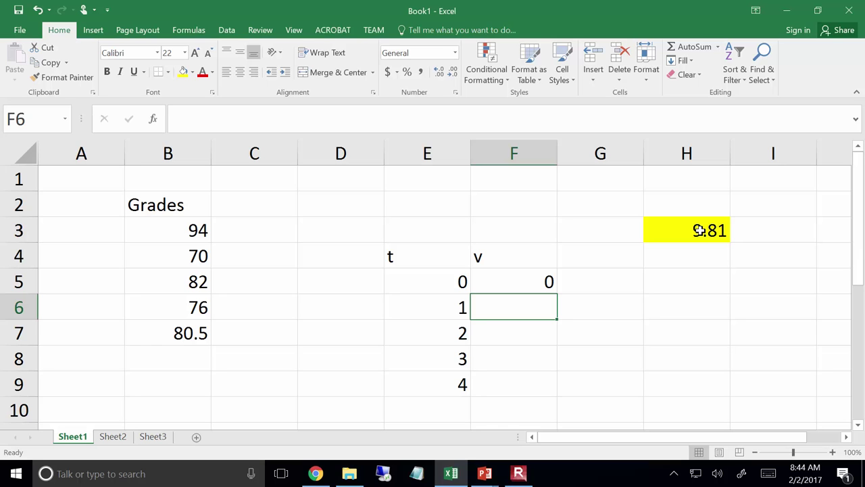
# Fill F5's formula down to F9 and inspect F8's shifted formula =E8*H6.
pyautogui.click(551, 281)
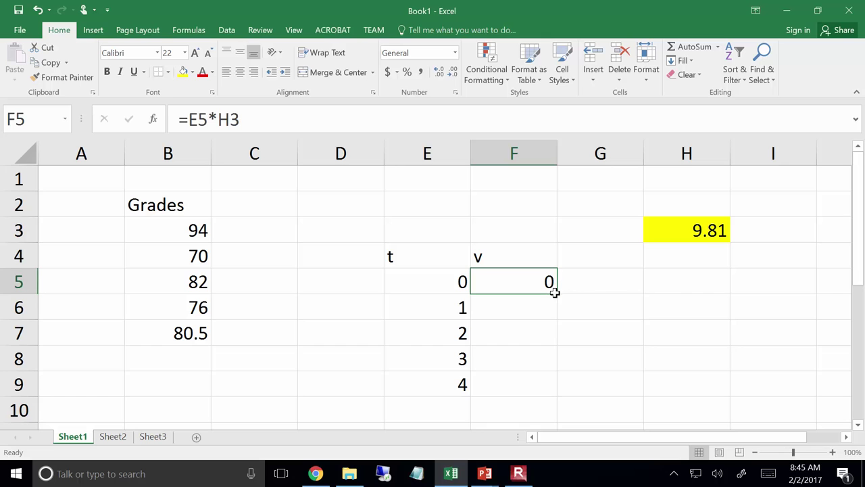
pyautogui.moveTo(556, 293); pyautogui.dragTo(561, 404)
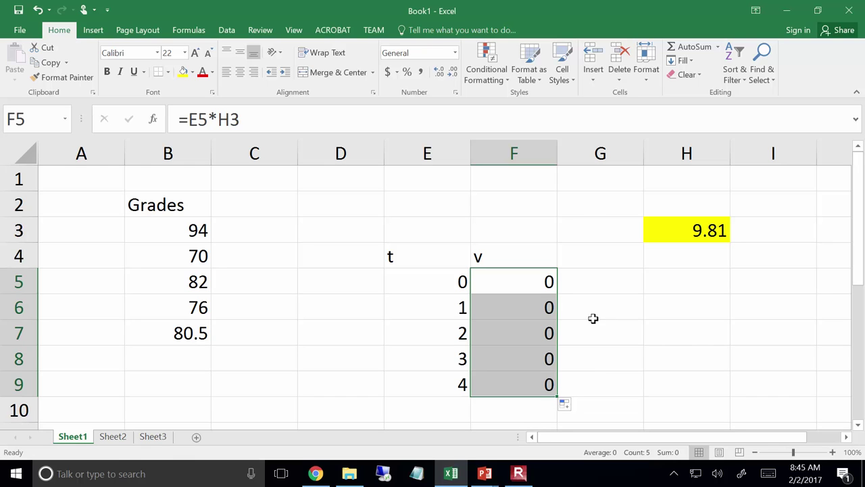
pyautogui.moveTo(530, 292)
pyautogui.mouseDown()
pyautogui.moveTo(536, 289)
pyautogui.moveTo(522, 291)
pyautogui.mouseUp()
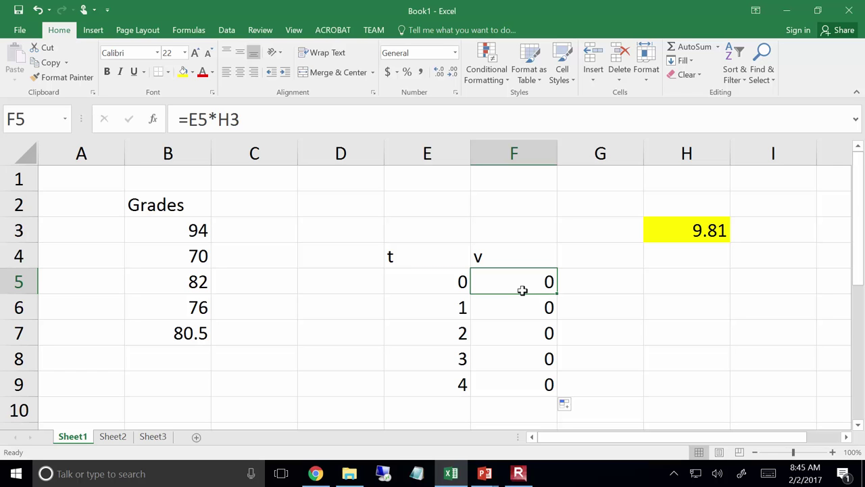
pyautogui.press('Down')
pyautogui.press('Down')
pyautogui.press('Down')
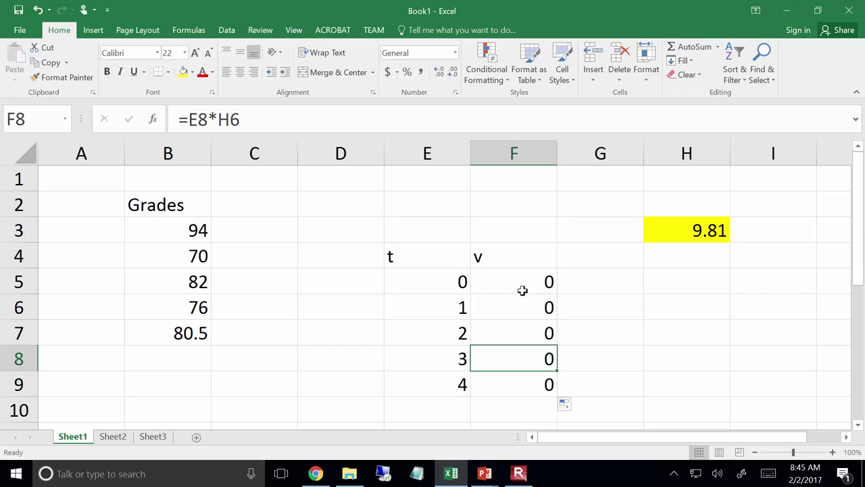
pyautogui.press('Up')
pyautogui.press('Up')
pyautogui.press('Up')
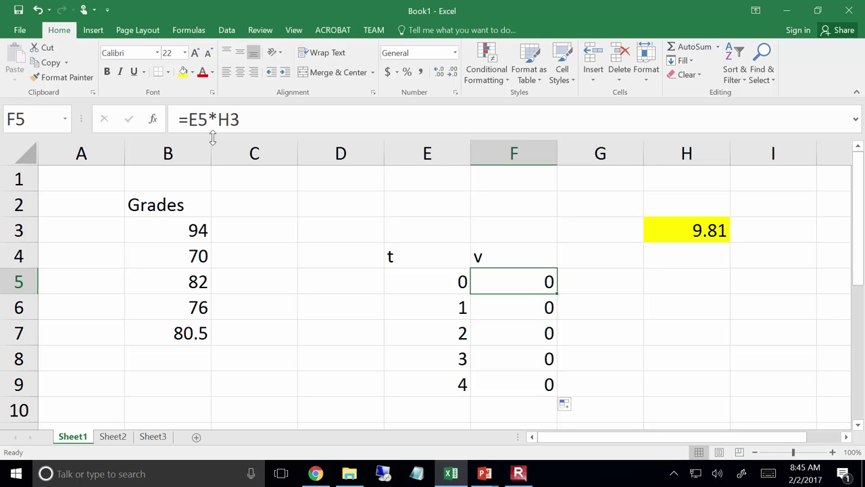
# Change H3 to $H$3 in F5's velocity formula and fill it down to F9 (0 to 39.24).
pyautogui.click(222, 118)
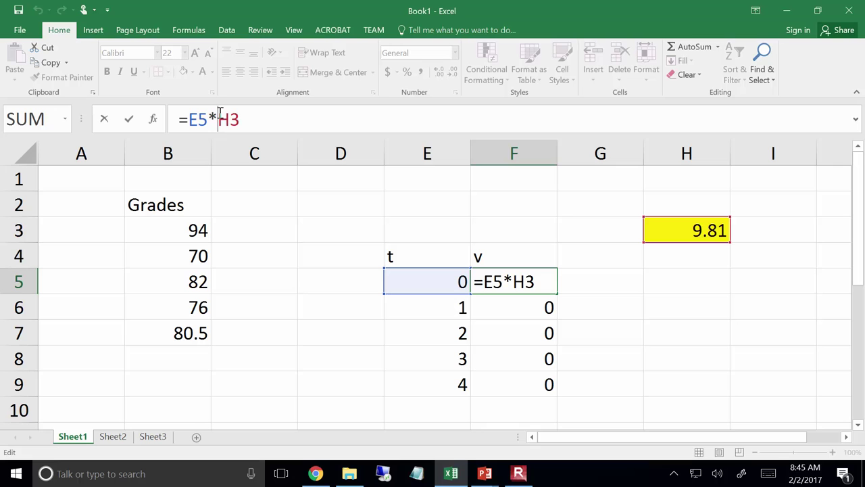
pyautogui.write('$')
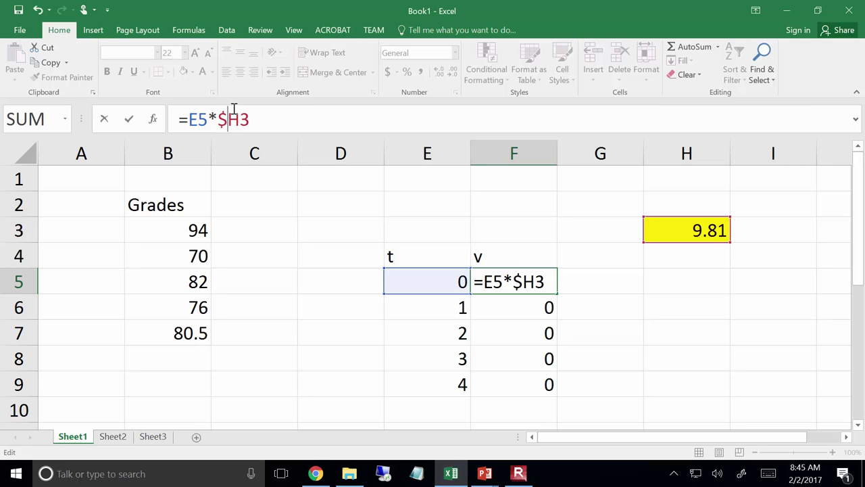
pyautogui.click(240, 118)
pyautogui.write('$')
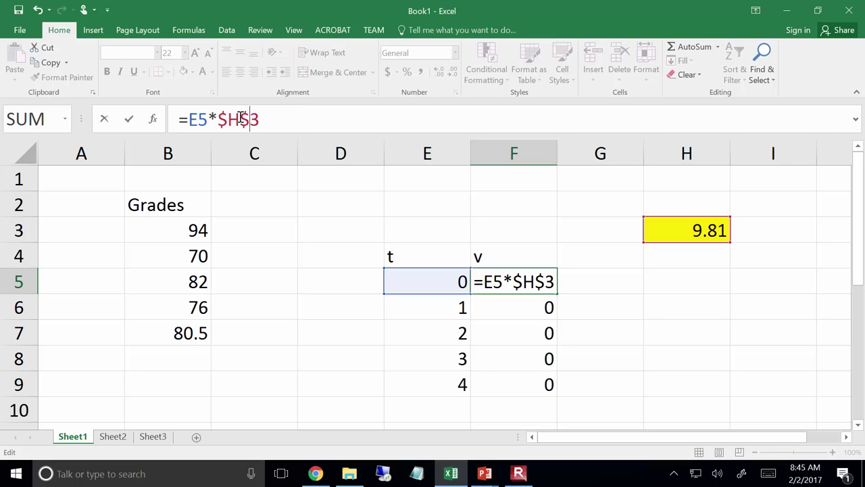
pyautogui.press('Return')
pyautogui.press('Up')
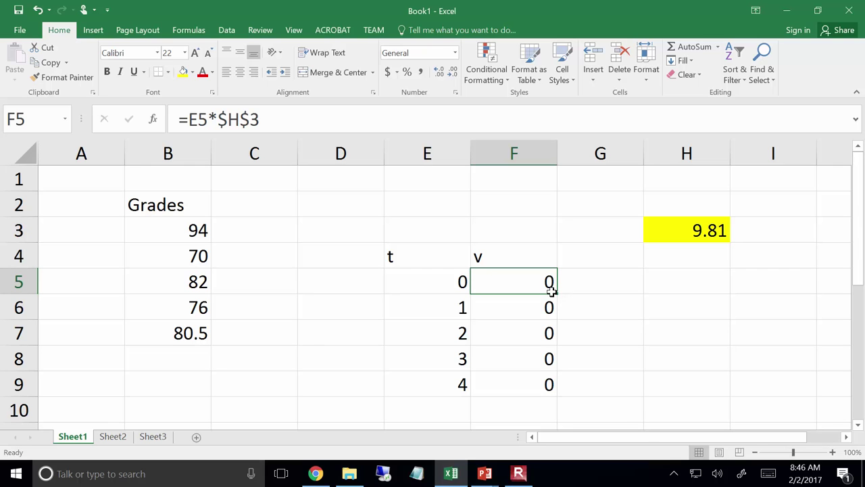
pyautogui.moveTo(555, 294); pyautogui.dragTo(559, 399)
pyautogui.click(593, 359)
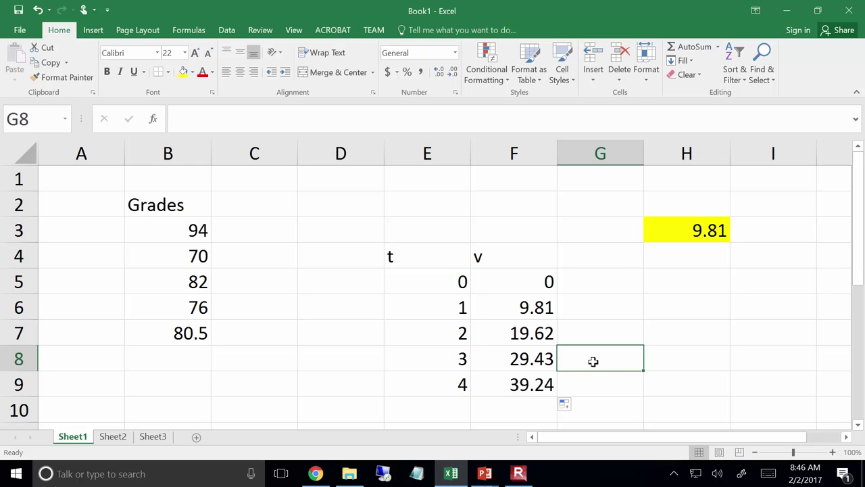
# Clear the copied velocity values below F5 in the v column.
pyautogui.click(533, 283)
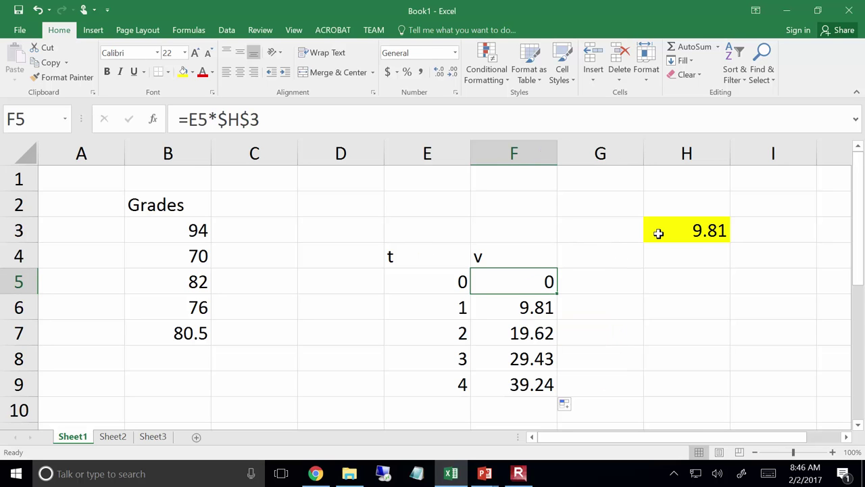
pyautogui.press('Down')
pyautogui.press('Delete')
pyautogui.press('Down')
pyautogui.press('Delete')
pyautogui.press('Down')
pyautogui.press('Delete')
pyautogui.press('Down')
pyautogui.press('Delete')
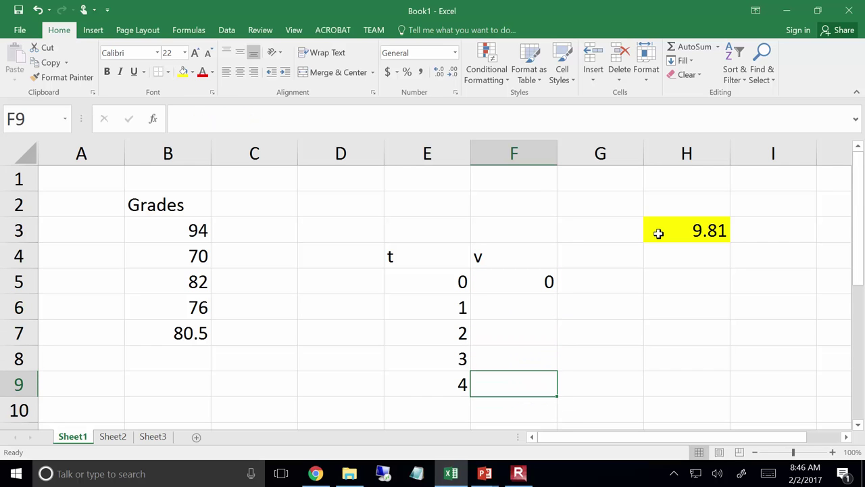
# Rewrite F5 as =E5*$H$3, using F4 to make H3 absolute.
pyautogui.press('Up')
pyautogui.press('Up')
pyautogui.press('Up')
pyautogui.press('Up')
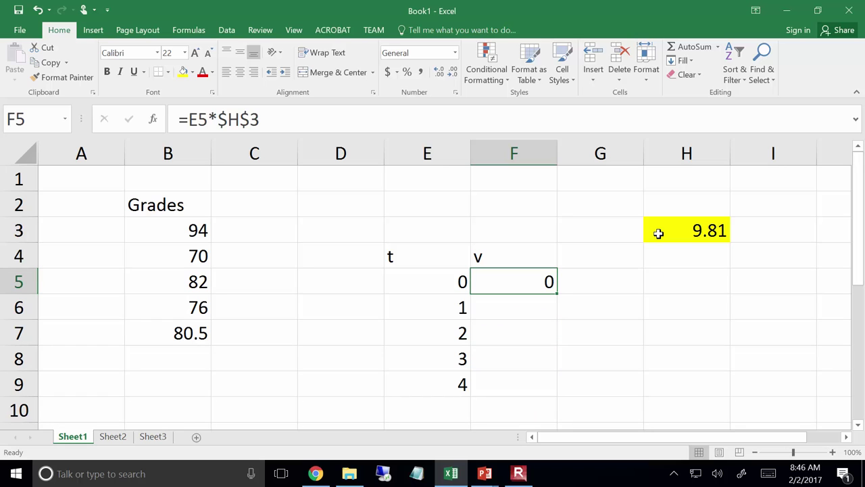
pyautogui.write('=')
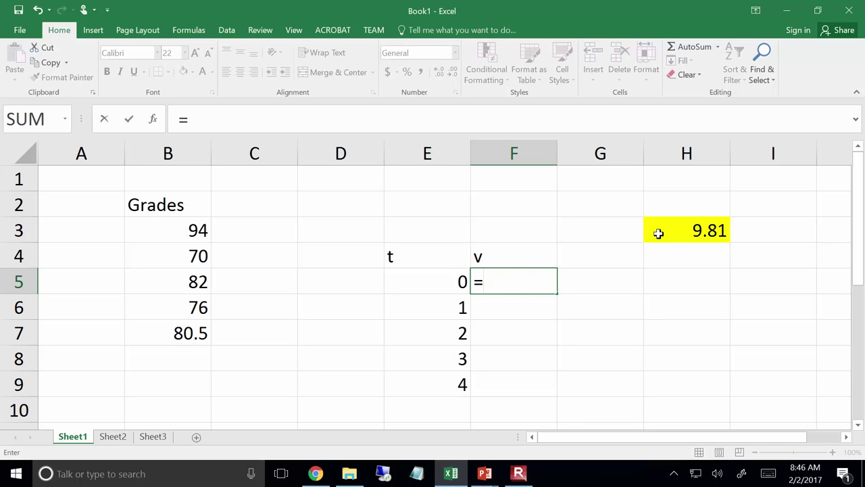
pyautogui.press('Left')
pyautogui.write('*')
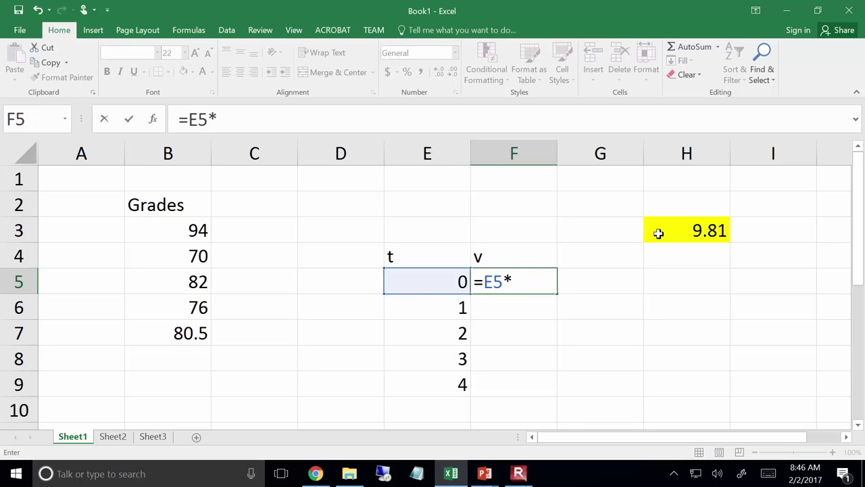
pyautogui.click(658, 233)
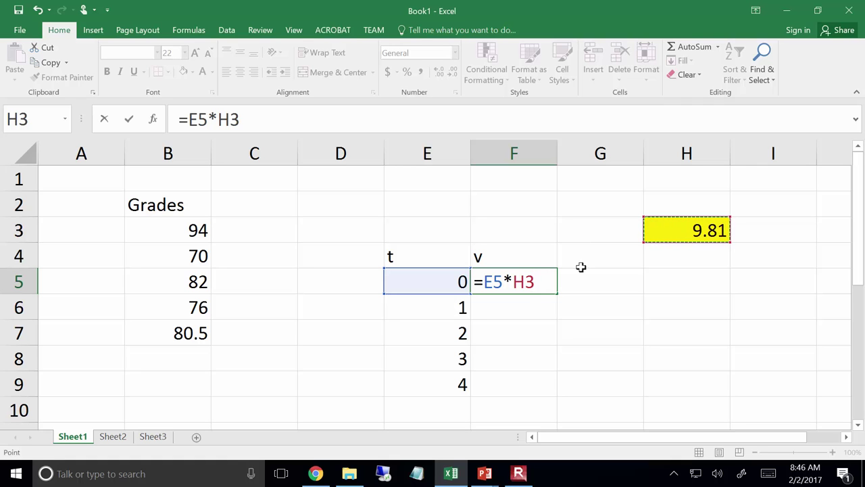
pyautogui.doubleClick(229, 118)
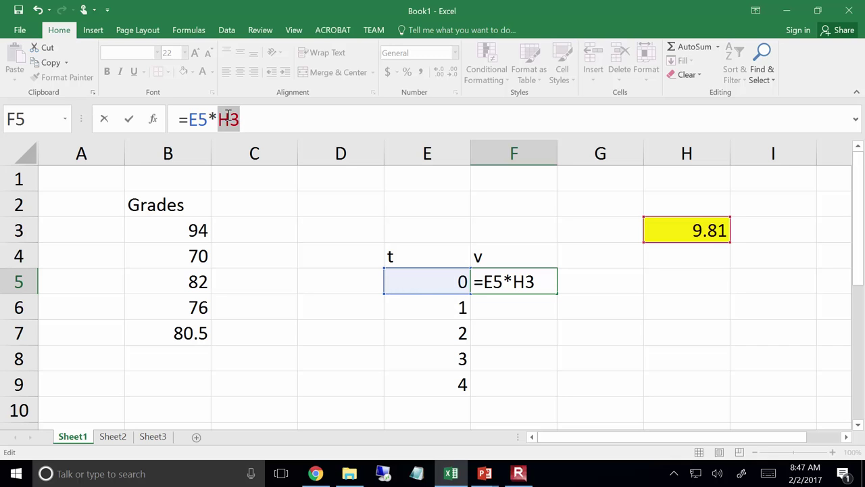
pyautogui.press('F4')
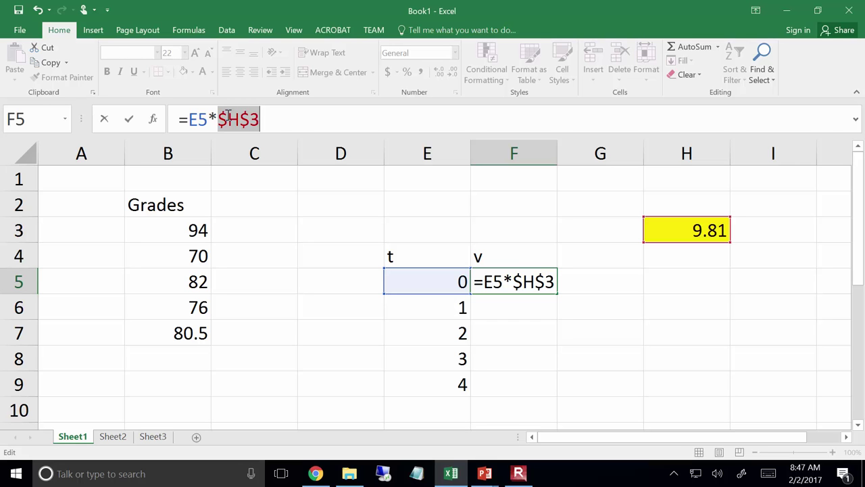
pyautogui.press('Return')
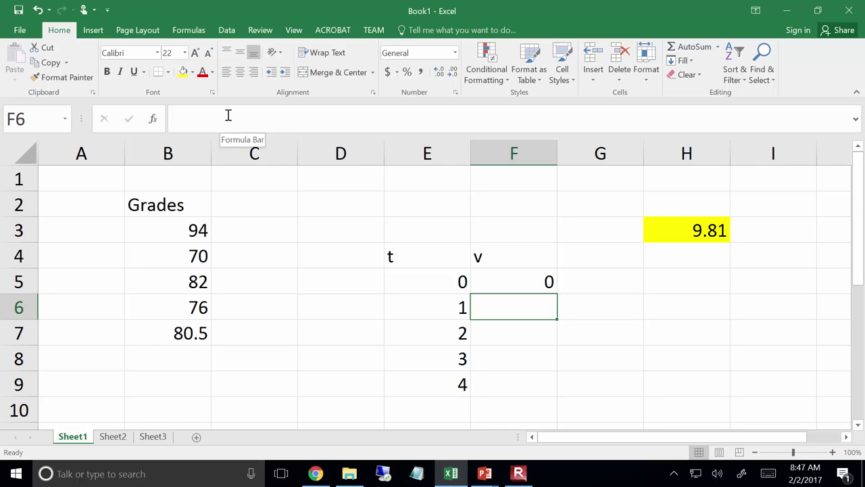
pyautogui.click(527, 285)
pyautogui.doubleClick(243, 118)
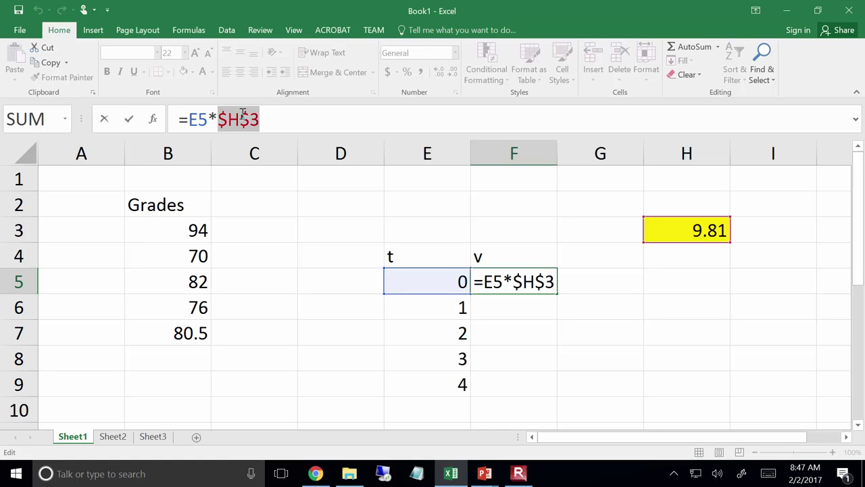
pyautogui.press('F4')
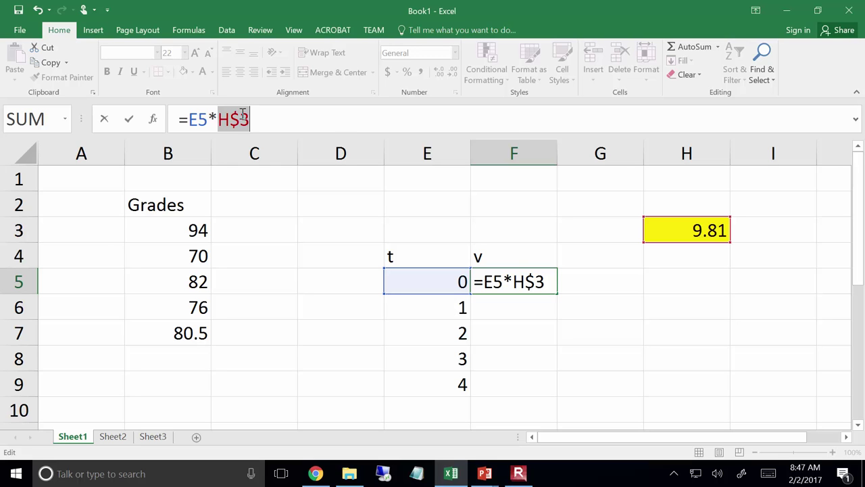
pyautogui.press('F4')
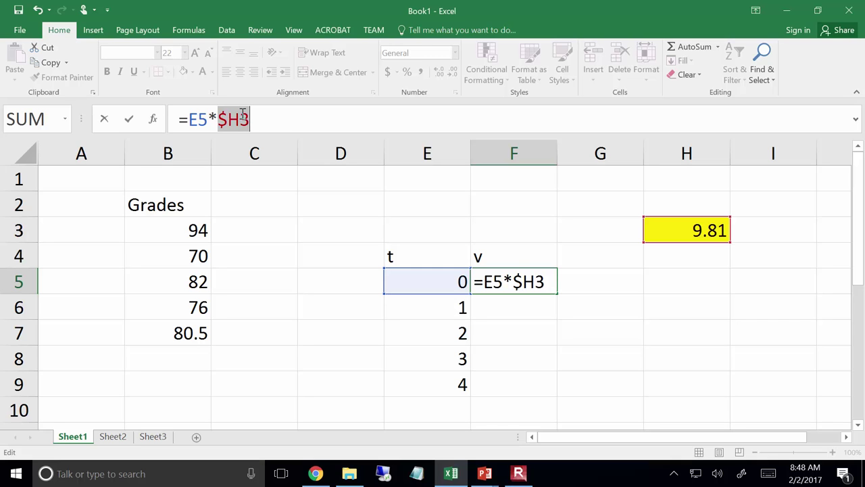
pyautogui.press('F4')
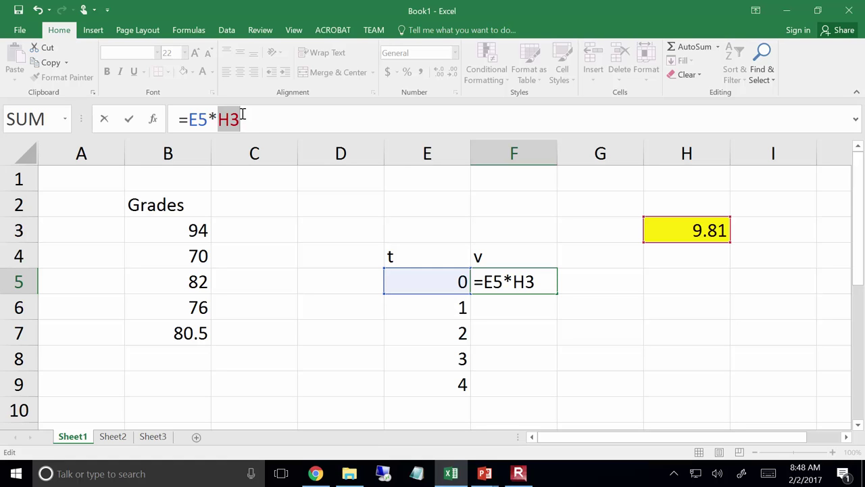
pyautogui.press('F4')
pyautogui.hotkey('ctrl', 'Return')
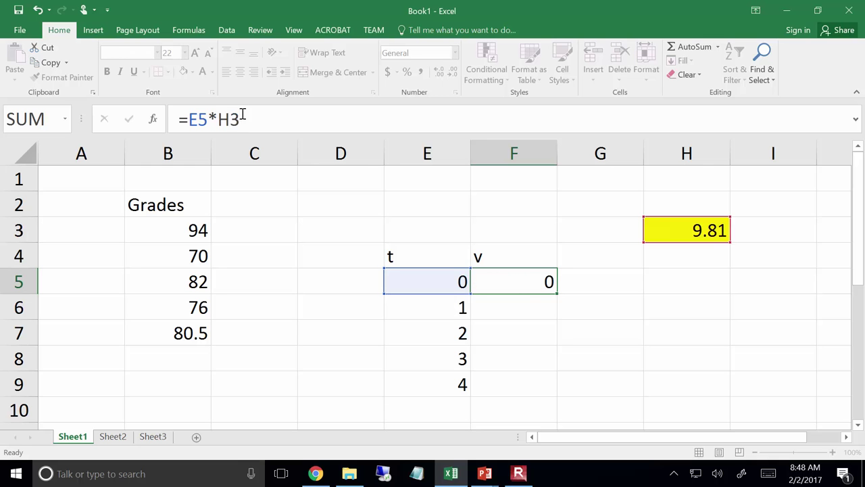
pyautogui.moveTo(484, 473)
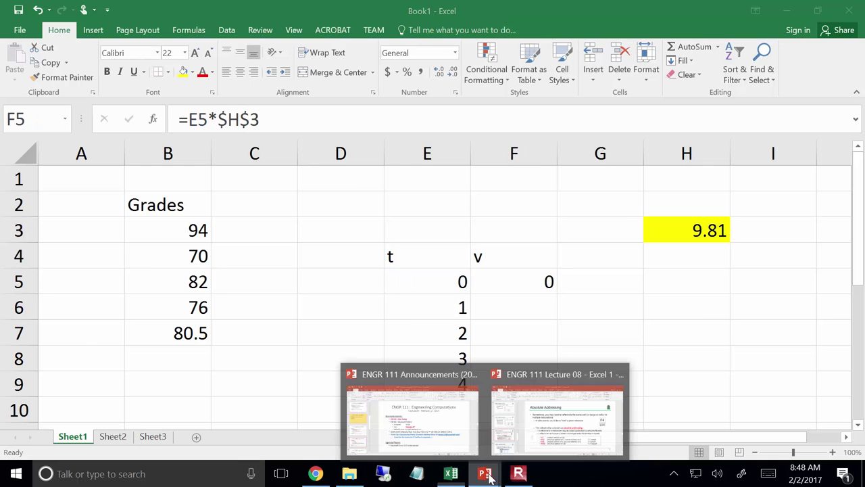
# Present the Lecture 08 slides full screen, advancing to the running-total example slide.
pyautogui.click(545, 422)
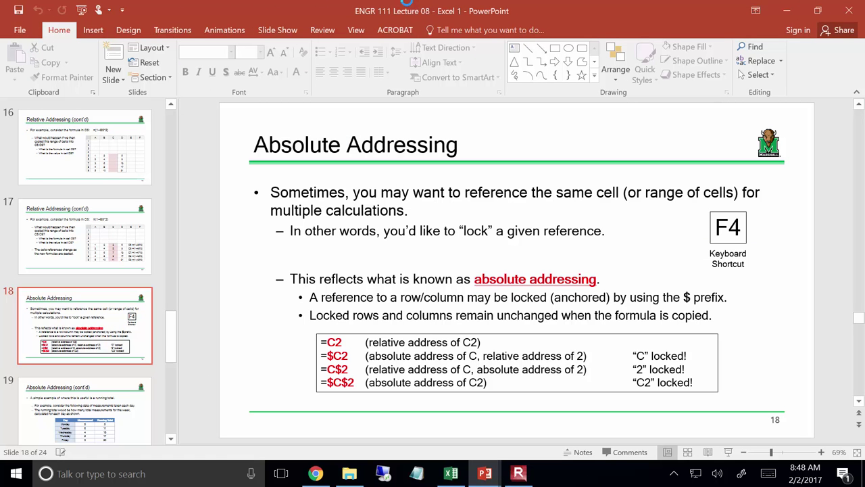
pyautogui.hotkey('shift', 'F5')
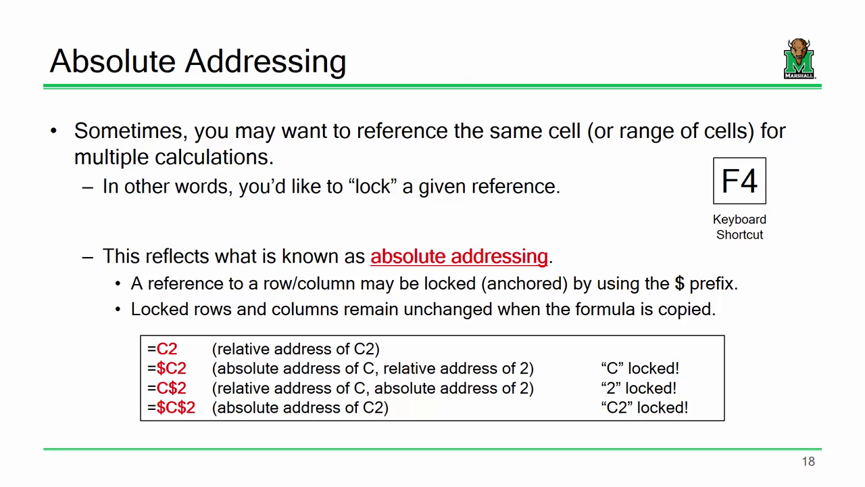
pyautogui.press('Right')
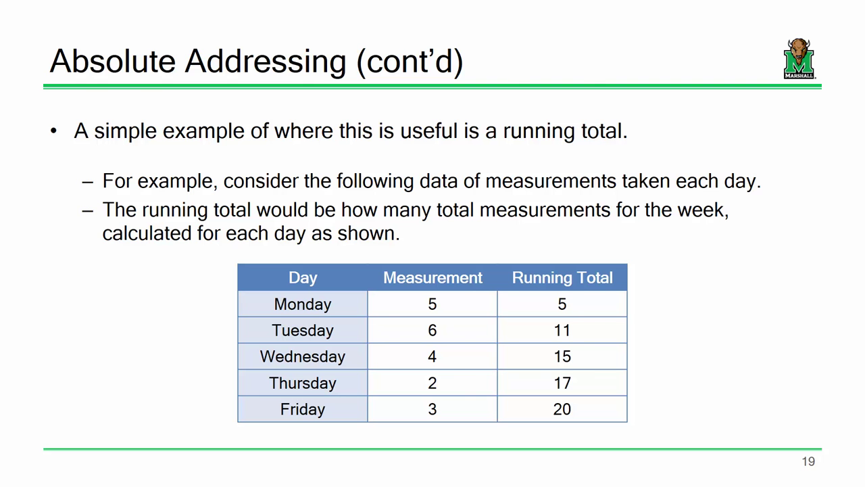
# End the slide show and return to the Book1 workbook.
pyautogui.press('Escape')
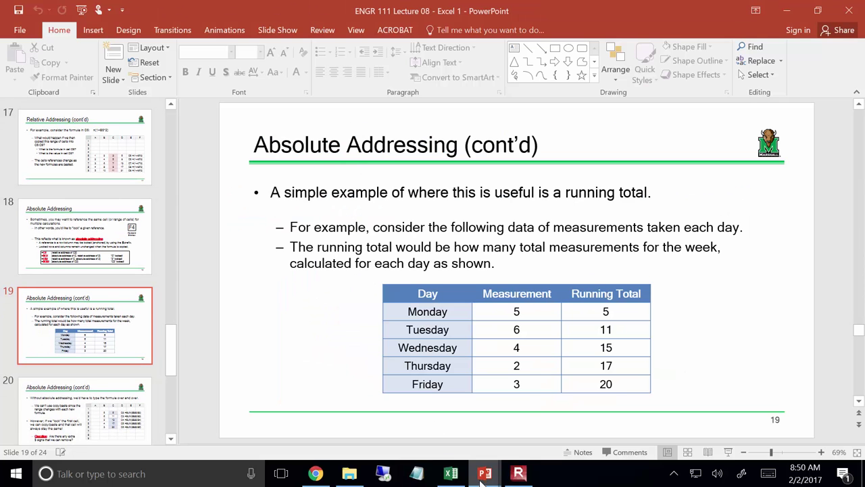
pyautogui.moveTo(454, 480)
pyautogui.click(451, 411)
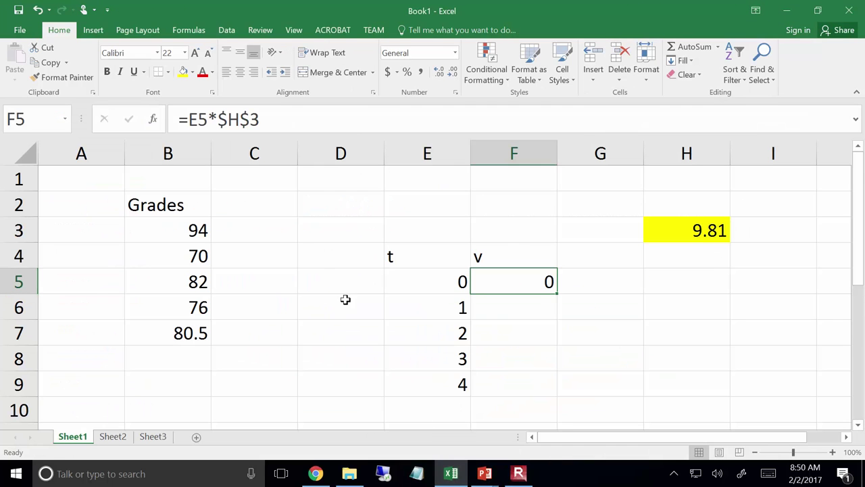
# On Sheet2, enter 5, 6, 4, 2 and 3 into C3:C7, ending on D3.
pyautogui.click(116, 436)
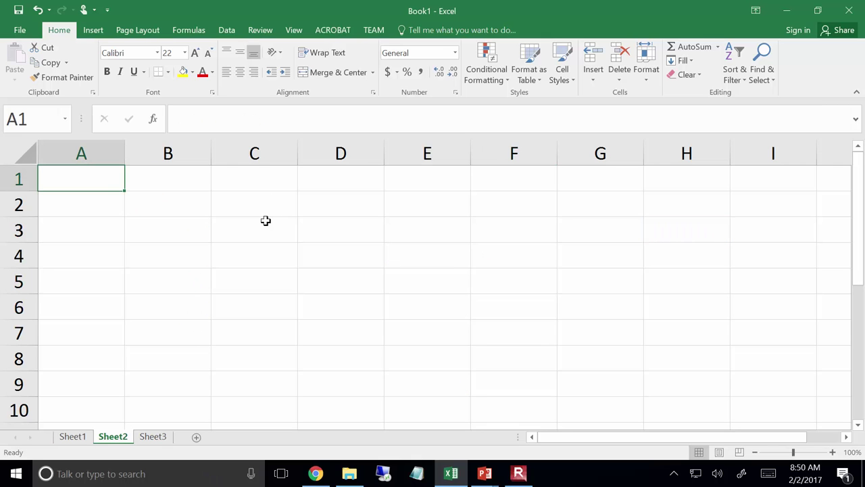
pyautogui.click(266, 220)
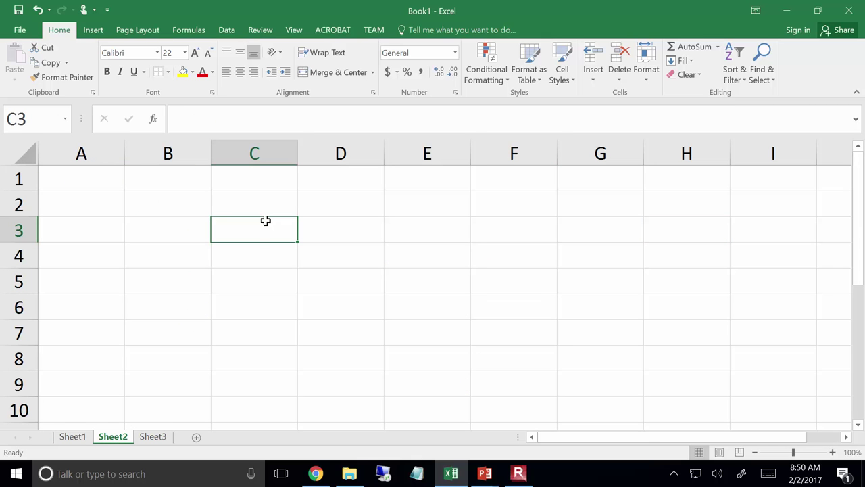
pyautogui.write('5')
pyautogui.press('Return')
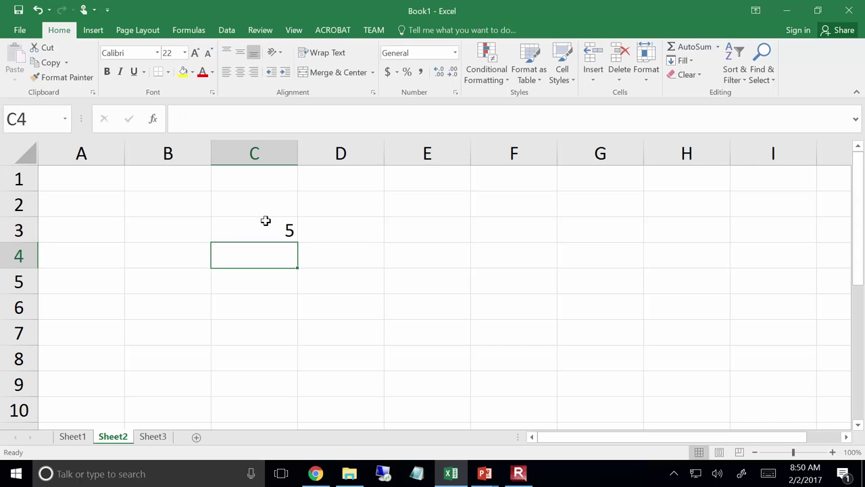
pyautogui.write('6')
pyautogui.press('Return')
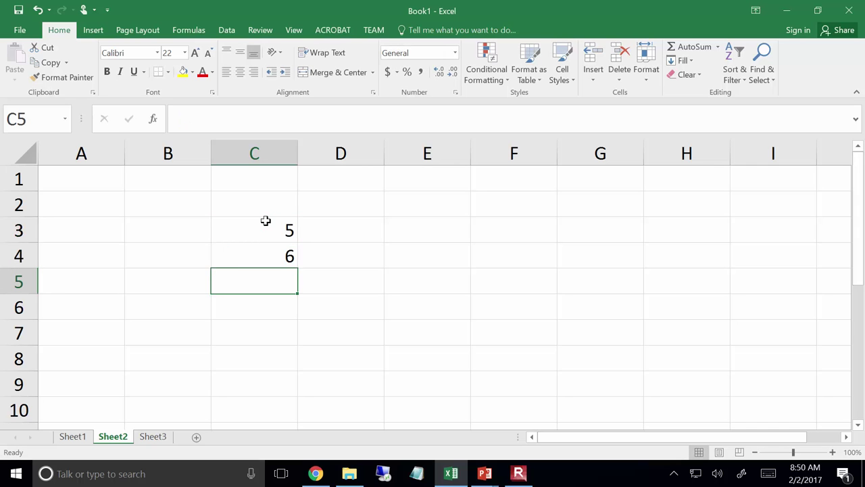
pyautogui.write('4')
pyautogui.press('Return')
pyautogui.write('2')
pyautogui.press('Return')
pyautogui.write('3')
pyautogui.press('Return')
pyautogui.press('Up')
pyautogui.press('Up')
pyautogui.press('Up')
pyautogui.press('Up')
pyautogui.press('Up')
pyautogui.press('Right')
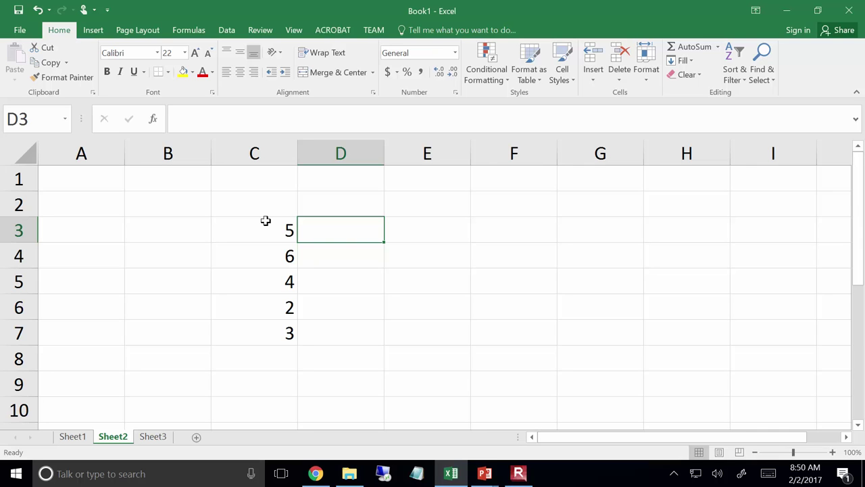
# Enter =sum(C3:C3) in D3 on Sheet2.
pyautogui.write('=')
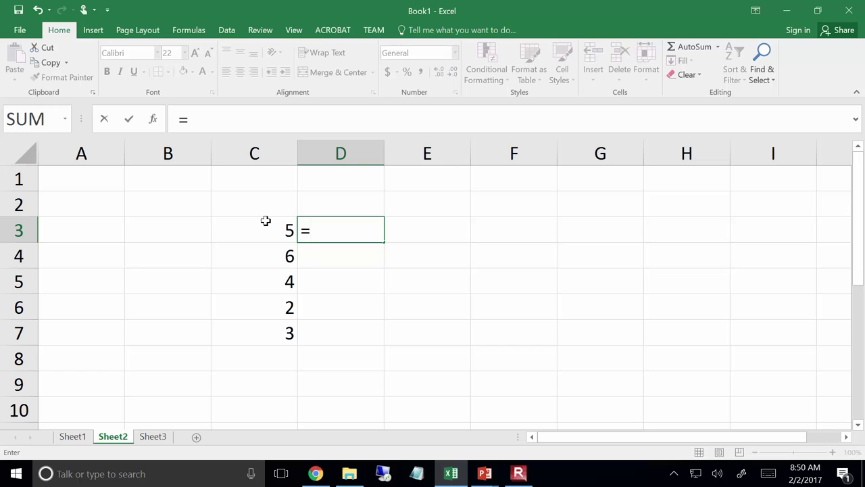
pyautogui.write('sum(')
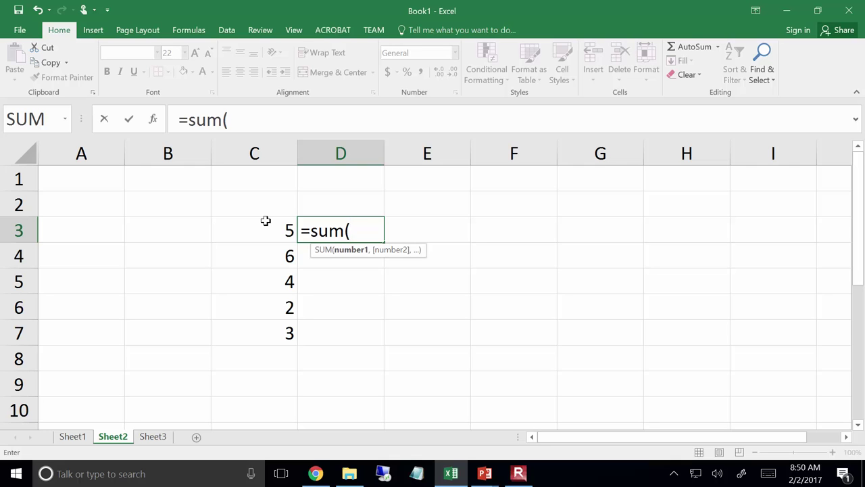
pyautogui.click(266, 221)
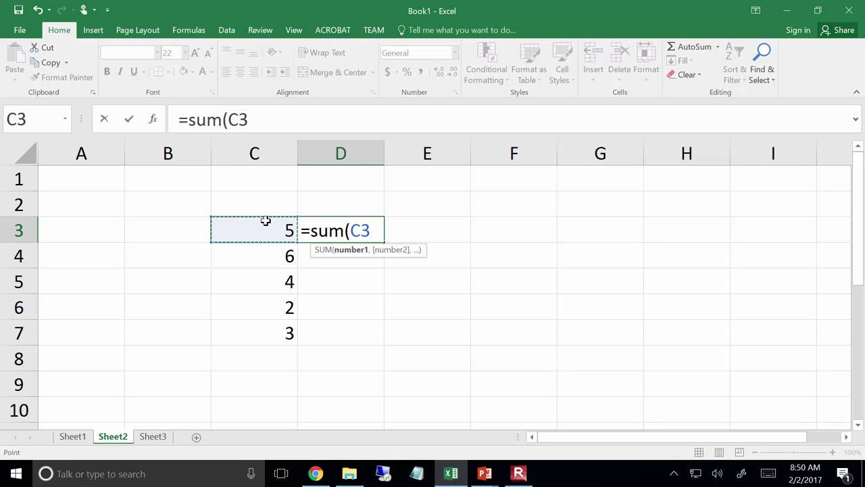
pyautogui.press('F8')
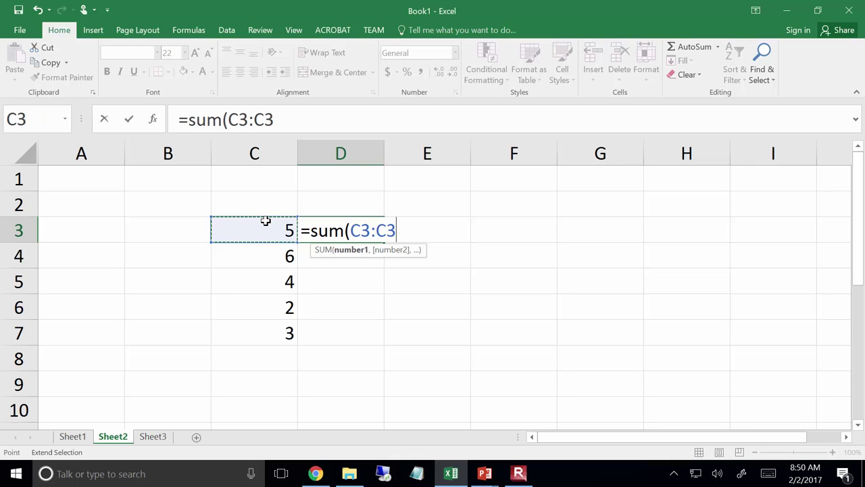
pyautogui.write(')')
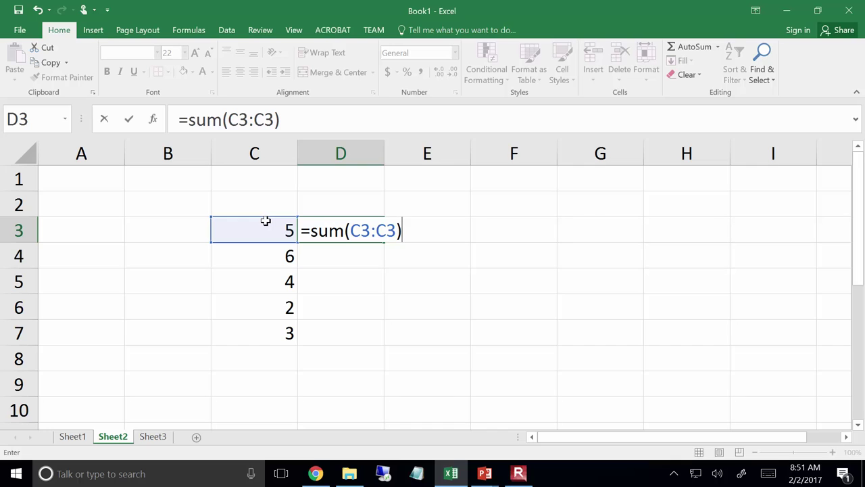
# Lock the range start so D3 reads =SUM($C$3:C3), showing 5.
pyautogui.doubleClick(354, 231)
pyautogui.click(351, 231)
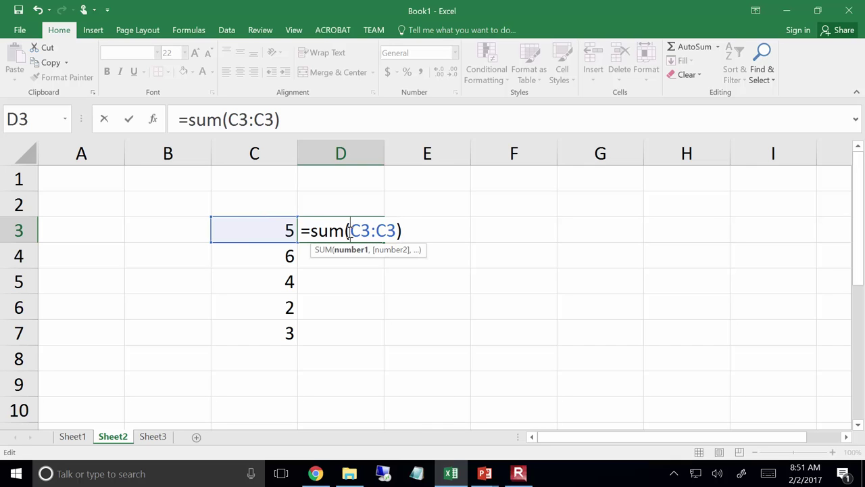
pyautogui.write('$')
pyautogui.press('Right')
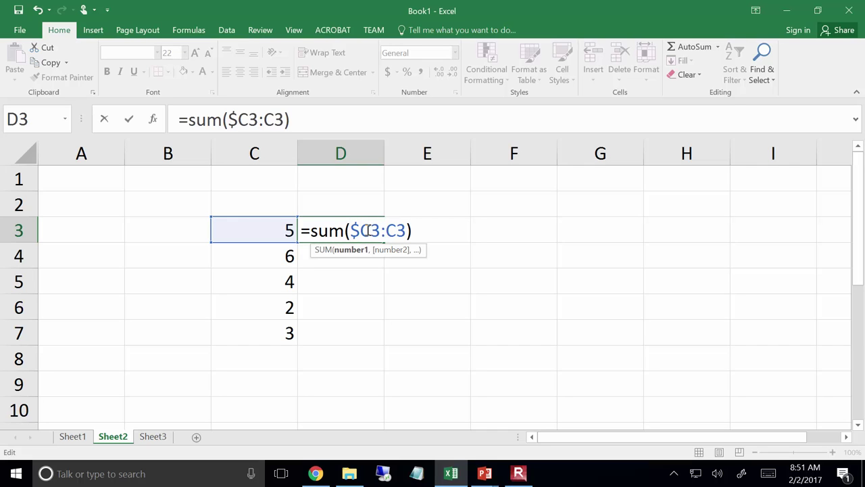
pyautogui.write('$')
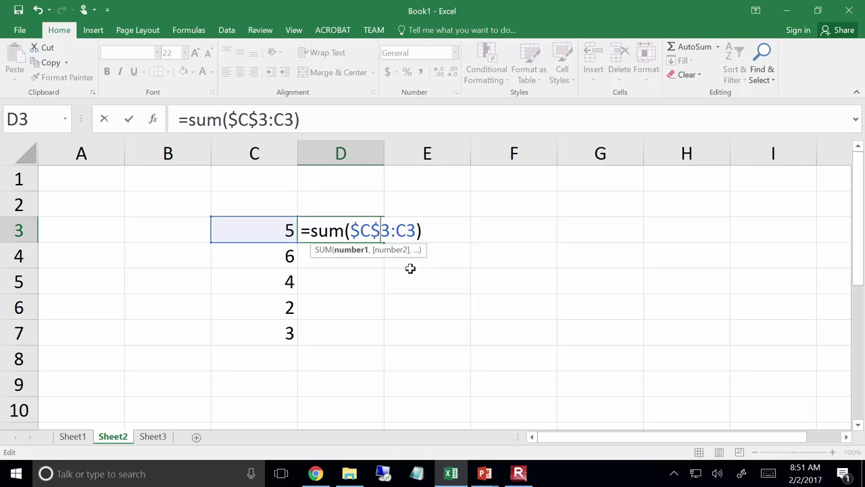
pyautogui.press('Return')
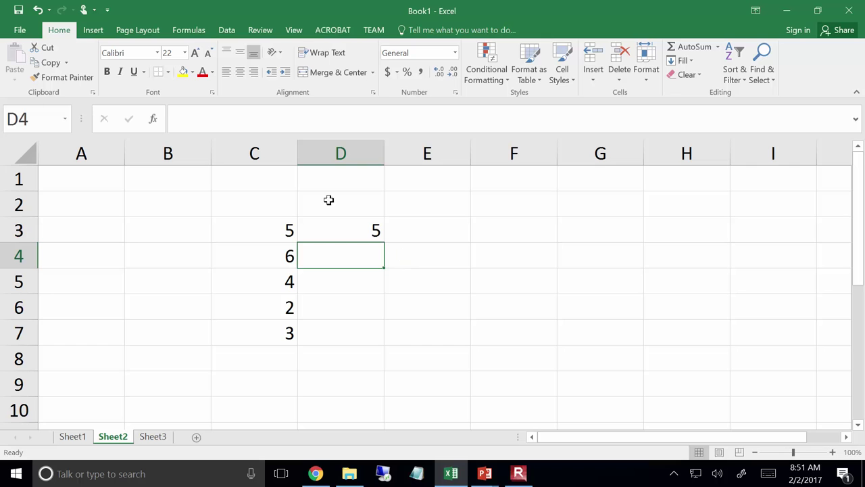
# Fill D3's running-total formula down through D7.
pyautogui.click(357, 223)
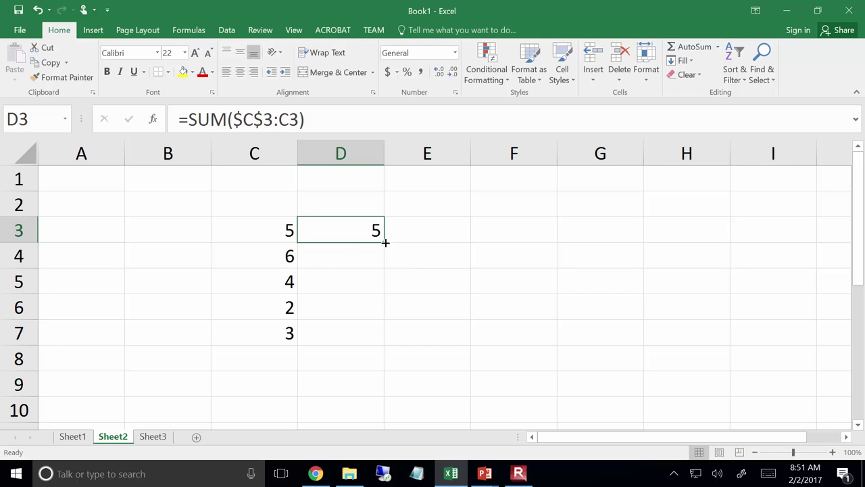
pyautogui.moveTo(385, 242); pyautogui.dragTo(373, 346)
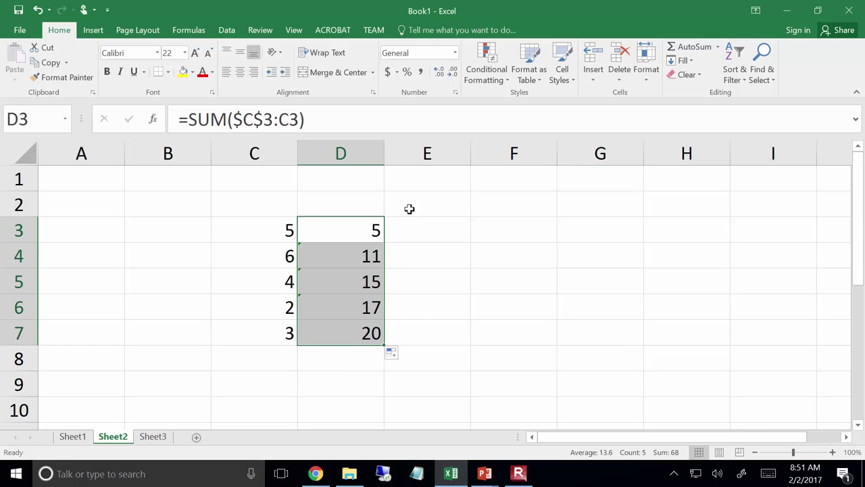
pyautogui.click(338, 224)
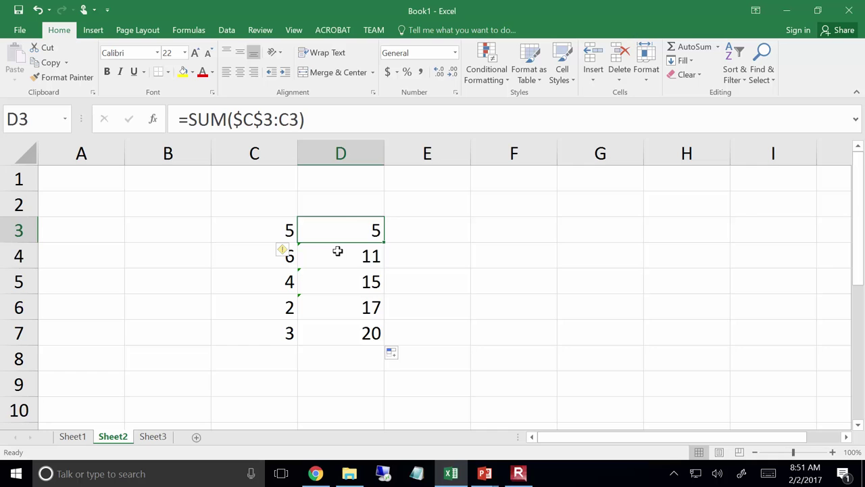
# Check the copied formulas, confirming D6 uses =SUM($C$3:C6).
pyautogui.click(338, 251)
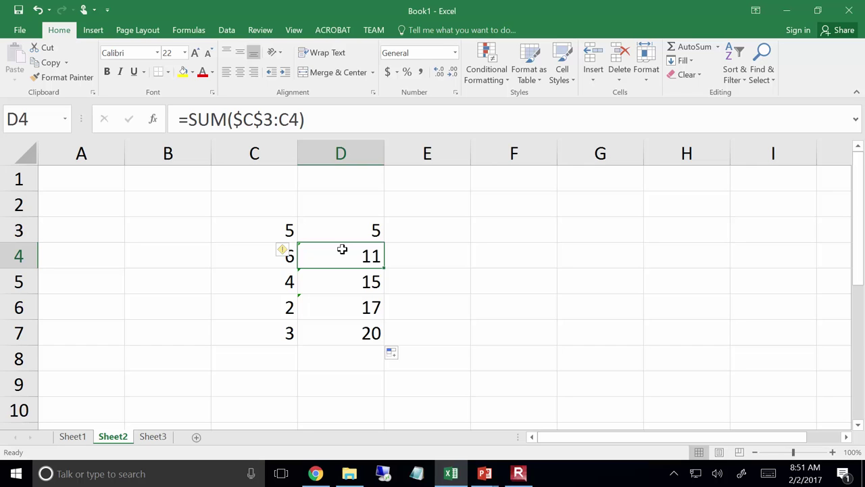
pyautogui.press('Down')
pyautogui.press('Down')
pyautogui.press('Down')
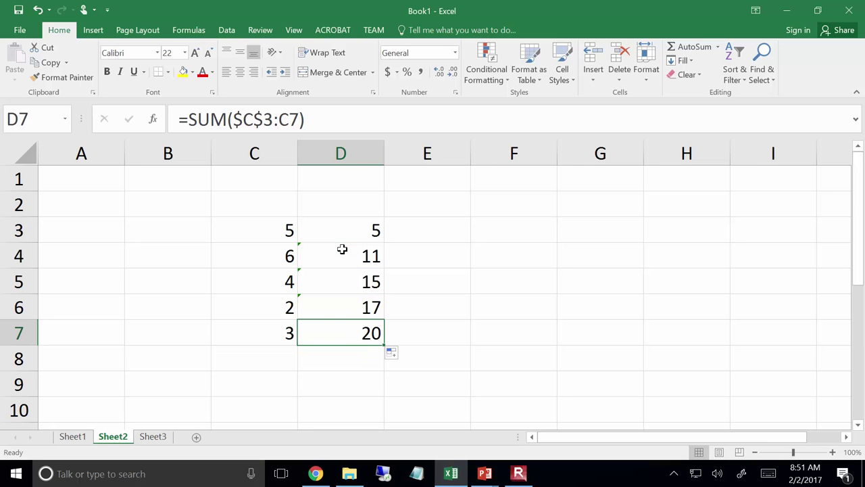
pyautogui.click(346, 301)
pyautogui.click(337, 110)
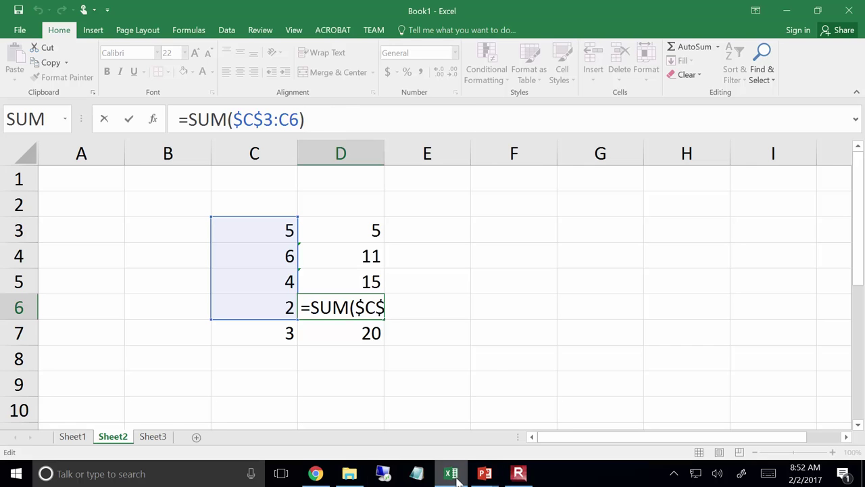
# Bring the PowerPoint lecture back from the taskbar.
pyautogui.moveTo(361, 480)
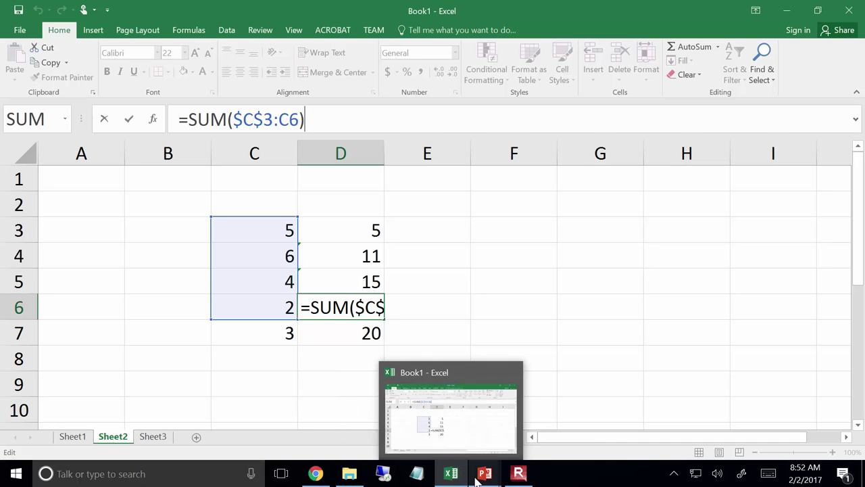
# Move the lecture to slide 24, Conditional Formatting, then switch to the cylinder images in Chrome.
pyautogui.moveTo(485, 473)
pyautogui.click(534, 427)
pyautogui.scroll(-5, 530, 418)
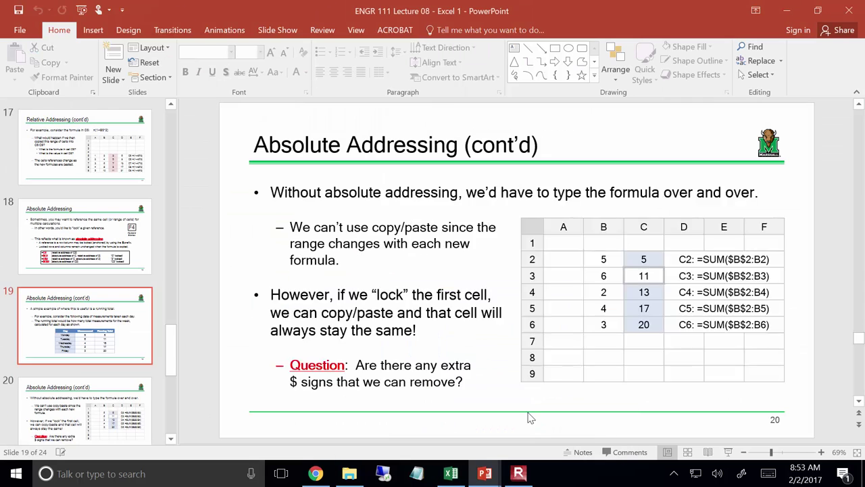
pyautogui.scroll(2, 531, 418)
pyautogui.scroll(-2, 531, 418)
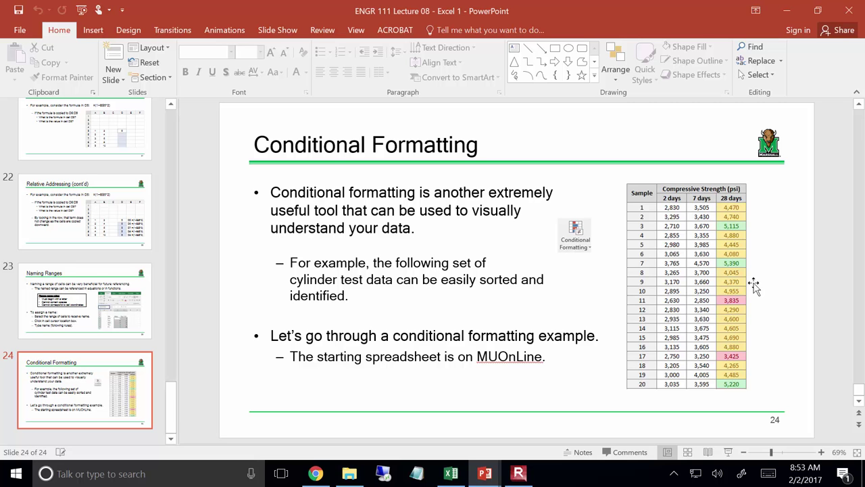
pyautogui.moveTo(496, 475)
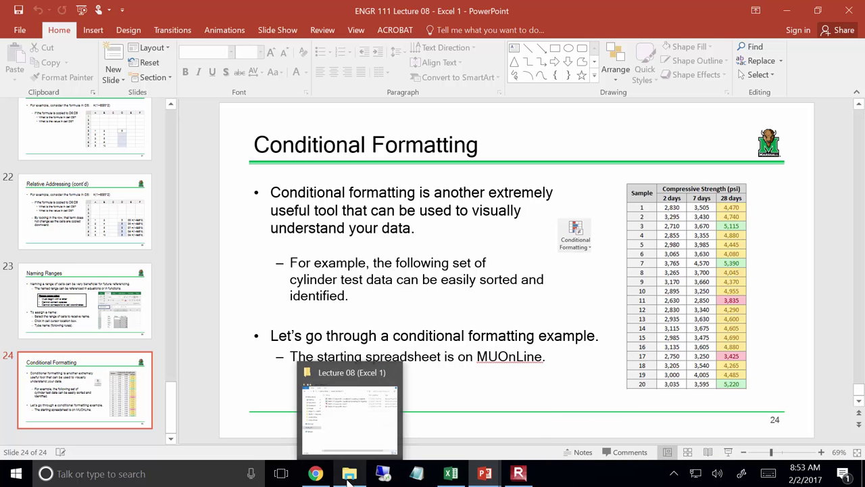
pyautogui.click(332, 472)
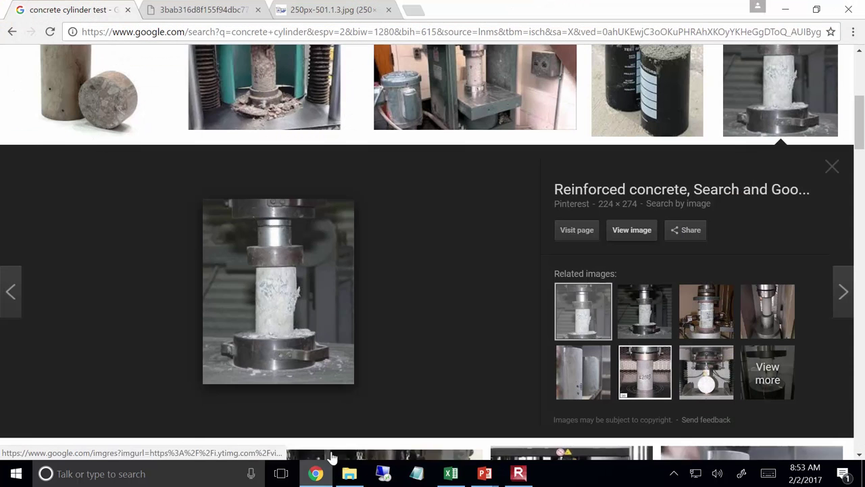
# View the crushed cylinder and cylinder specimens photo tabs, then bring up the Lecture 08 folder.
pyautogui.click(186, 5)
pyautogui.click(283, 5)
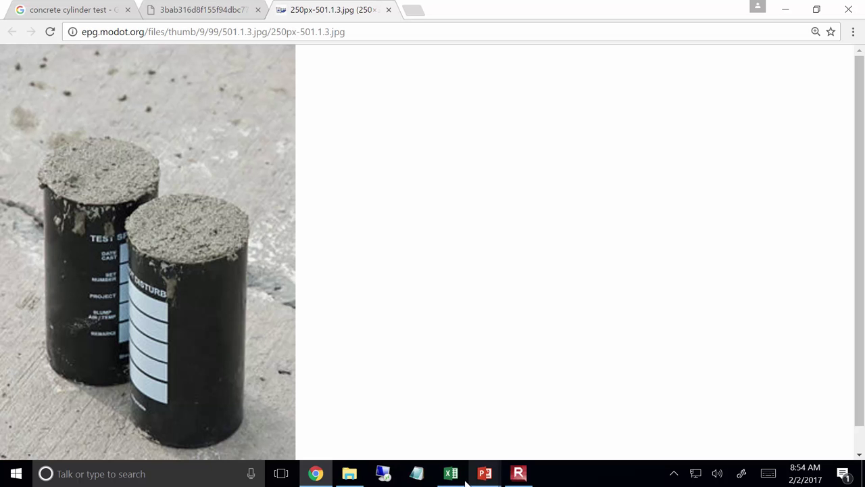
pyautogui.click(353, 473)
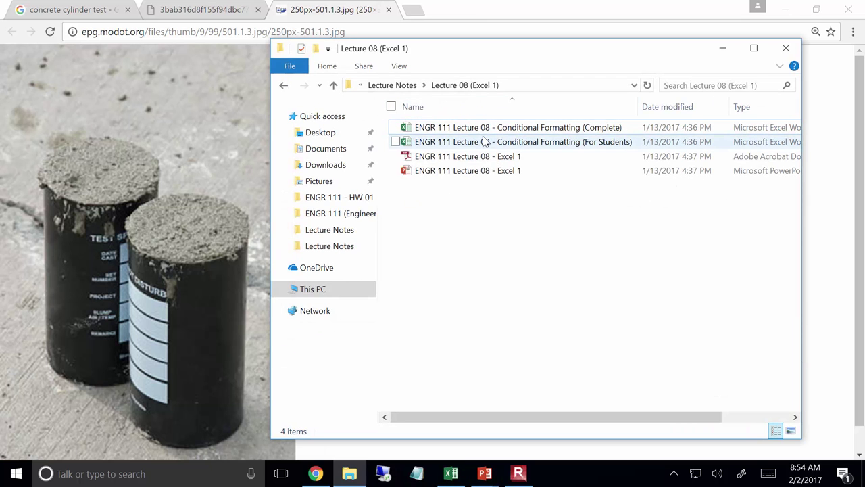
# Switch between the Lecture 08 folder, the Book1 workbook and the crushed cylinder photo.
pyautogui.click(485, 140)
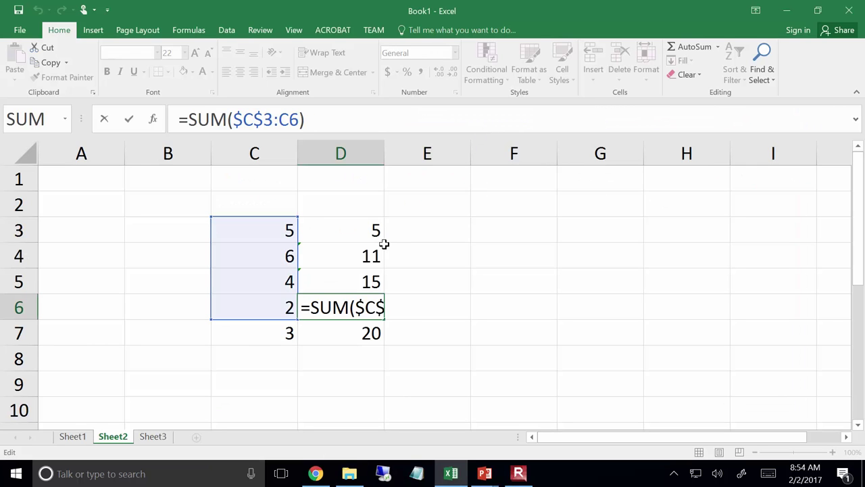
pyautogui.click(350, 474)
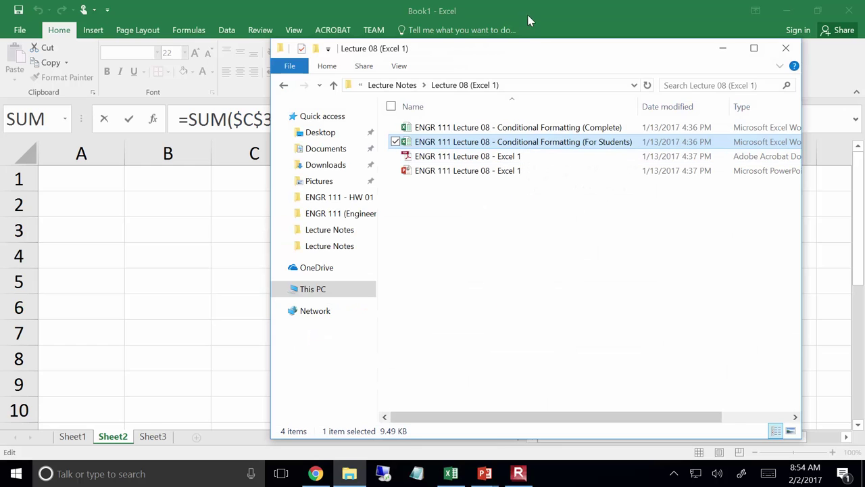
pyautogui.click(787, 10)
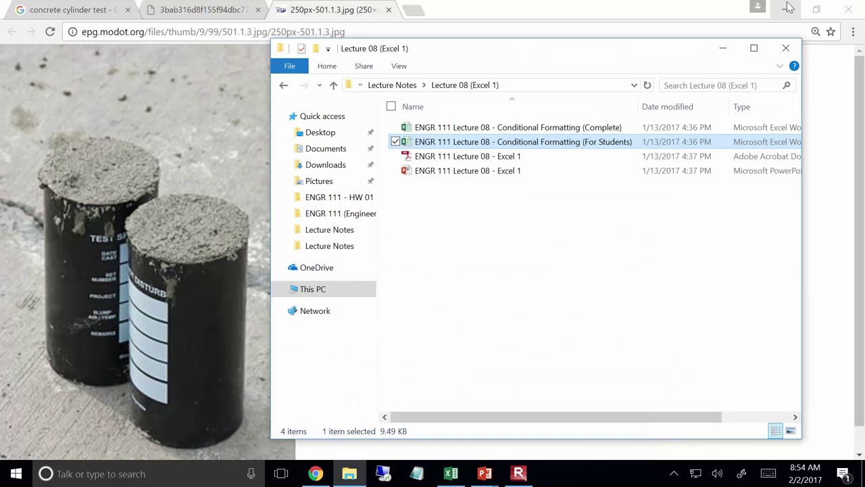
pyautogui.click(235, 8)
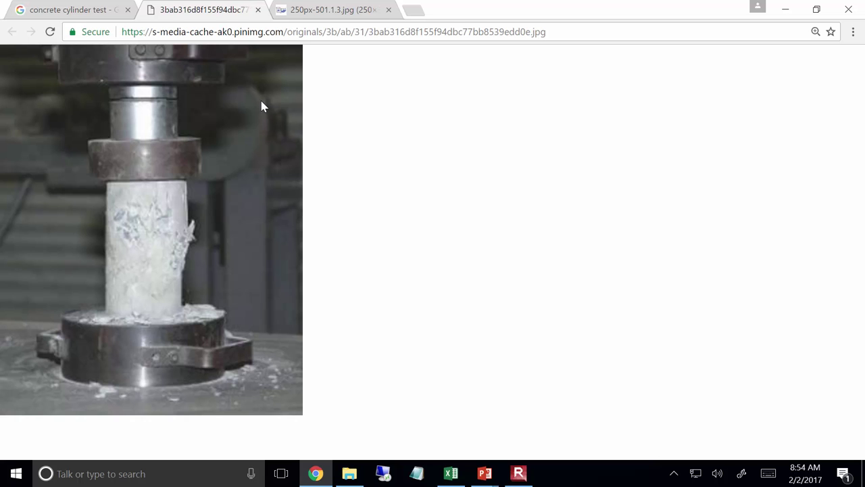
pyautogui.click(350, 473)
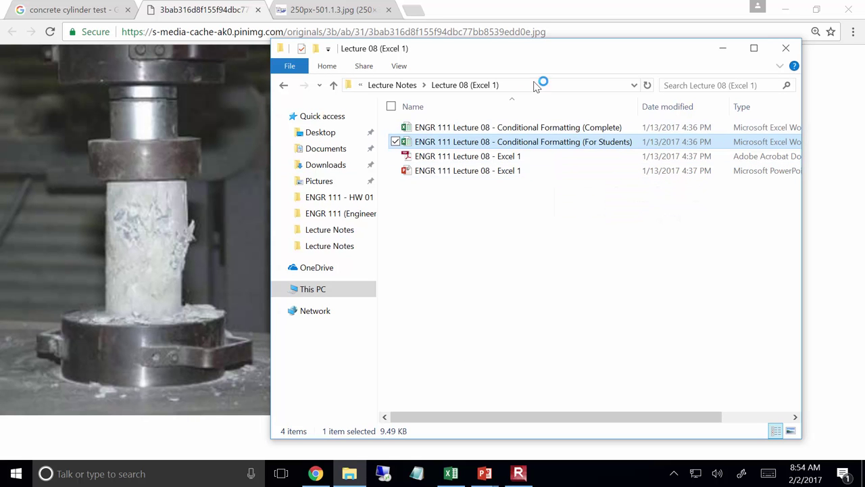
# Close the Book1 practice workbook, discarding its changes.
pyautogui.click(498, 127)
pyautogui.click(451, 475)
pyautogui.click(848, 10)
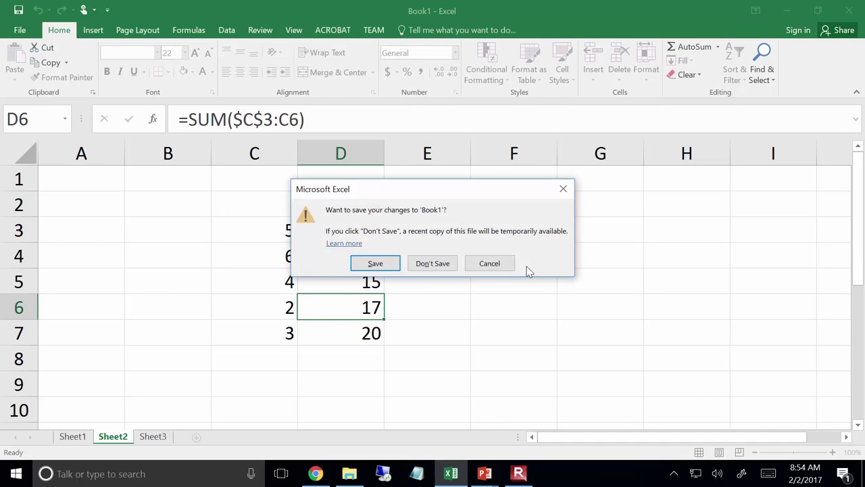
pyautogui.click(428, 268)
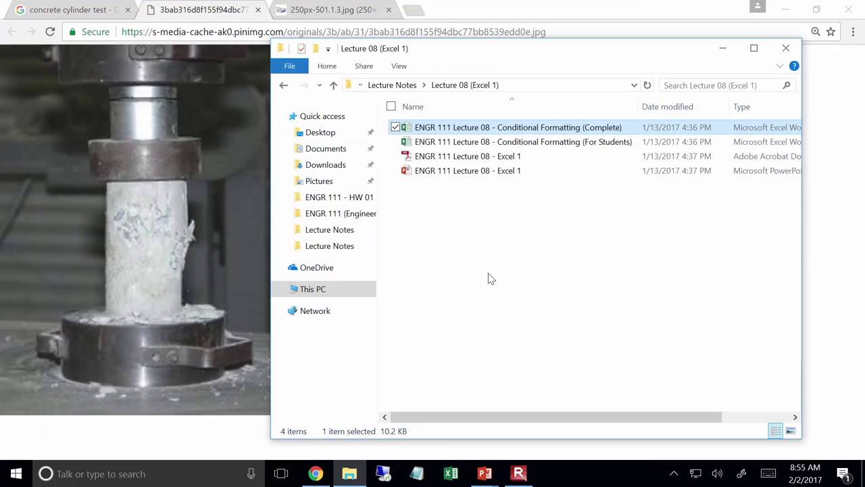
# Open the ENGR 111 Lecture 08 Conditional Formatting (For Students) workbook and enable editing.
pyautogui.doubleClick(513, 144)
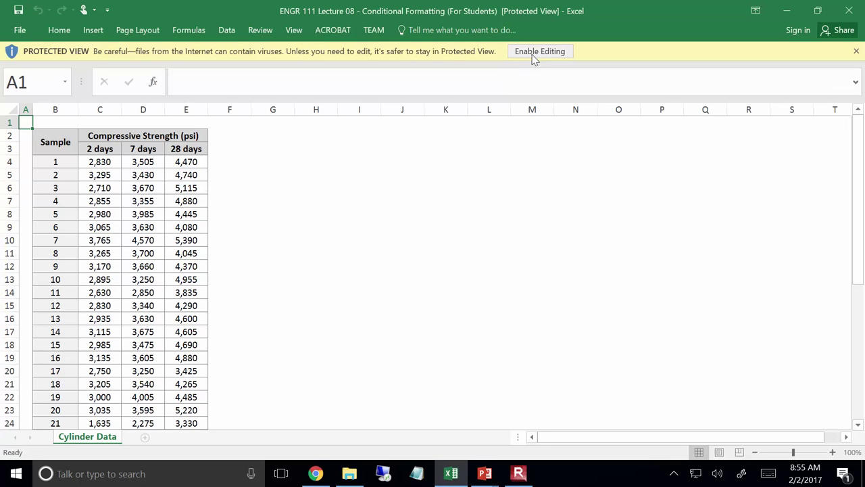
pyautogui.click(533, 54)
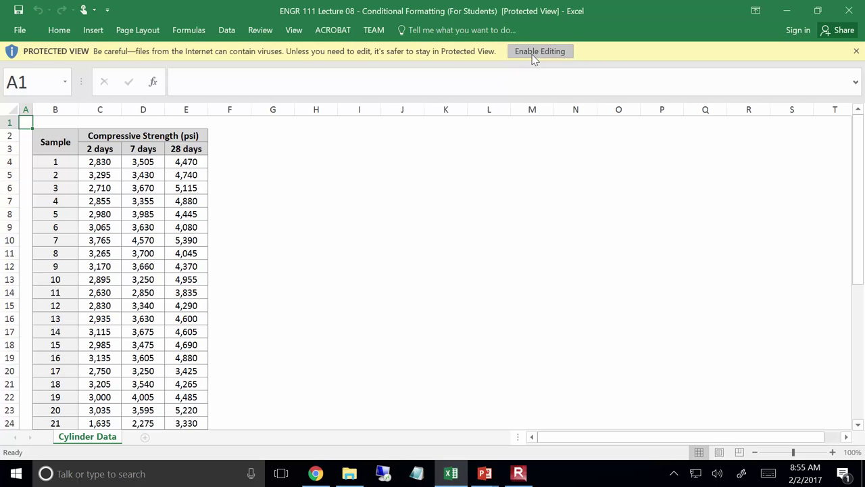
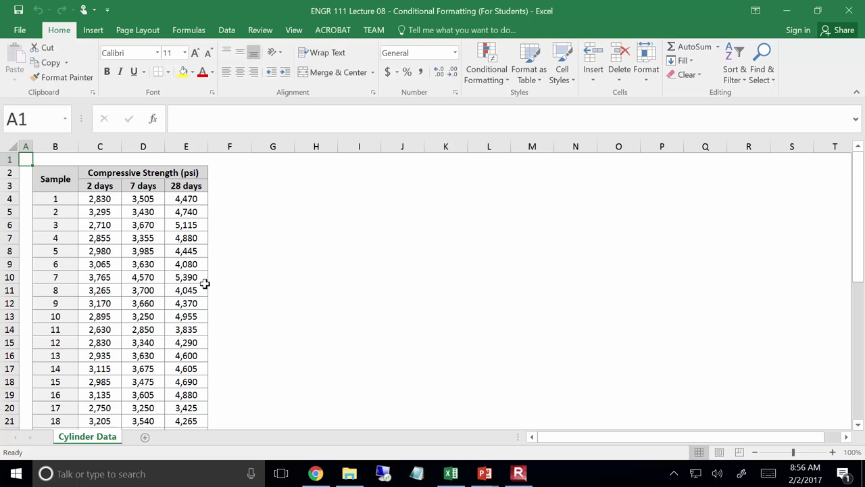
# Select the 28-day strengths in E4:E43 and zoom out to see the whole column.
pyautogui.scroll(-1, 363, 213)
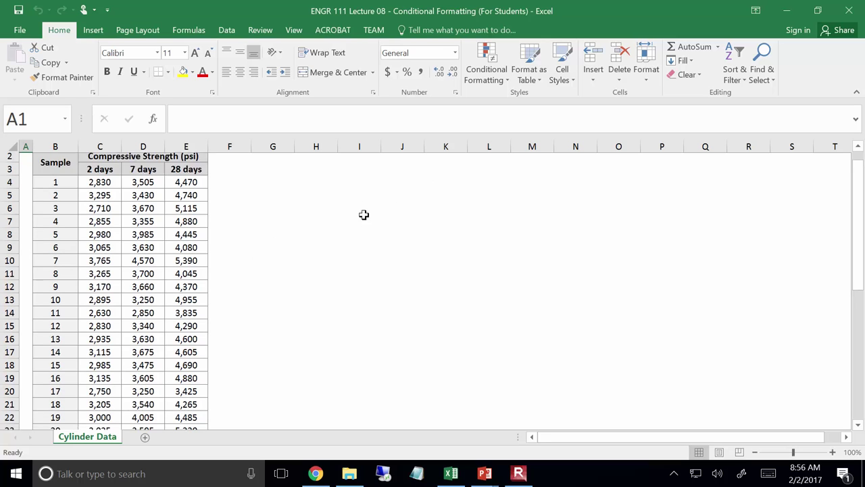
pyautogui.scroll(1, 356, 239)
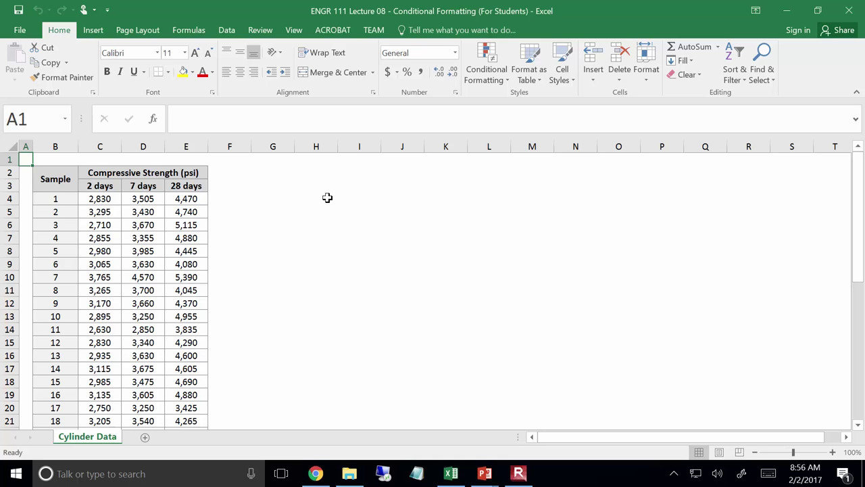
pyautogui.moveTo(189, 199); pyautogui.dragTo(179, 412)
pyautogui.scroll(2, 248, 223)
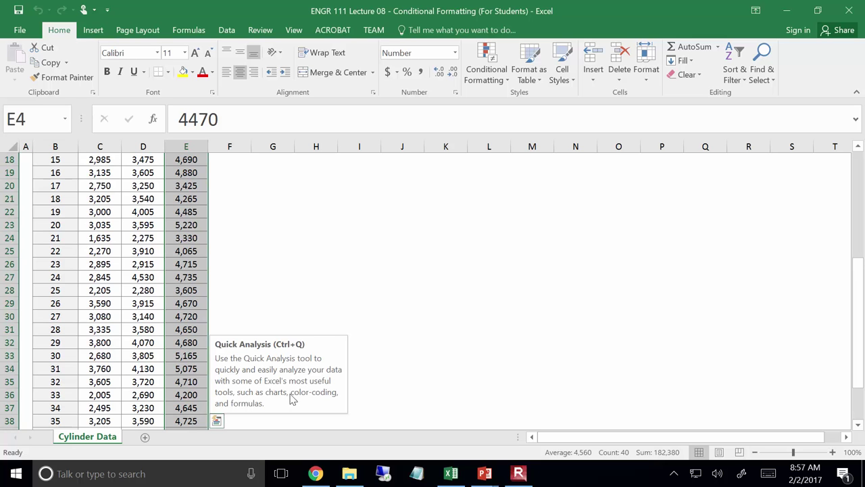
pyautogui.keyDown('ctrl'); pyautogui.scroll(-1, 263, 243); pyautogui.keyUp('ctrl')
pyautogui.keyDown('ctrl'); pyautogui.scroll(-3, 263, 243); pyautogui.keyUp('ctrl')
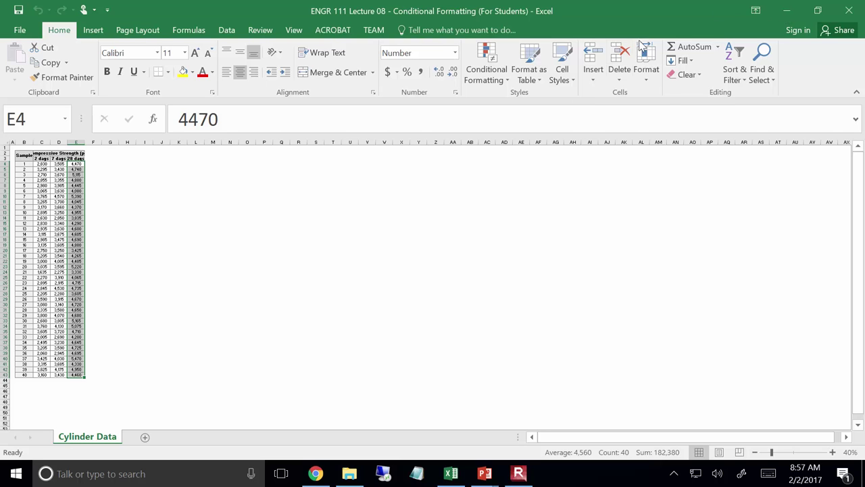
# Add a Less Than 4000 rule to column E using Light Red Fill with Dark Red Text.
pyautogui.click(498, 60)
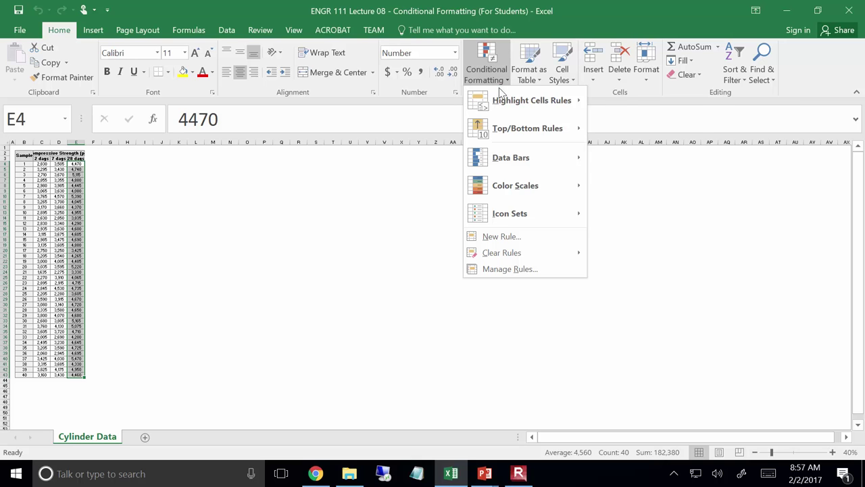
pyautogui.moveTo(502, 104)
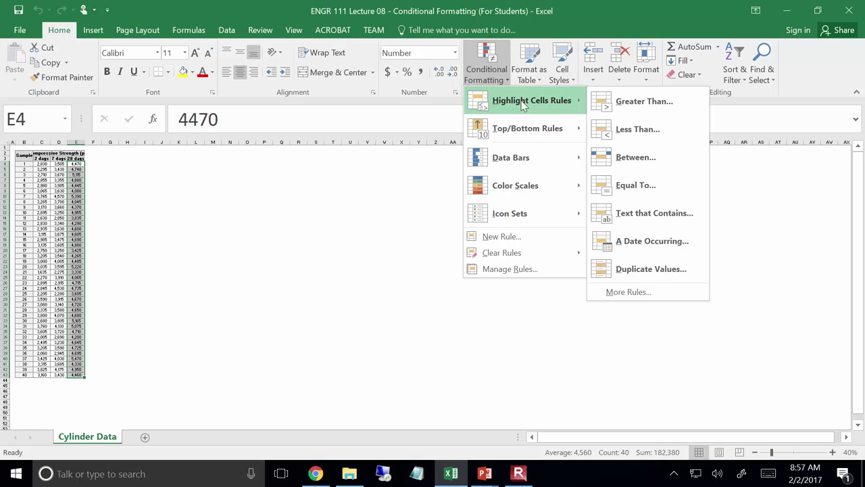
pyautogui.click(623, 133)
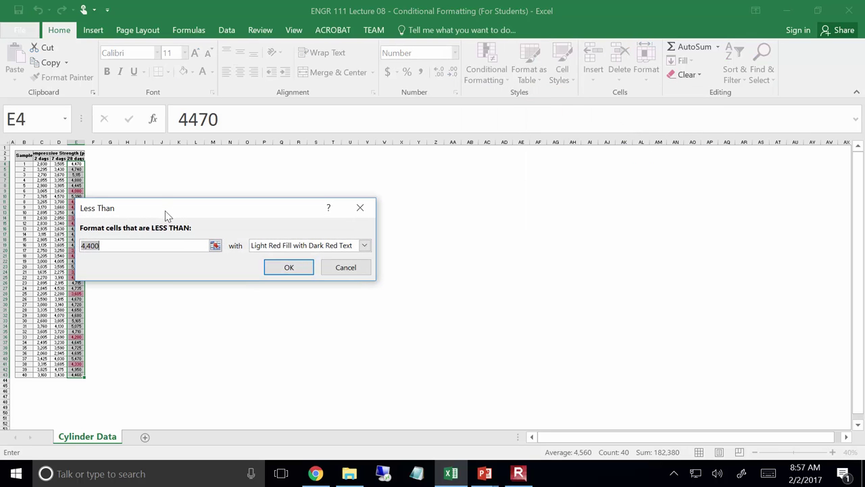
pyautogui.write('4000')
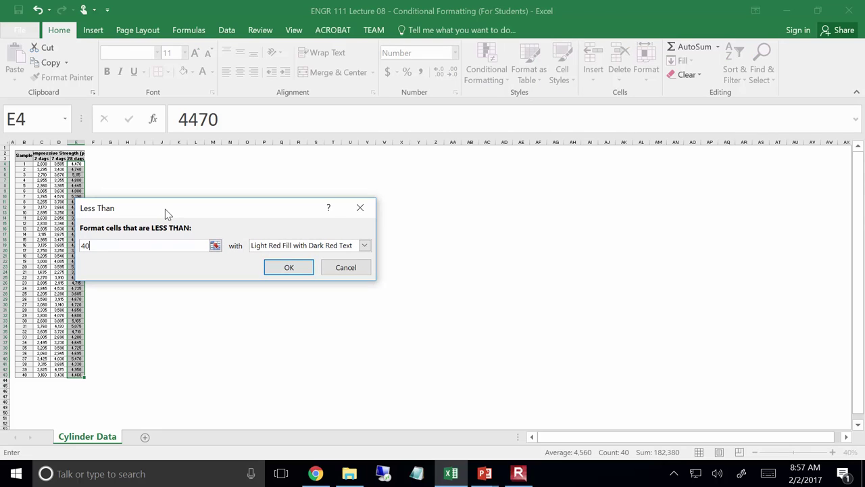
pyautogui.click(306, 249)
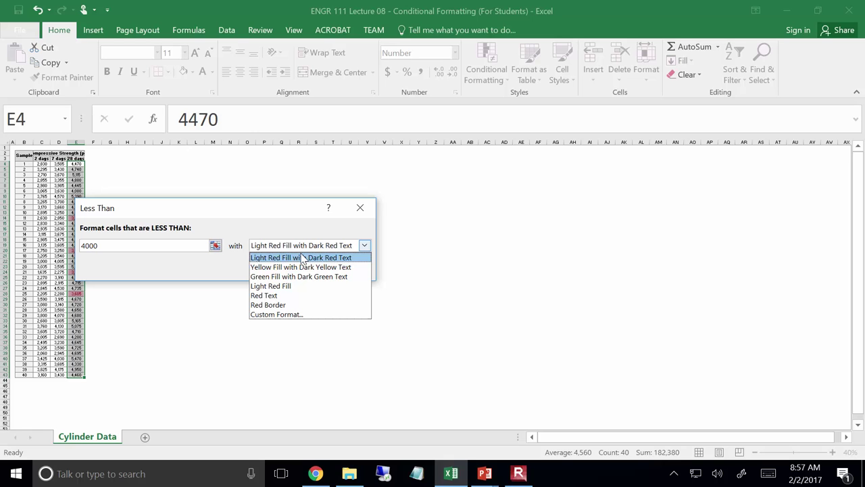
pyautogui.click(292, 257)
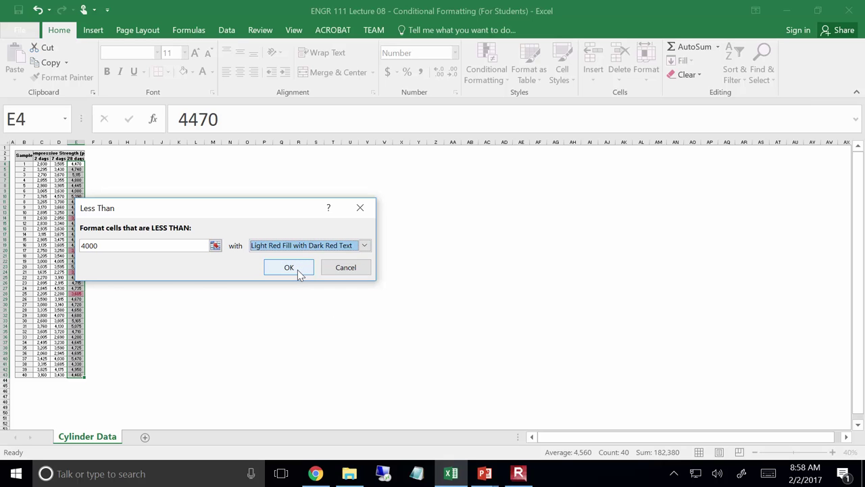
pyautogui.click(290, 267)
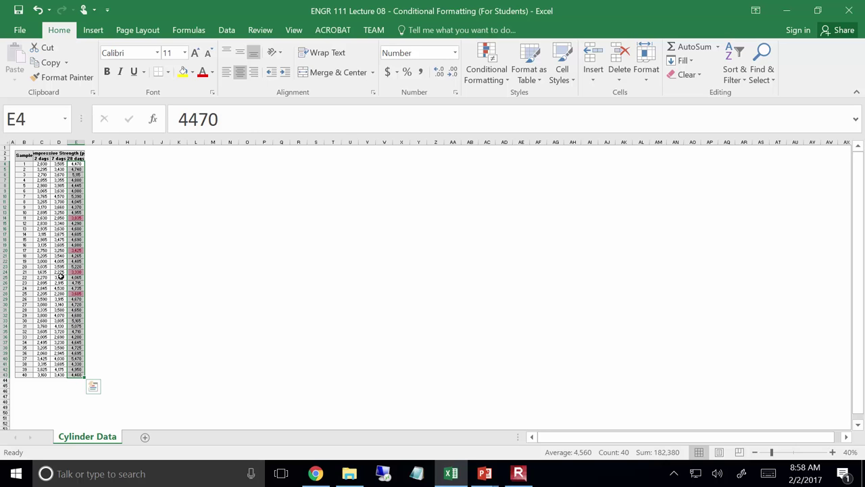
pyautogui.press('Escape')
# Add a Greater Than 5000 rule using Green Fill with Dark Green Text.
pyautogui.click(479, 81)
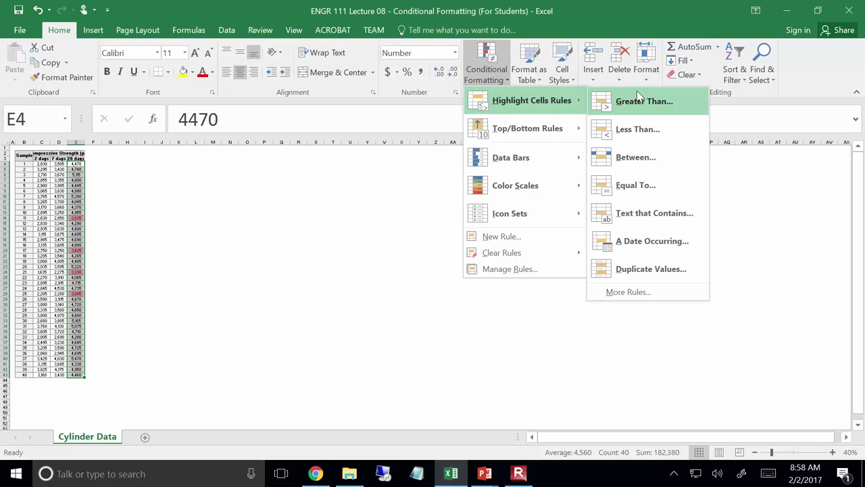
pyautogui.click(639, 101)
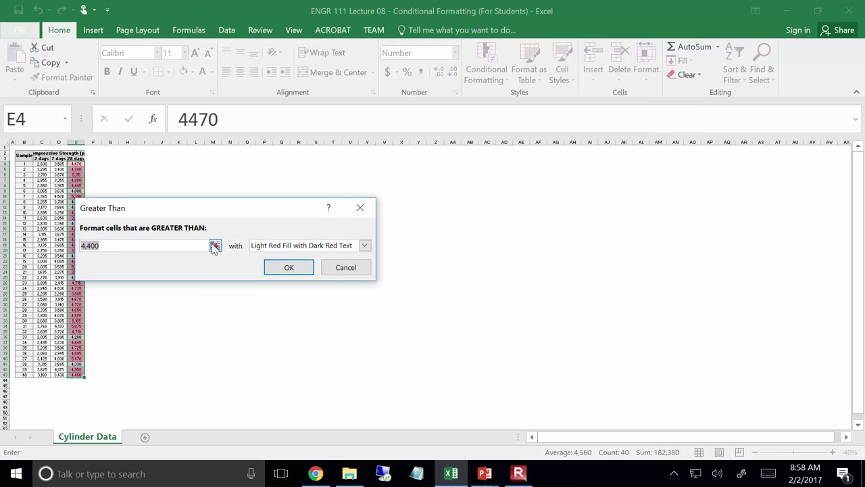
pyautogui.write('5000')
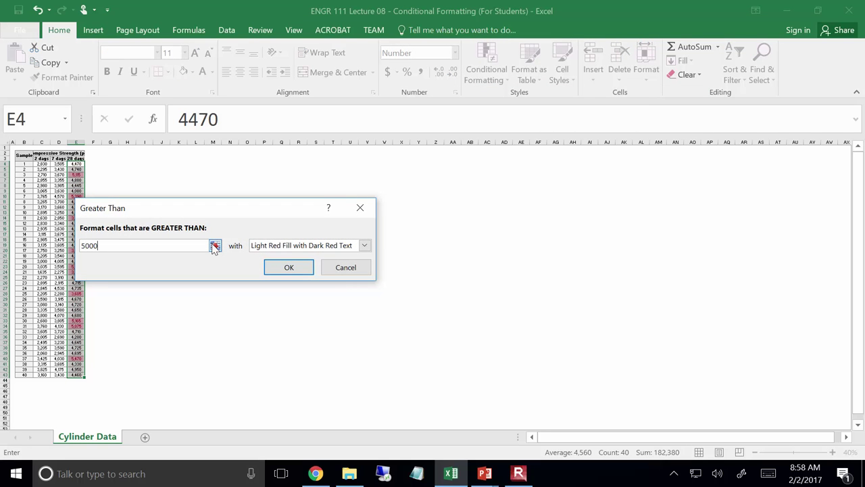
pyautogui.click(284, 246)
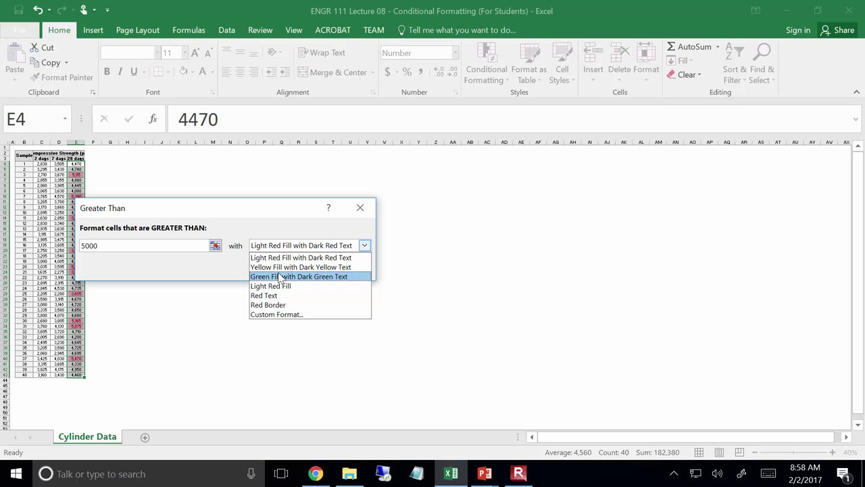
pyautogui.click(280, 276)
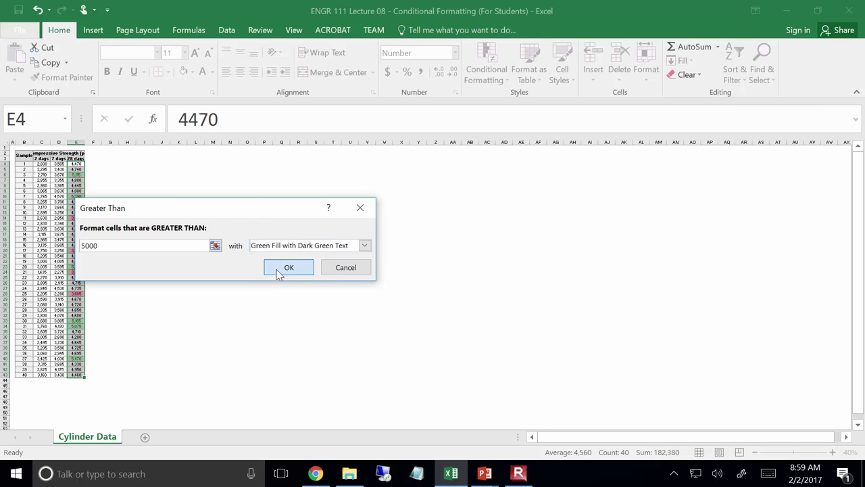
pyautogui.click(280, 273)
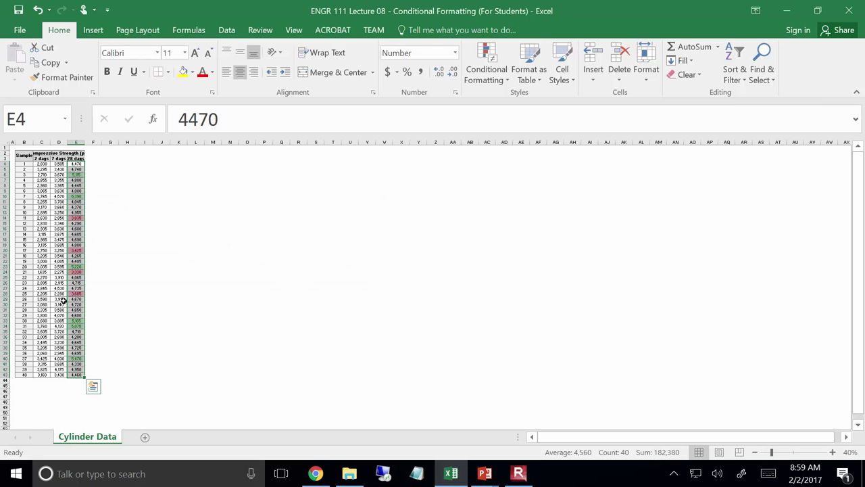
# Zoom the sheet from 40% back up to 85%.
pyautogui.scroll(1, 120, 306)
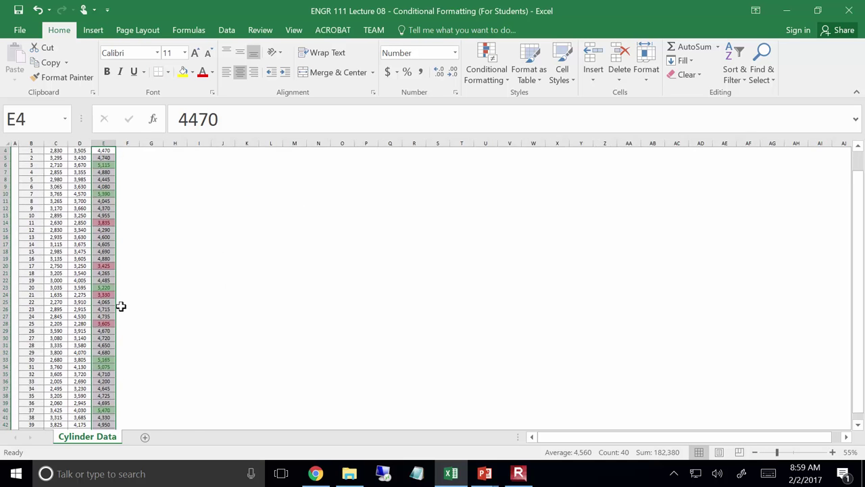
pyautogui.scroll(2, 120, 306)
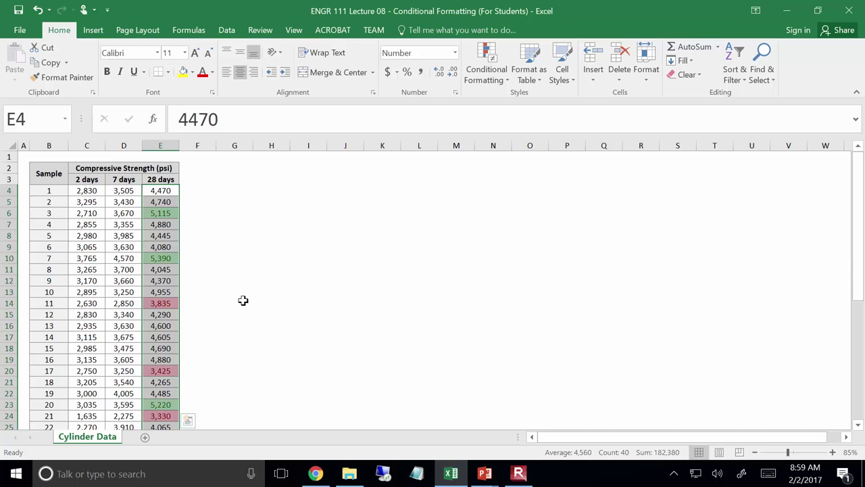
# Add a Between 4000 and 5000 rule with Yellow Fill with Dark Yellow Text, then deselect.
pyautogui.click(490, 77)
pyautogui.moveTo(493, 99)
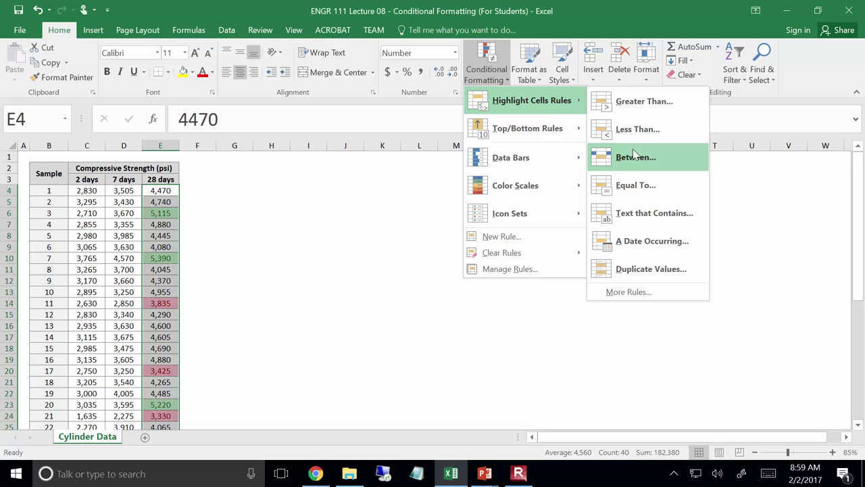
pyautogui.click(634, 156)
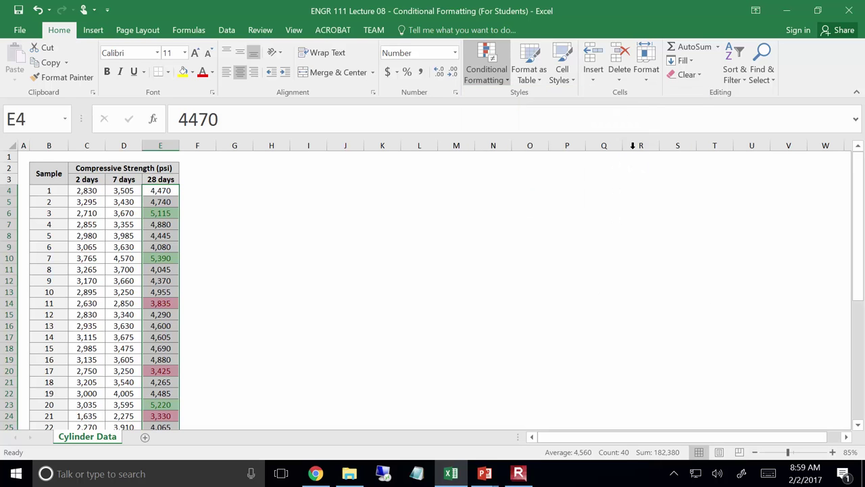
pyautogui.write('4000')
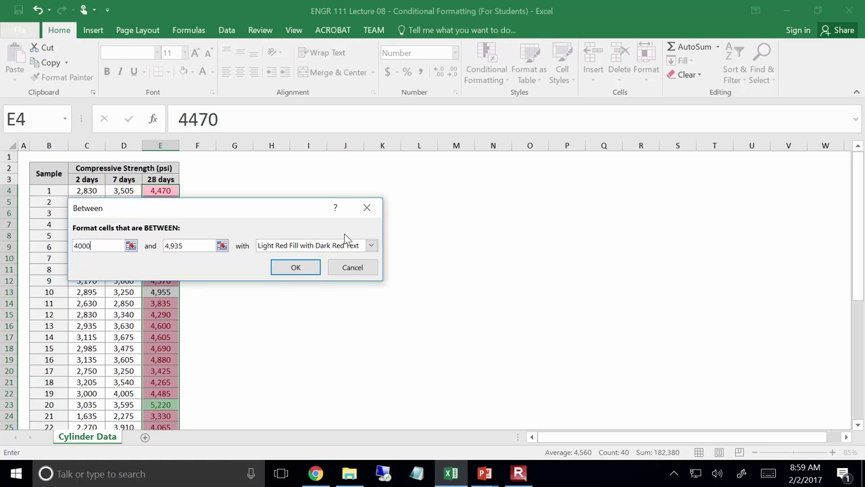
pyautogui.press('Tab')
pyautogui.write('5000')
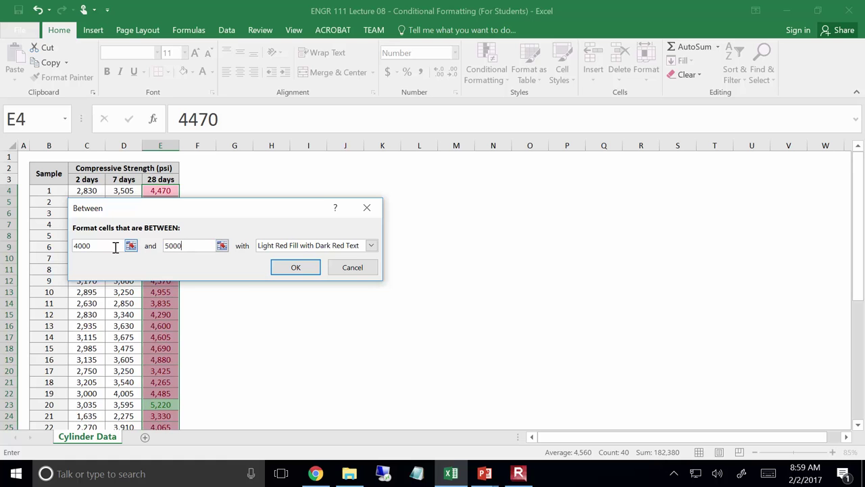
pyautogui.click(371, 245)
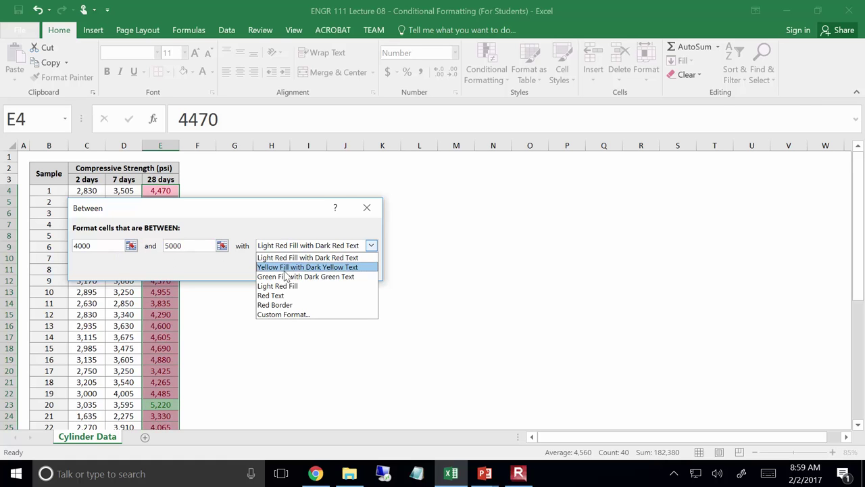
pyautogui.click(283, 268)
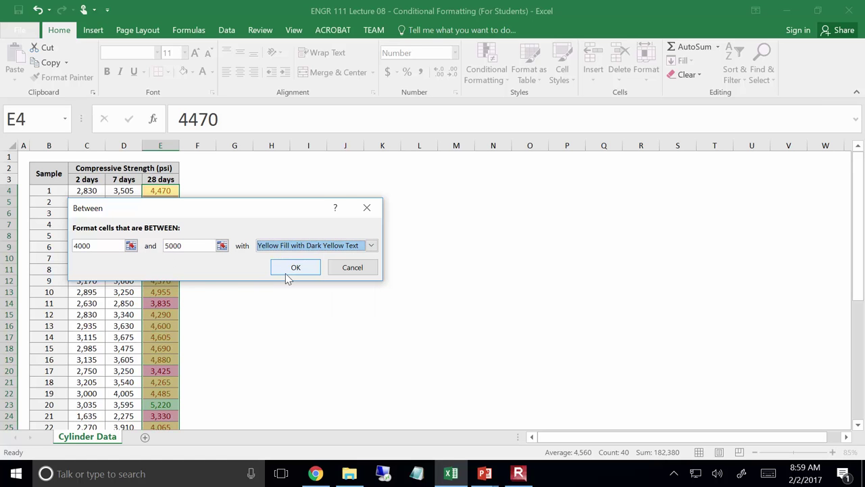
pyautogui.click(285, 273)
pyautogui.click(254, 292)
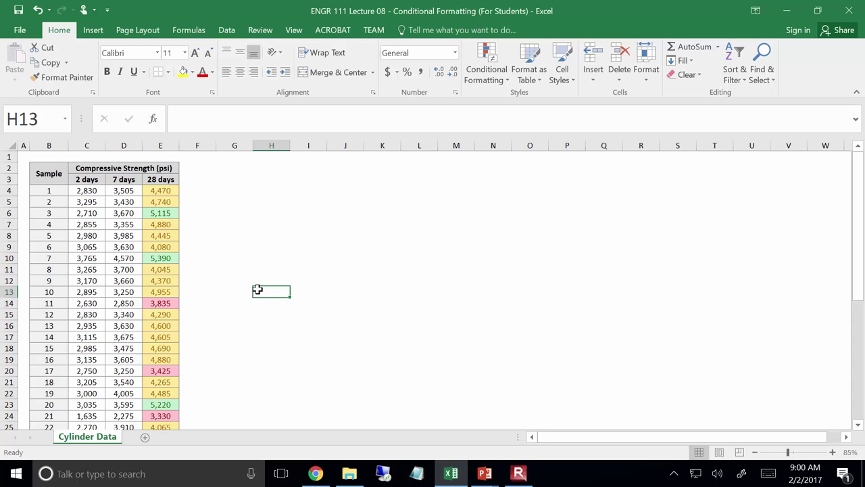
# Select the full strength block C4:E43 covering the 2-, 7- and 28-day columns.
pyautogui.moveTo(77, 191); pyautogui.dragTo(166, 406)
pyautogui.moveTo(857, 303); pyautogui.dragTo(834, 102)
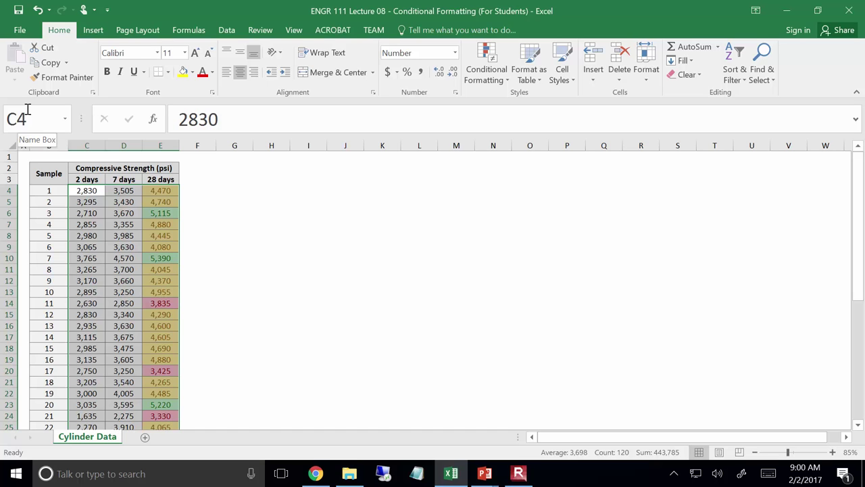
pyautogui.click(27, 115)
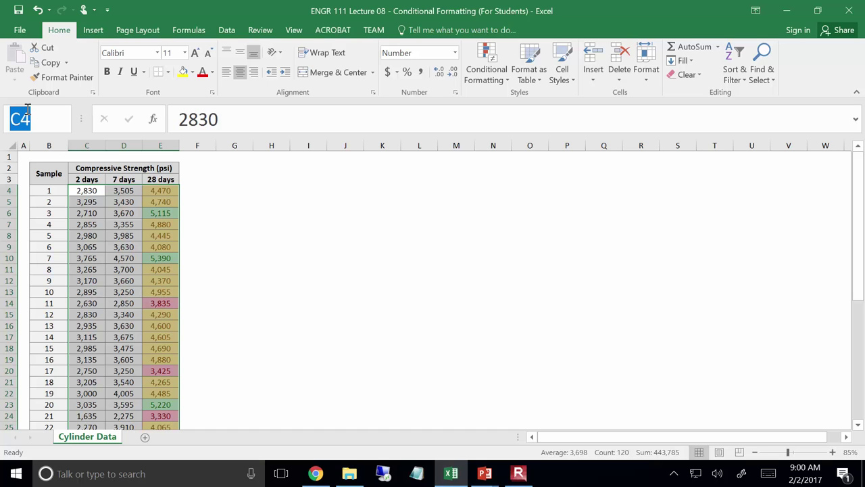
# Name the selected range CylinderData in the Name Box, then select cell G6.
pyautogui.write('C')
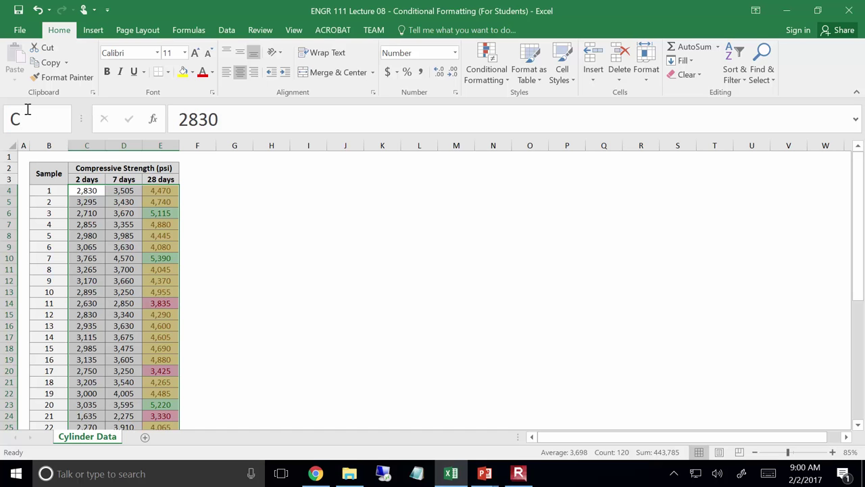
pyautogui.write('ylinderD')
pyautogui.write('aya')
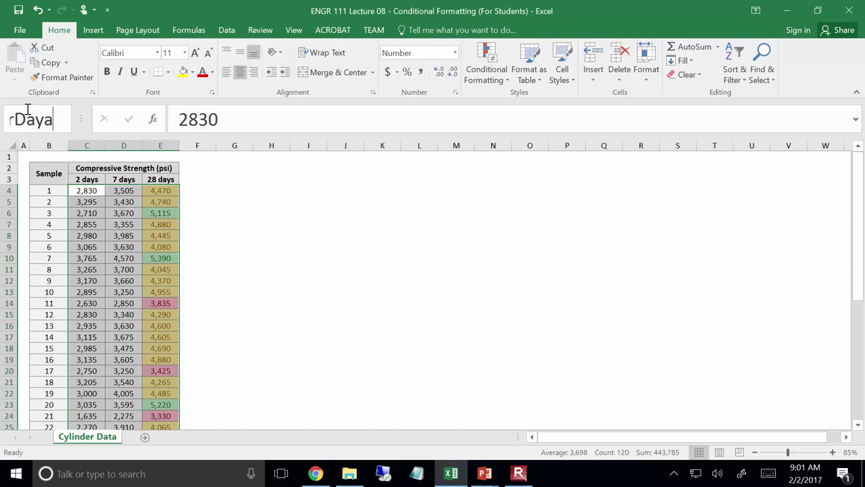
pyautogui.press('BackSpace')
pyautogui.press('BackSpace')
pyautogui.write('ta')
pyautogui.press('Return')
pyautogui.click(236, 303)
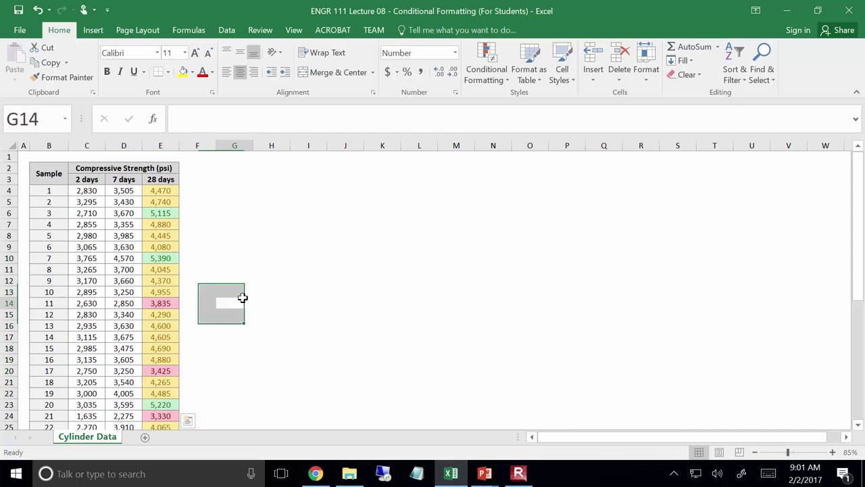
pyautogui.click(242, 208)
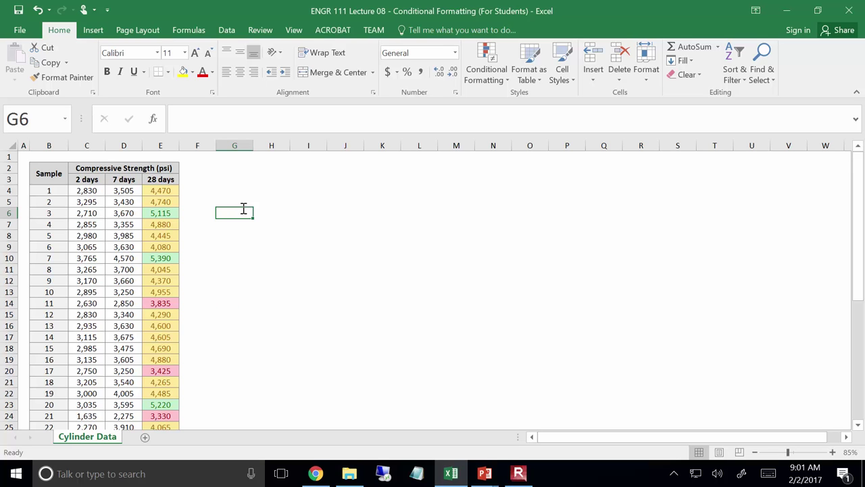
# Enter =AVERAGE(CylinderData) in G6, which returns 3698.21.
pyautogui.write('=average')
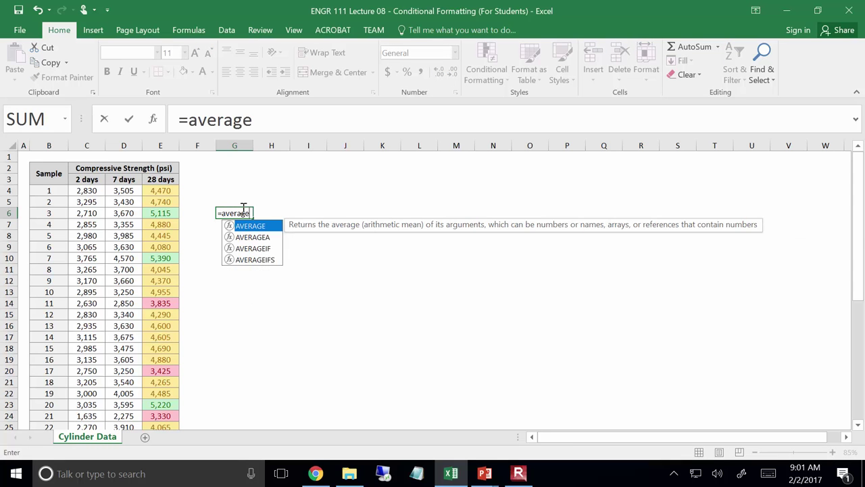
pyautogui.write('(CylinderData)')
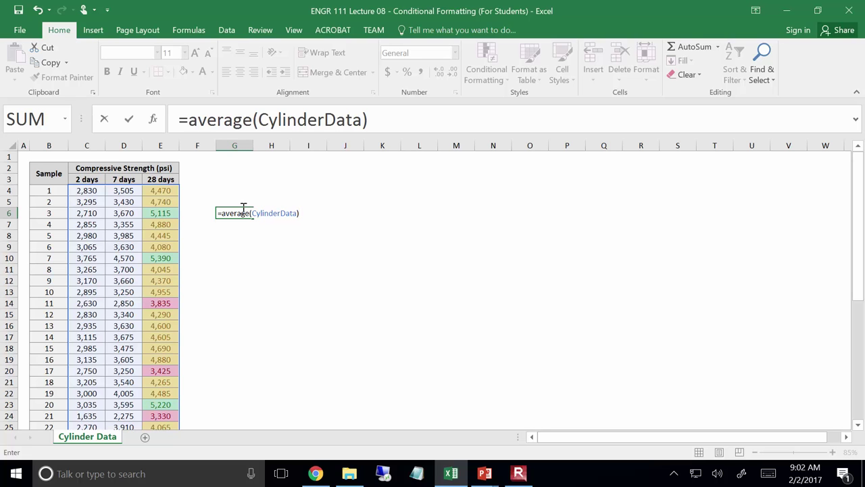
pyautogui.moveTo(253, 213); pyautogui.dragTo(294, 217)
pyautogui.press('BackSpace')
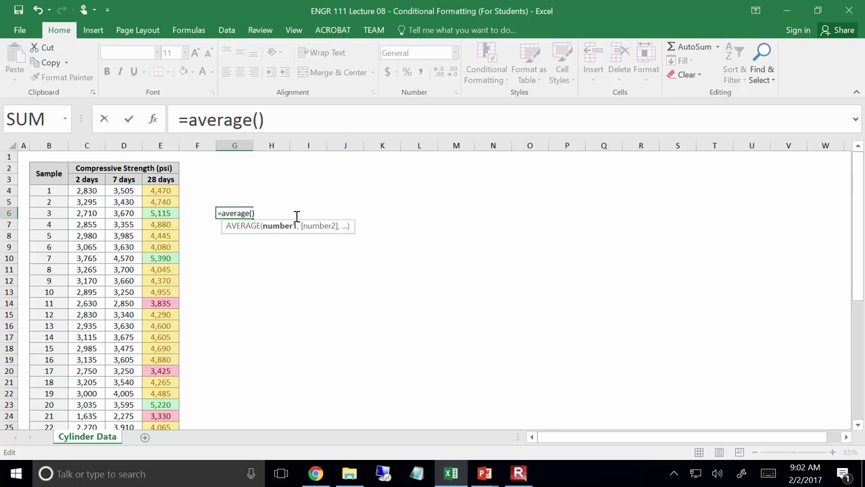
pyautogui.write('Cyl')
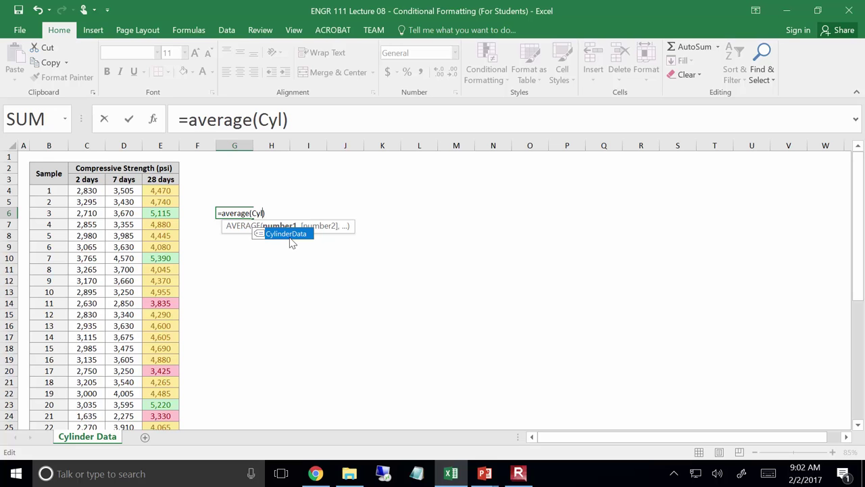
pyautogui.doubleClick(302, 234)
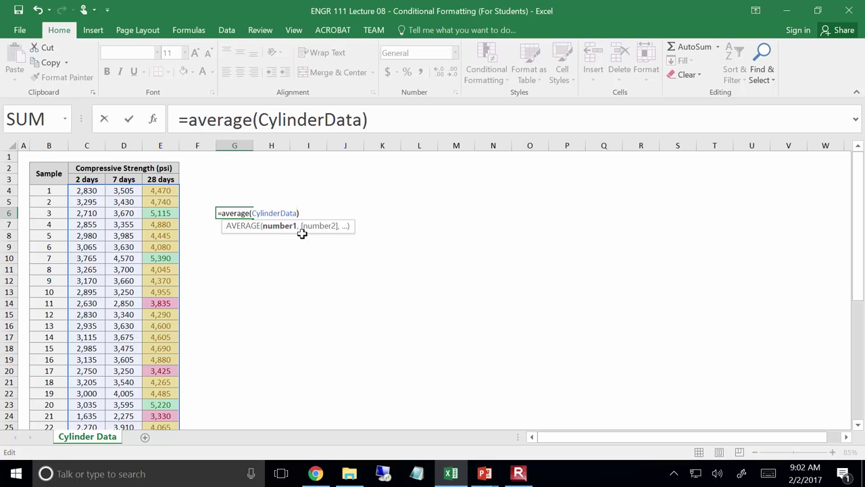
pyautogui.press('Return')
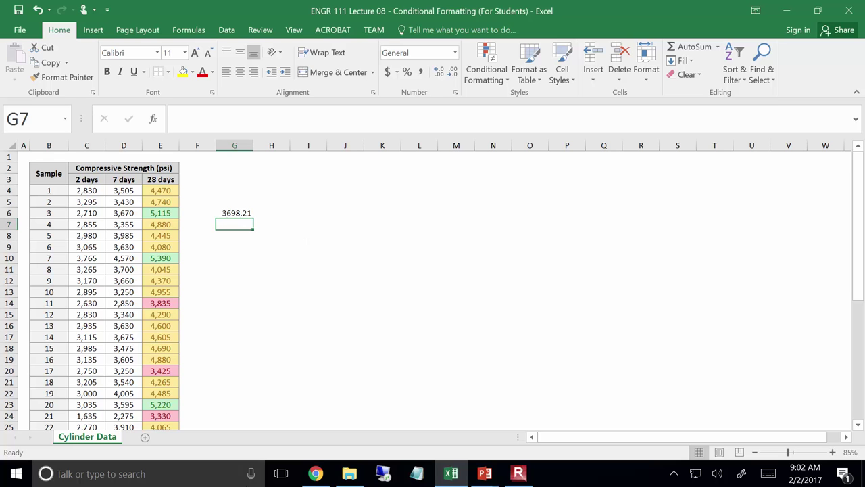
# Open the HW 03 Assignment PDF from Homeworks & Exams > HW 03 (Excel #1), then return to Excel.
pyautogui.click(348, 474)
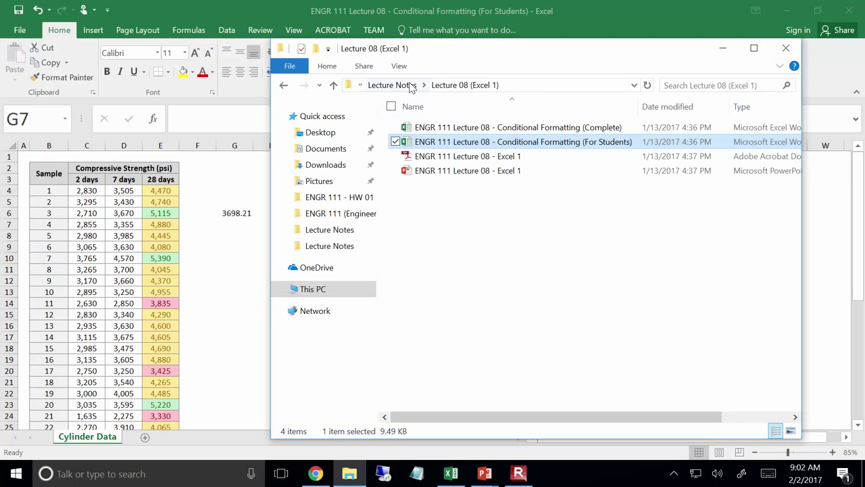
pyautogui.click(409, 85)
pyautogui.click(437, 85)
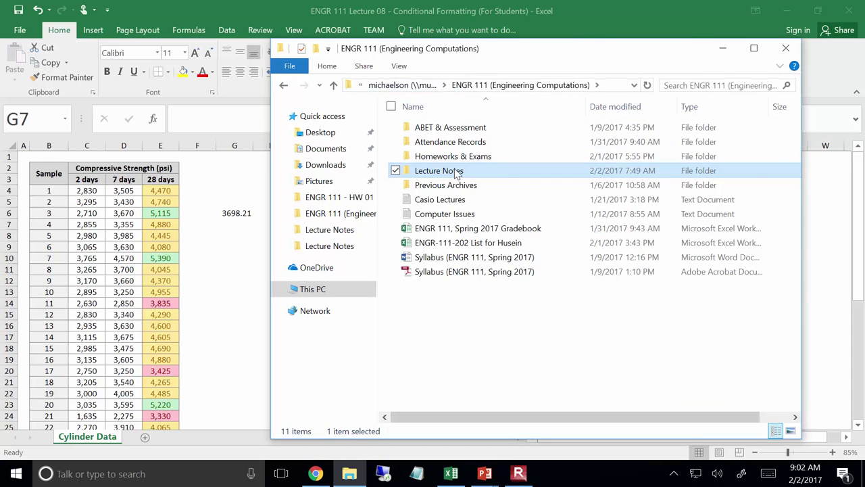
pyautogui.doubleClick(460, 156)
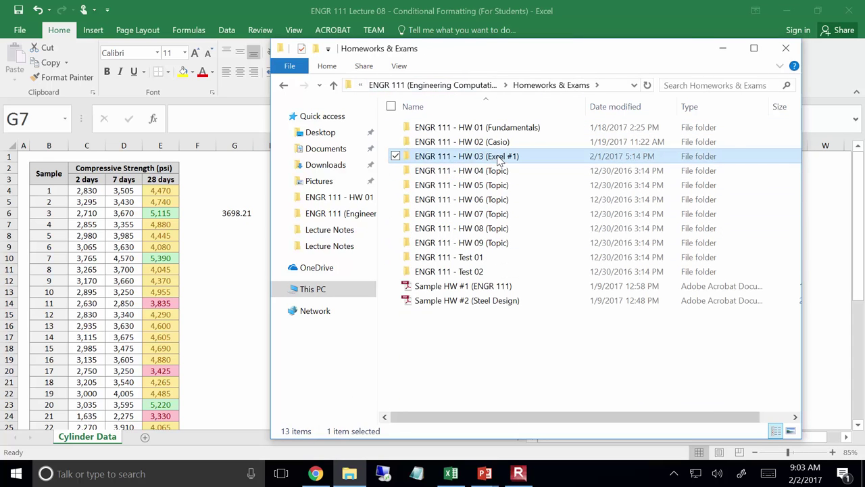
pyautogui.doubleClick(465, 156)
pyautogui.click(463, 146)
pyautogui.doubleClick(464, 146)
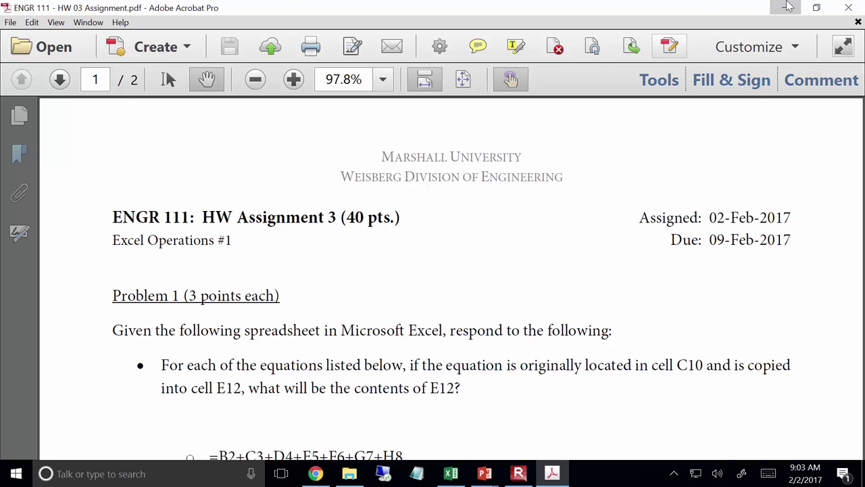
pyautogui.click(785, 7)
pyautogui.click(313, 7)
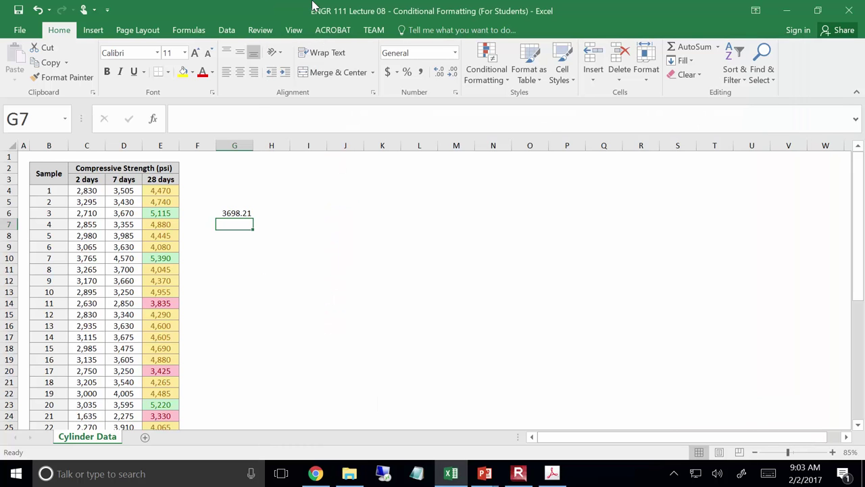
pyautogui.click(200, 126)
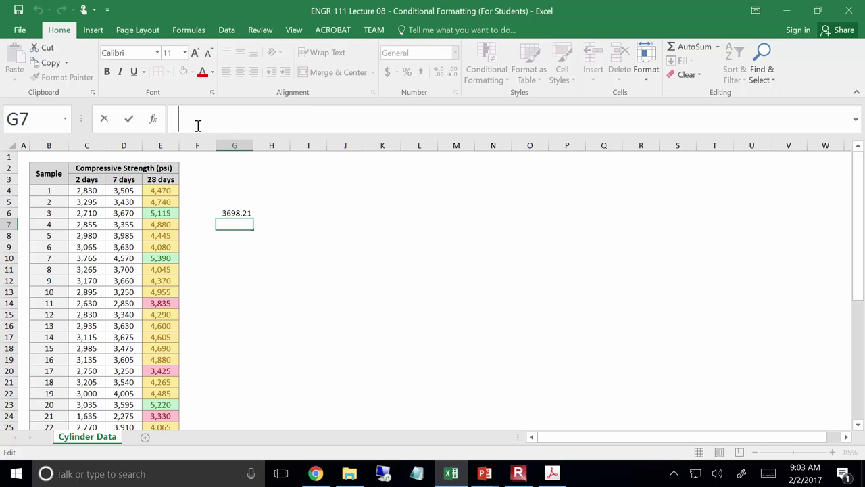
pyautogui.click(293, 270)
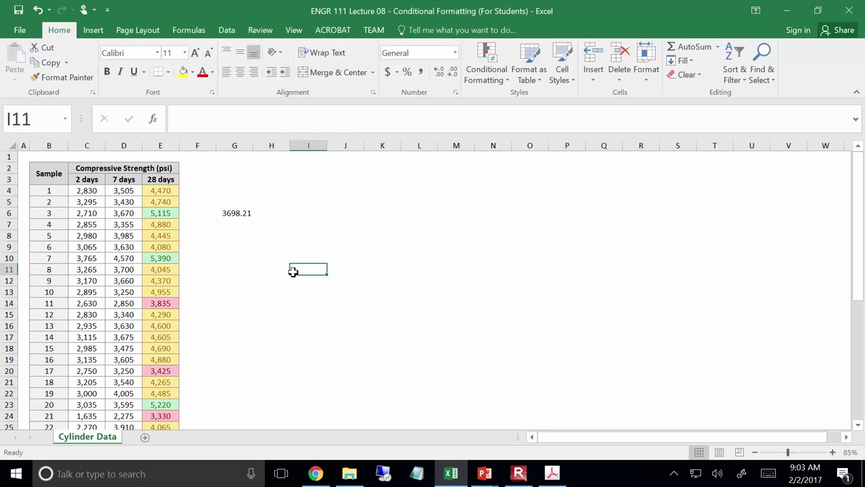
pyautogui.click(246, 214)
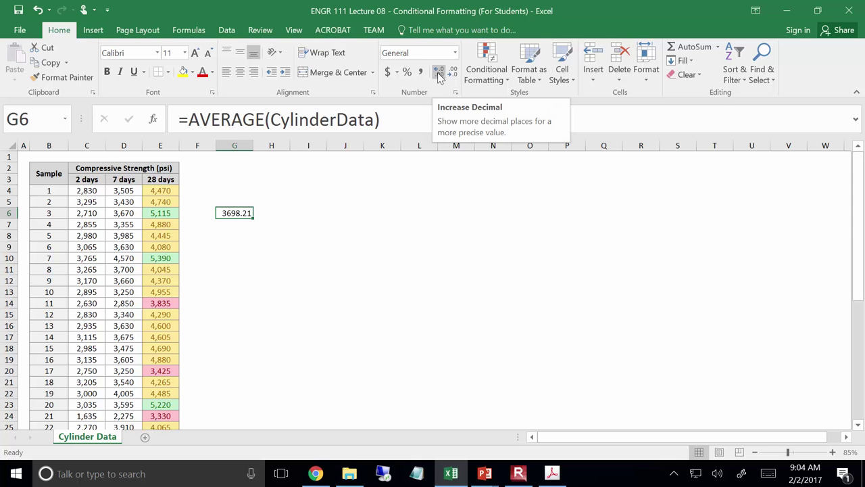
# Adjust G6's decimal places until the average displays as the whole number 3698.
pyautogui.click(439, 76)
pyautogui.click(439, 76)
pyautogui.click(439, 77)
pyautogui.click(439, 76)
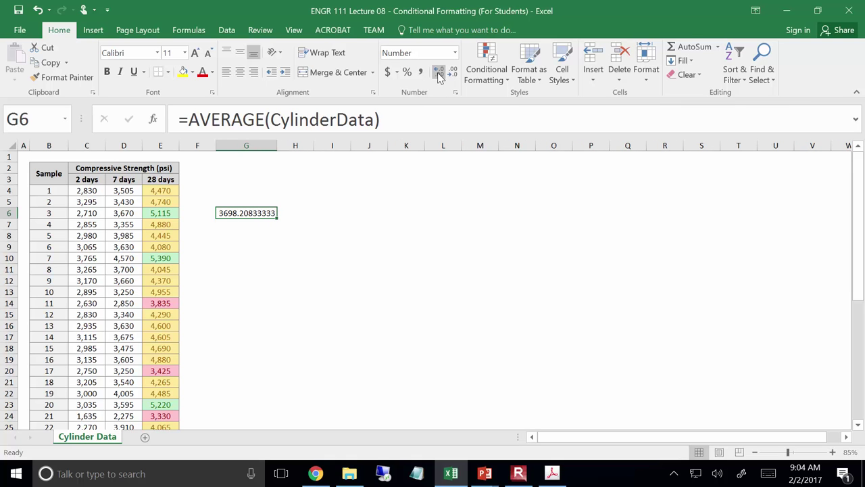
pyautogui.click(440, 76)
pyautogui.click(451, 76)
pyautogui.click(451, 76)
pyautogui.click(452, 77)
pyautogui.click(451, 77)
pyautogui.click(451, 76)
pyautogui.click(451, 76)
pyautogui.click(453, 72)
pyautogui.click(454, 74)
pyautogui.click(456, 74)
pyautogui.click(552, 474)
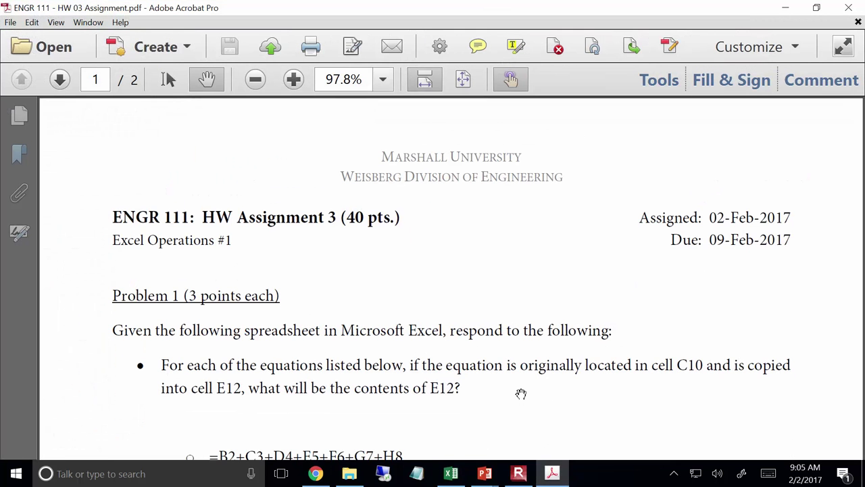
pyautogui.scroll(-4, 521, 394)
pyautogui.scroll(-1, 514, 369)
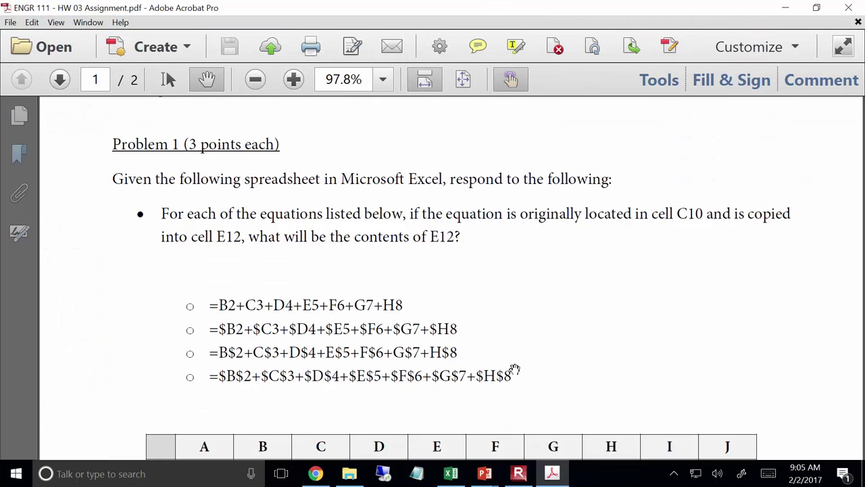
pyautogui.keyDown('ctrl'); pyautogui.scroll(-2, 507, 358); pyautogui.keyUp('ctrl')
pyautogui.scroll(-4, 502, 339)
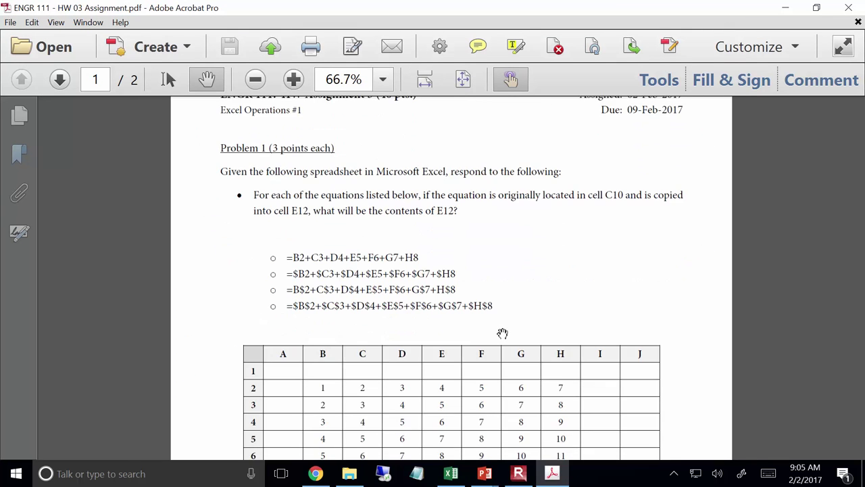
pyautogui.scroll(-1, 353, 327)
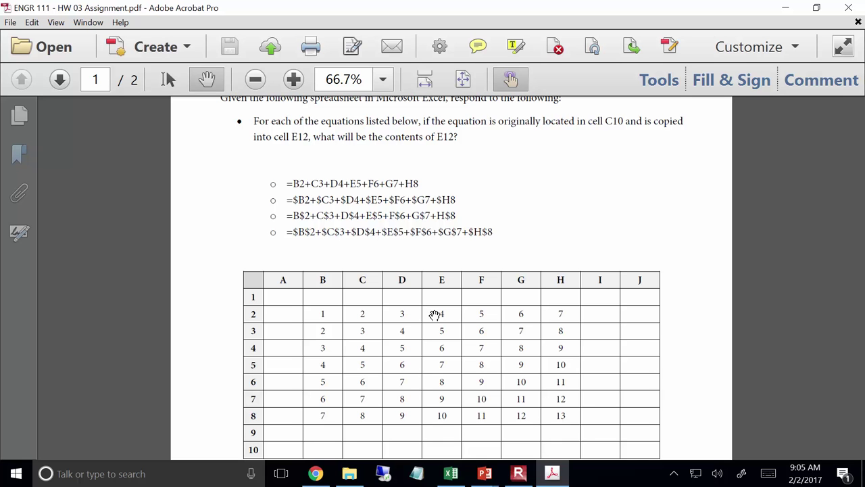
pyautogui.scroll(-10, 382, 329)
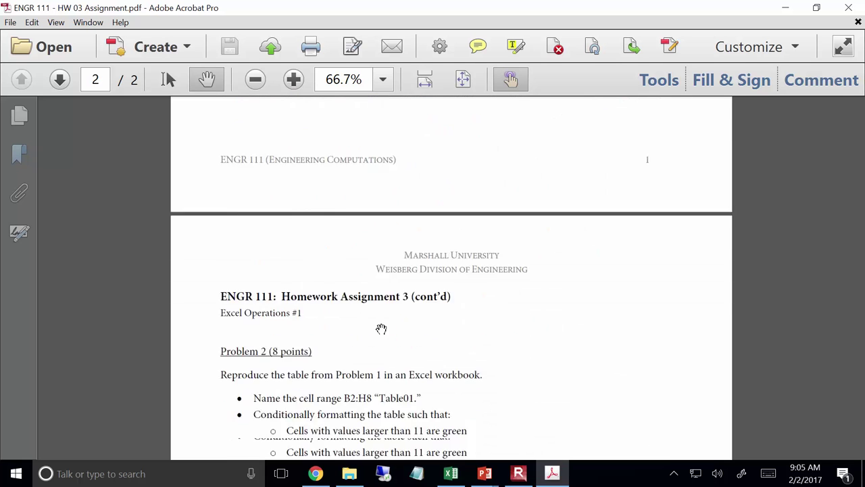
pyautogui.scroll(-1, 383, 327)
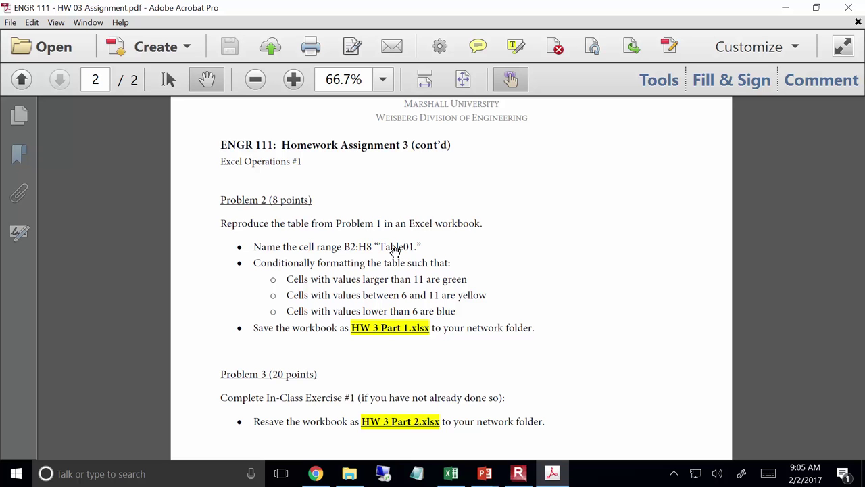
pyautogui.scroll(-3, 434, 305)
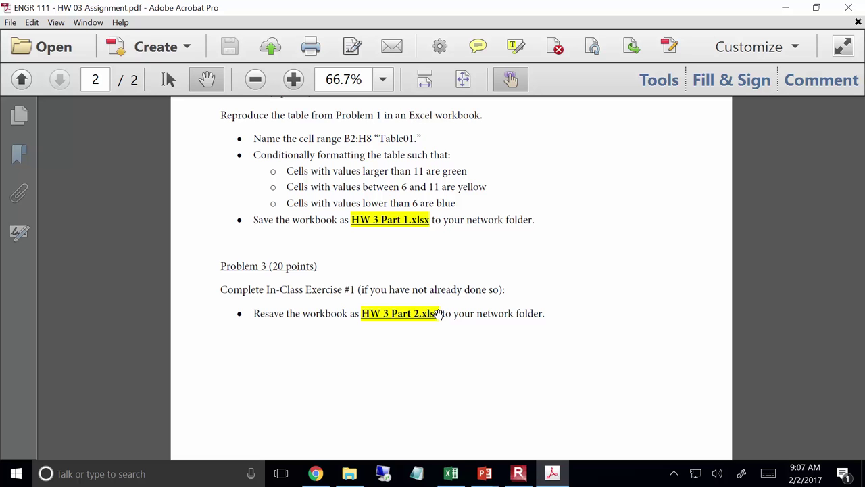
pyautogui.click(507, 476)
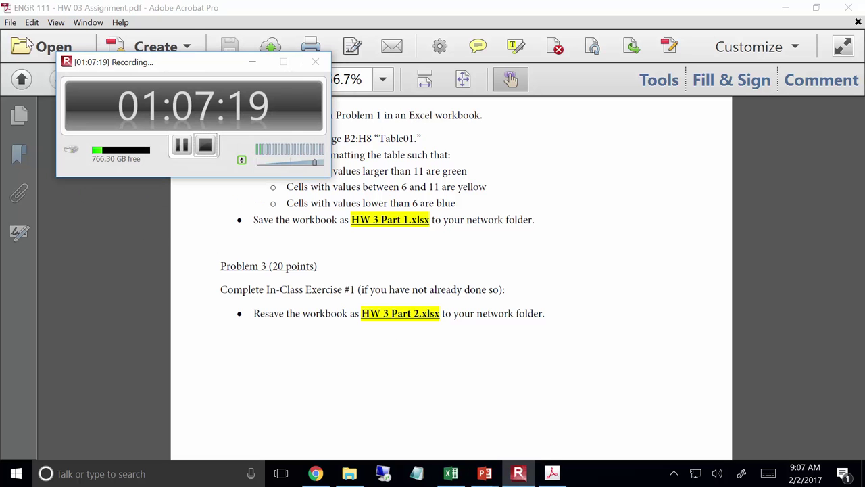